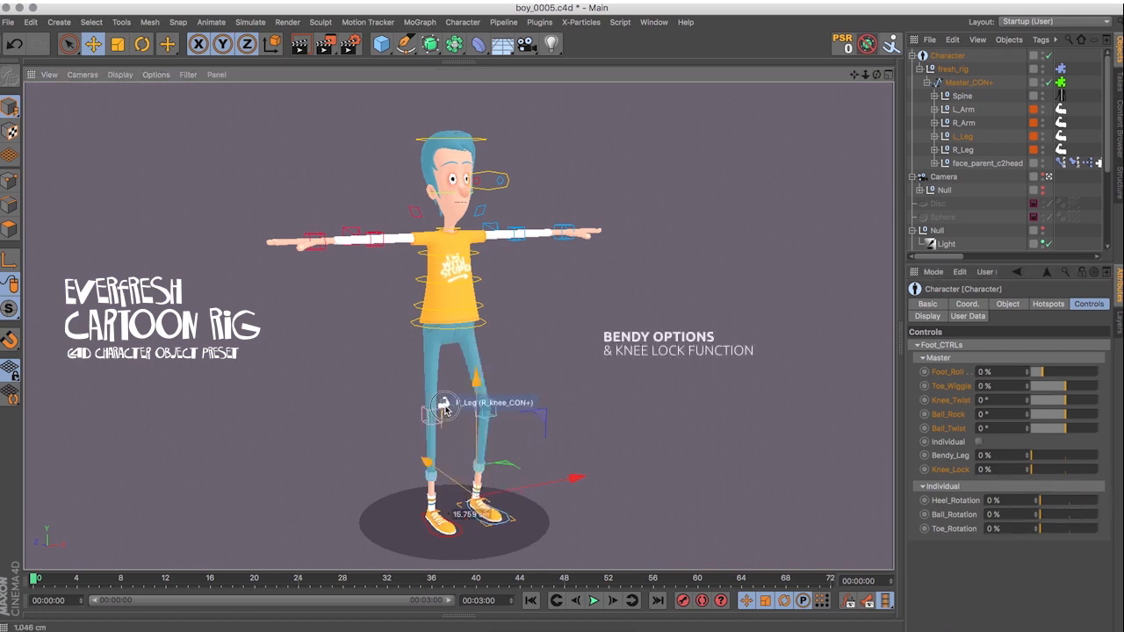
Try raising the left foot controller and set the leg's Knee_Lock to 100%.
drag(457, 388, 468, 385)
drag(1032, 455, 1051, 457)
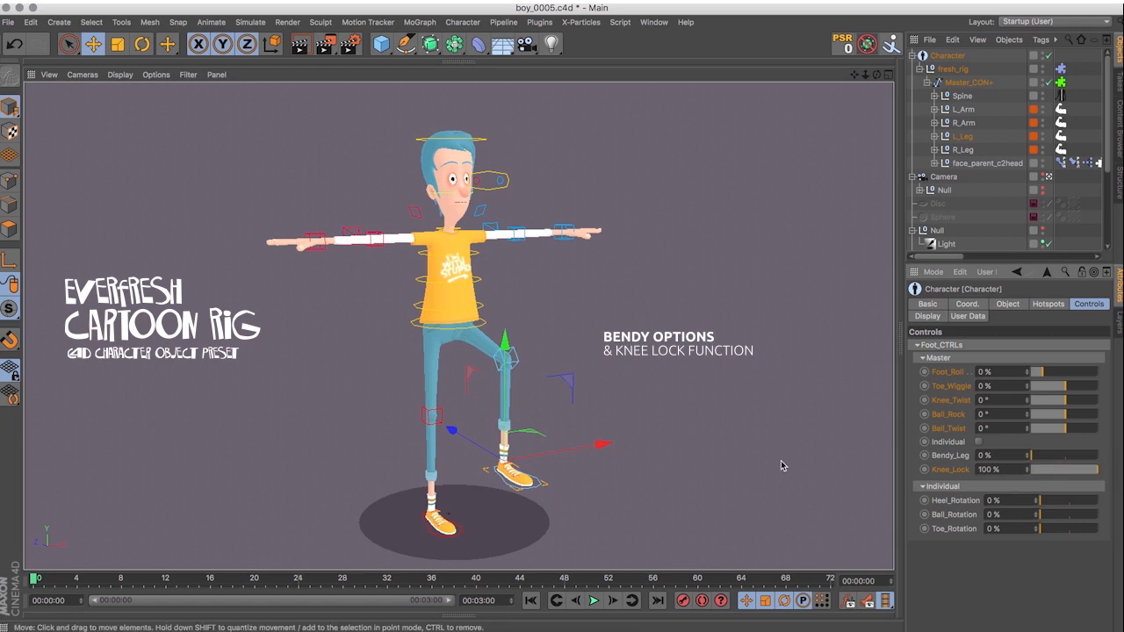
Try moving and rotating the hip and spine controllers to test how the torso deforms.
click(522, 248)
mouse_move(522, 248)
mouse_down()
mouse_move(527, 220)
mouse_move(522, 248)
mouse_up()
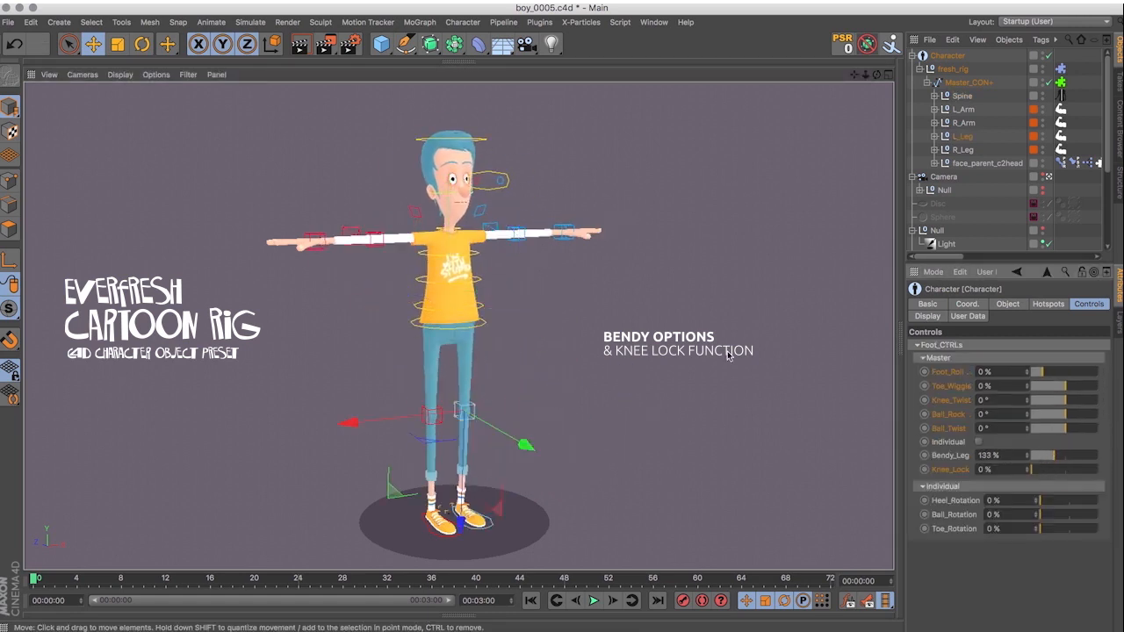
key(r)
drag(408, 379, 430, 361)
mouse_move(500, 391)
mouse_down()
mouse_move(519, 446)
mouse_move(522, 387)
mouse_up()
click(485, 323)
key(e)
mouse_move(518, 249)
mouse_down()
mouse_move(486, 295)
mouse_move(527, 262)
mouse_move(519, 253)
mouse_up()
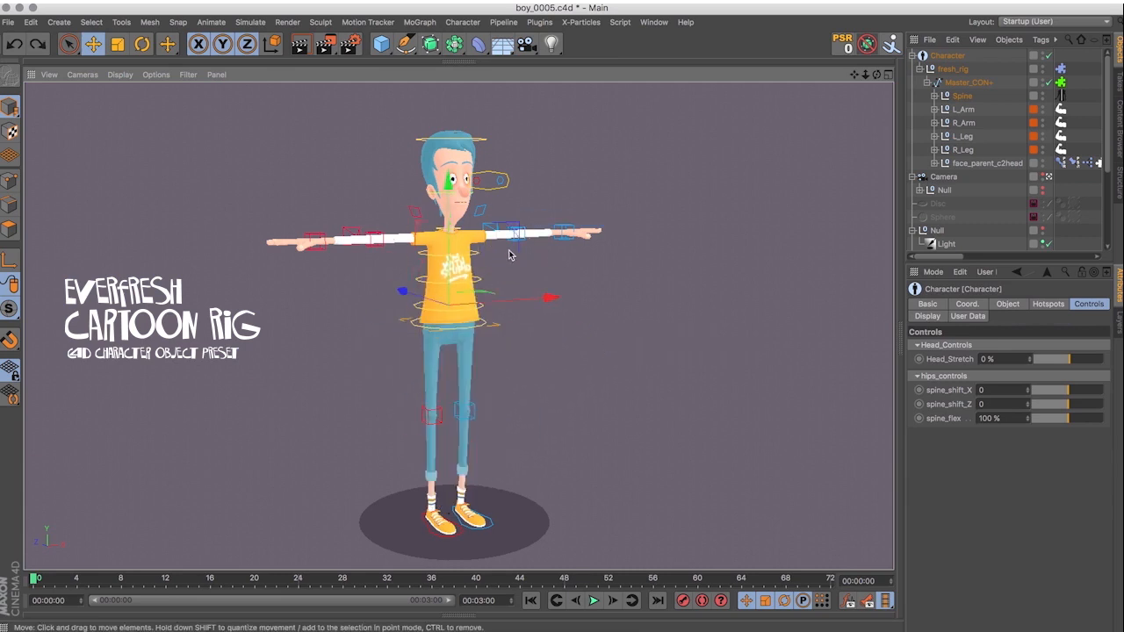
Try scaling the chest, left hand and left foot controllers in turn, restoring the original size.
click(486, 256)
key(t)
mouse_move(592, 136)
mouse_down()
mouse_move(631, 116)
mouse_move(593, 122)
mouse_up()
click(566, 232)
drag(785, 152, 853, 132)
click(492, 525)
drag(594, 460, 640, 400)
key(super+z)
Try scaling the head controller, undo it, and test the squash effect of Head_Stretch.
click(484, 138)
drag(590, 159, 700, 92)
key(super+z)
drag(1079, 359, 1061, 365)
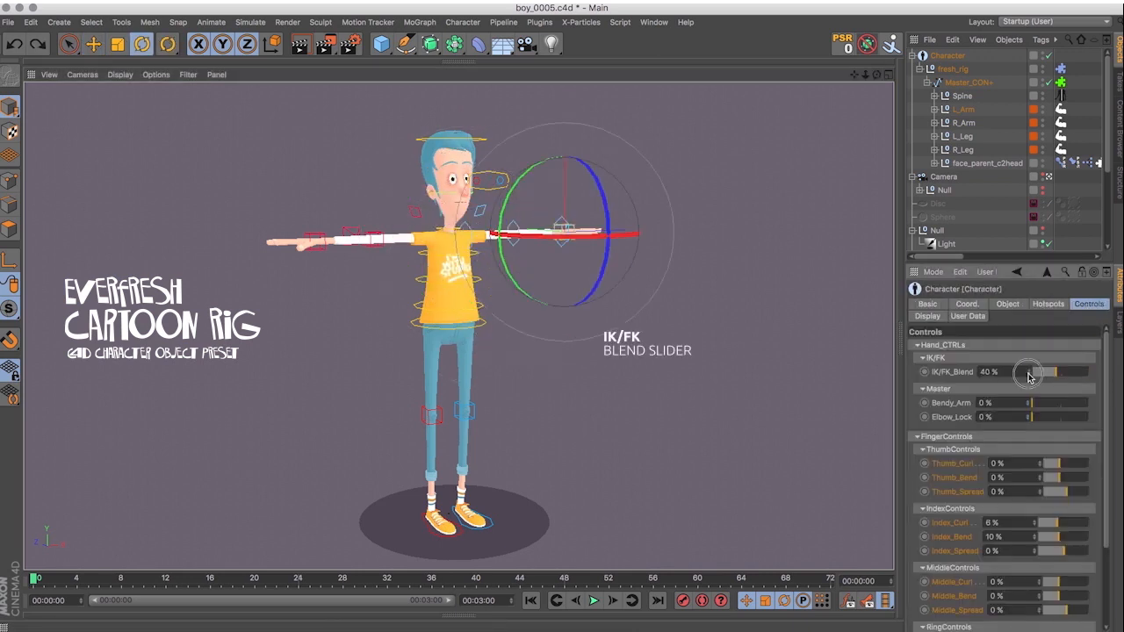
Set the left arm's IK/FK_Blend to 0% and try rotating the left shoulder controller, undoing the rotation.
drag(1057, 373, 1033, 374)
click(555, 203)
click(478, 216)
mouse_move(404, 201)
mouse_down()
mouse_move(393, 216)
mouse_move(404, 205)
mouse_up()
key(super+z)
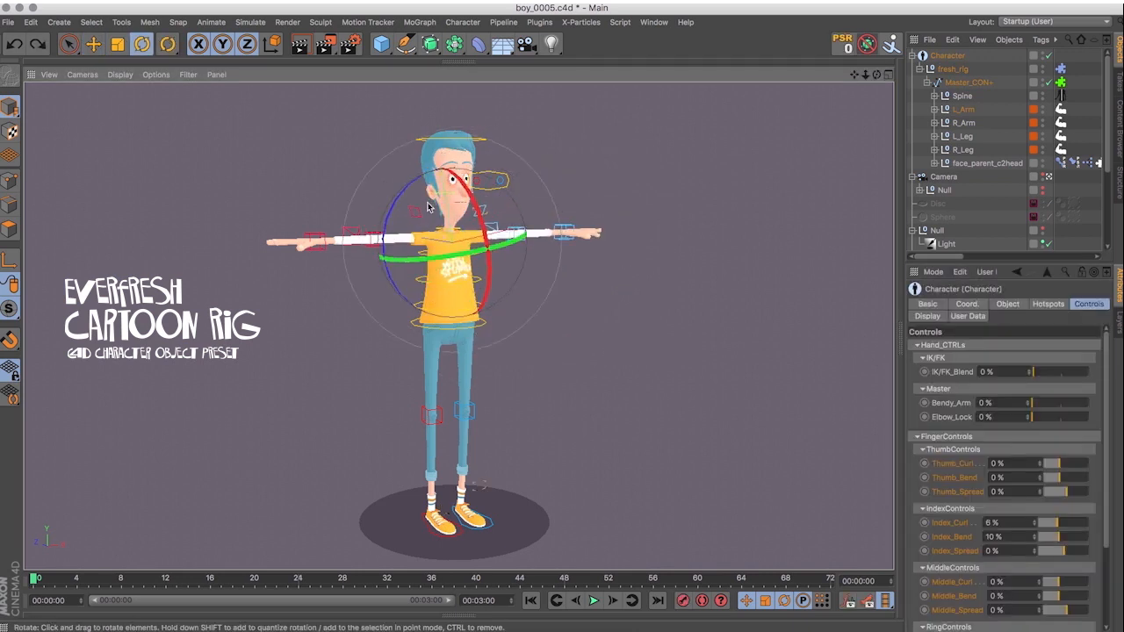
Get a close view of the face and move the eye target controller beside the head.
click(558, 138)
scroll(460, 176, up, 3)
scroll(460, 177, up, 6)
alt+middle_drag(460, 177, 452, 282)
alt+drag(452, 283, 400, 253)
key(e)
click(582, 273)
drag(581, 264, 629, 281)
Select the Character object, raise the right eyebrow, set R Eye Scale to 68% and L Eye Scale to -53%, and lower R Eye Pos.
click(948, 55)
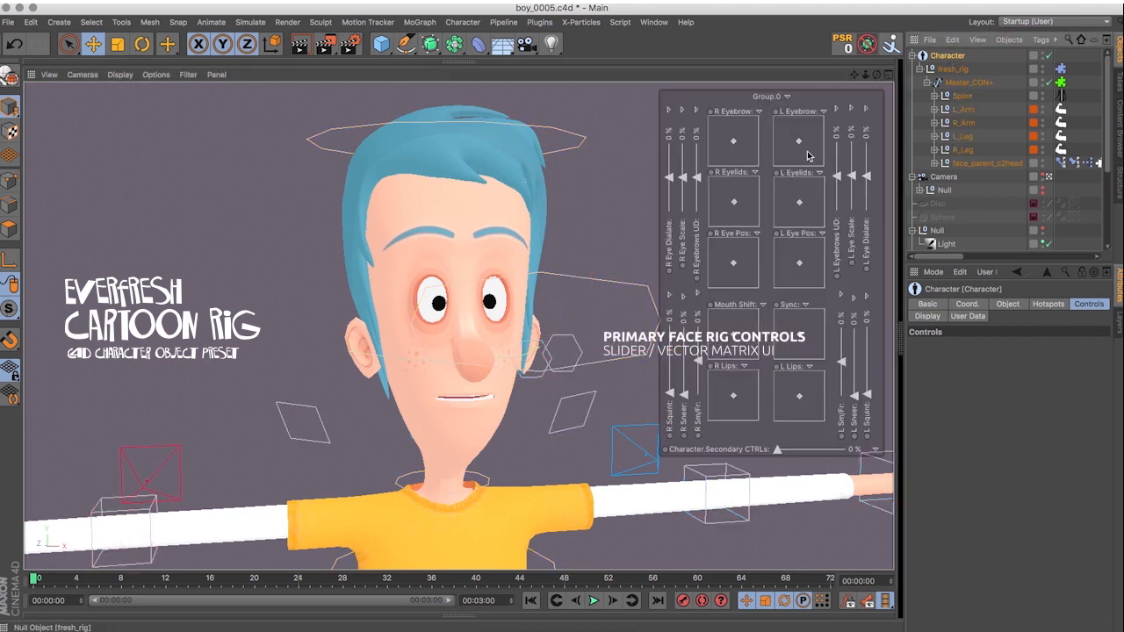
drag(733, 140, 743, 130)
drag(851, 176, 851, 194)
drag(683, 178, 683, 155)
mouse_move(733, 262)
mouse_down()
mouse_move(732, 250)
mouse_move(732, 269)
mouse_up()
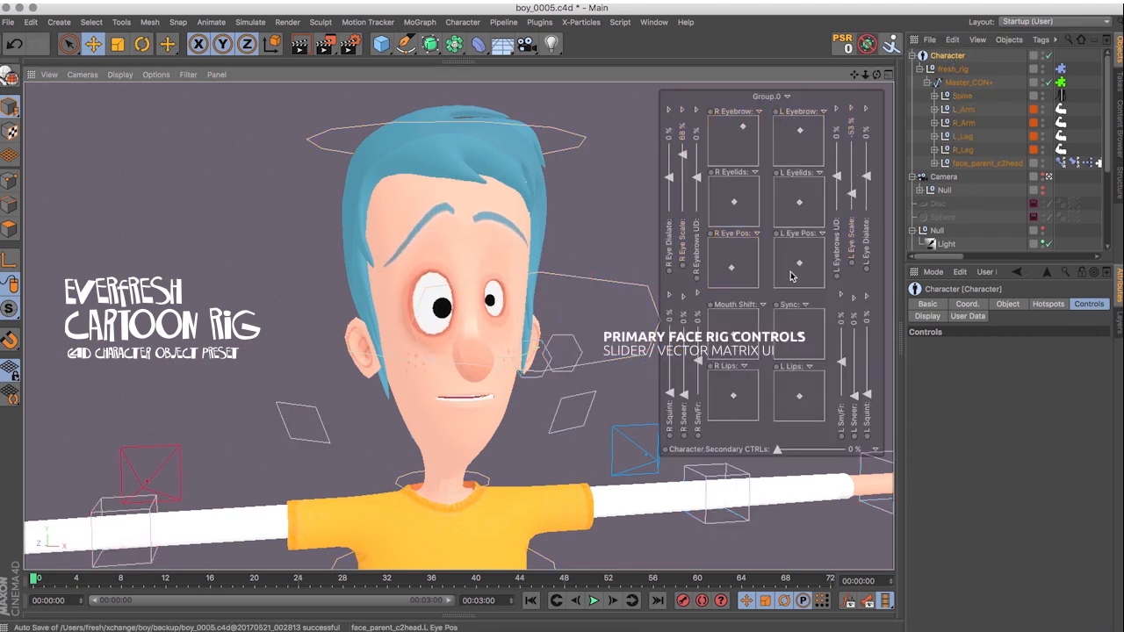
Set L Sneer to 52%, adjust the eyelids, and set L Eyebrows UD to 31%.
drag(854, 395, 854, 365)
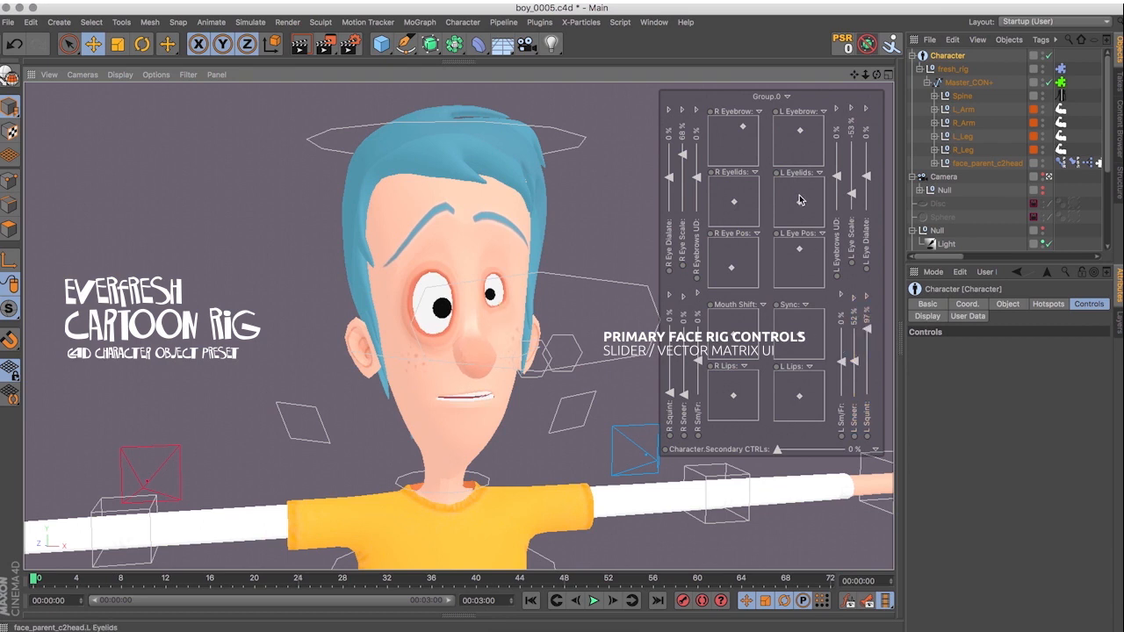
drag(713, 200, 751, 190)
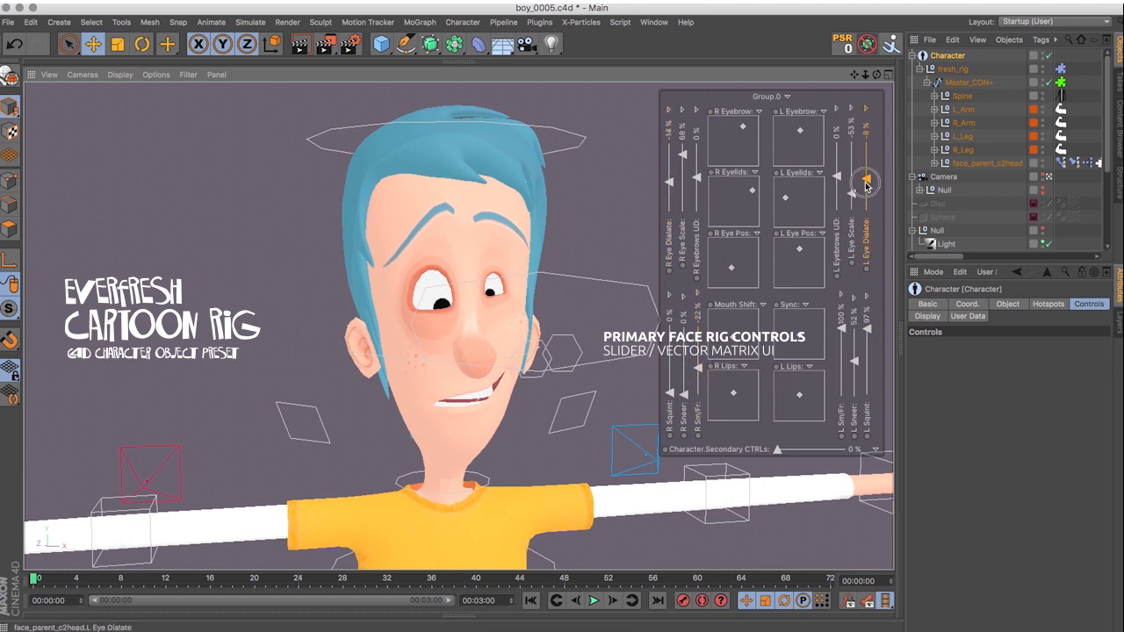
mouse_move(836, 177)
mouse_down()
mouse_move(836, 146)
mouse_move(836, 165)
mouse_up()
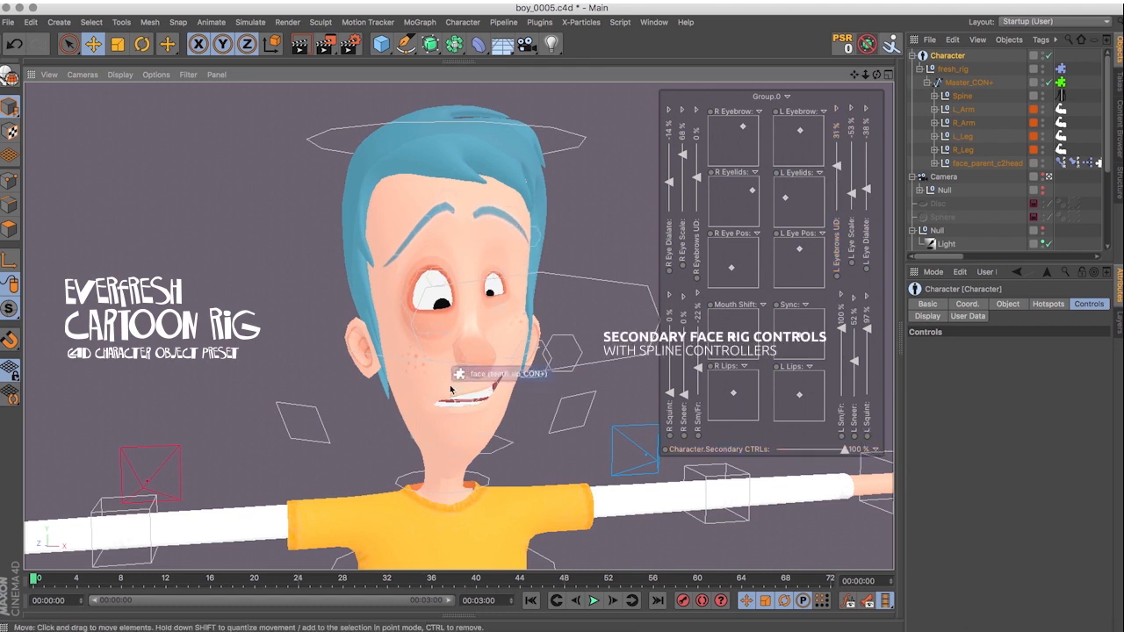
Reposition the lip and neighbouring spline controllers of the secondary face rig.
click(450, 387)
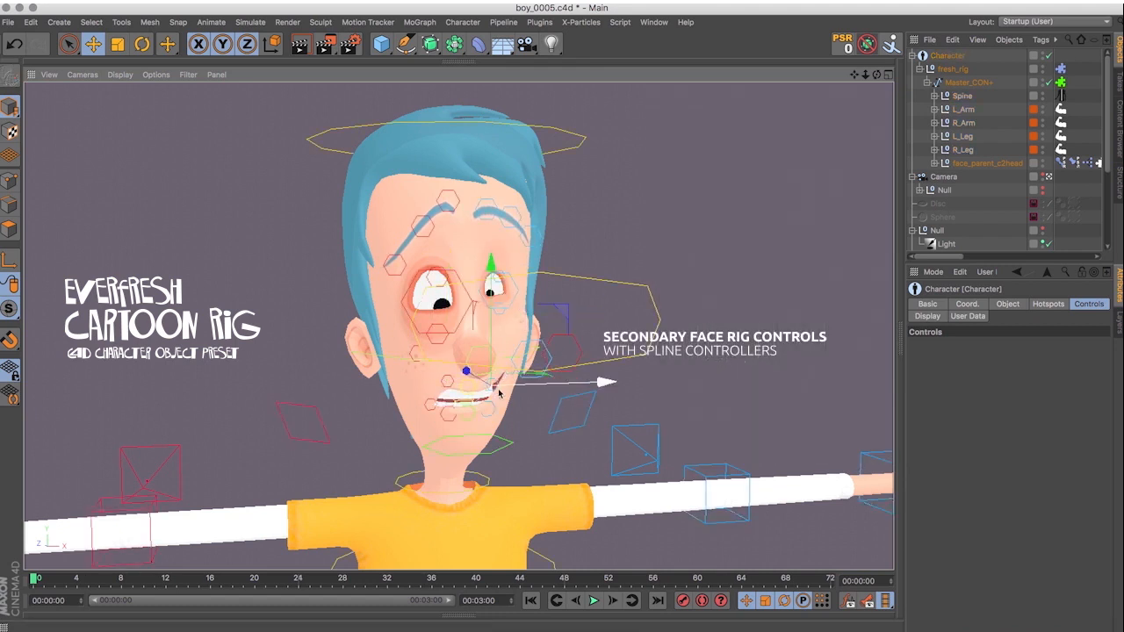
drag(464, 401, 482, 406)
click(469, 305)
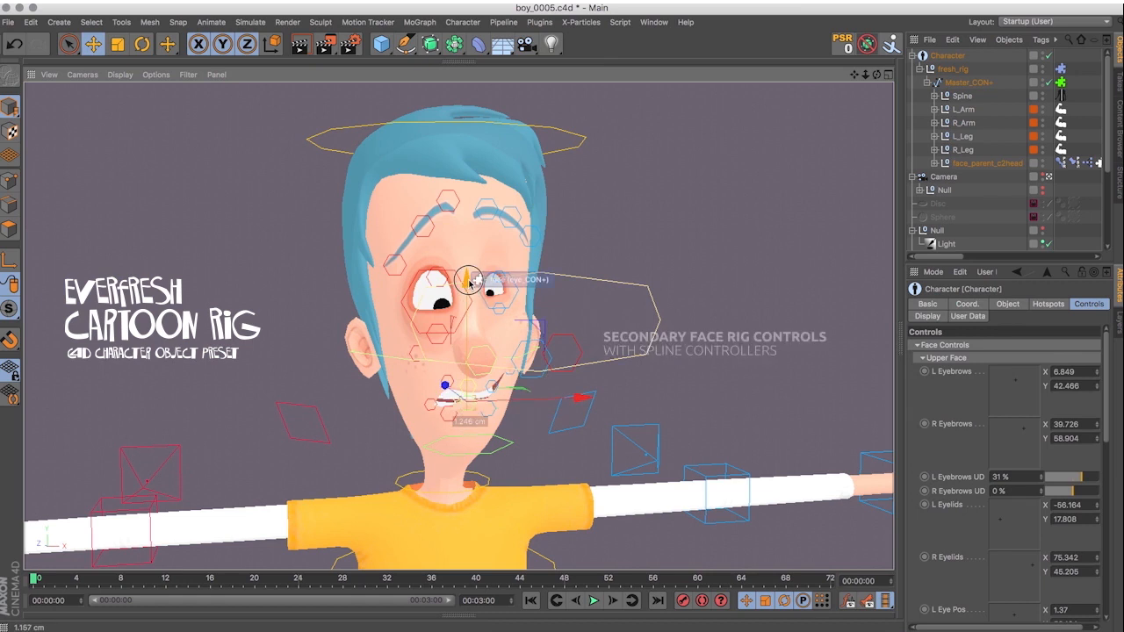
click(396, 352)
drag(447, 243, 446, 242)
Rotate the secondary face rig controllers around the character's right cheek and mouth.
click(142, 45)
mouse_move(401, 315)
mouse_down()
mouse_move(406, 297)
mouse_move(386, 304)
mouse_up()
drag(425, 387, 414, 381)
alt+drag(519, 344, 457, 320)
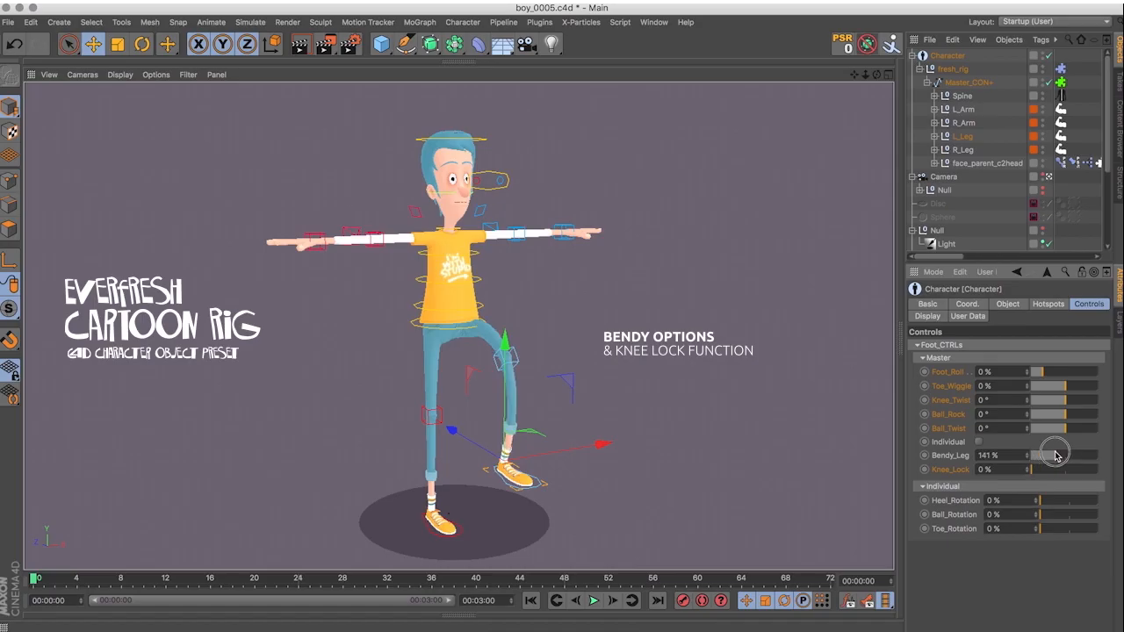
Try the left leg's knee lock by moving the foot controller, and undo the foot movement.
drag(1050, 452, 1097, 471)
mouse_move(567, 447)
mouse_down()
mouse_move(630, 434)
mouse_move(554, 448)
mouse_up()
key(super+z)
Try moving a torso controller sideways and downward, undo it, and test a rig slider.
click(413, 303)
drag(529, 228, 536, 264)
key(super+z)
drag(1066, 458, 1056, 456)
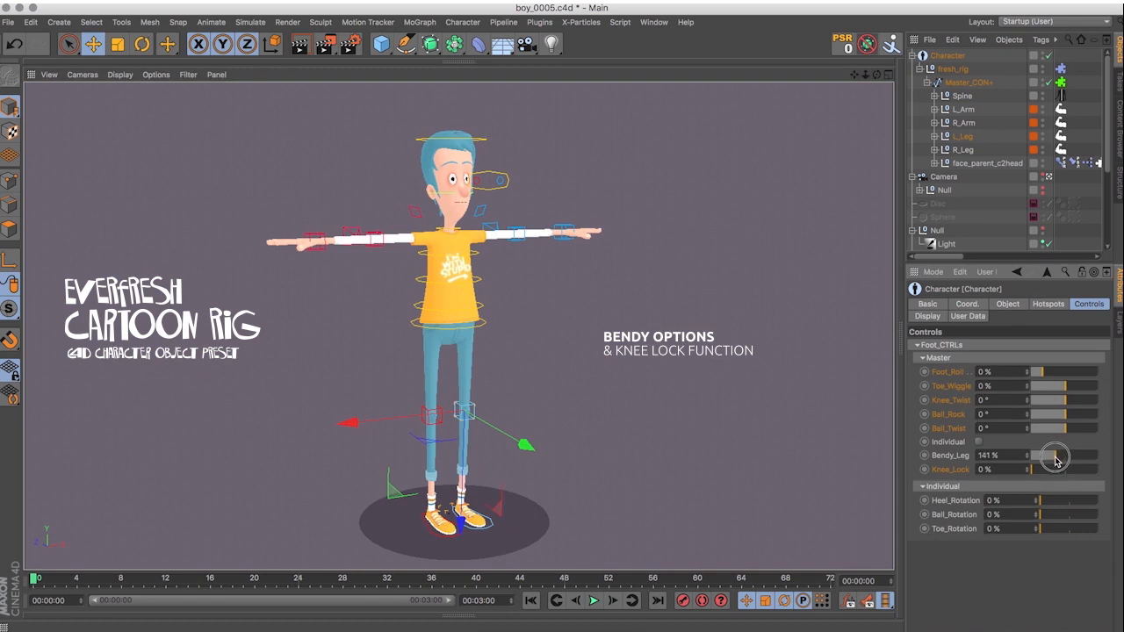
Try rotating the spine controllers and moving the waist controller, undoing each test.
key(r)
mouse_move(411, 364)
mouse_down()
mouse_move(377, 387)
mouse_move(406, 367)
mouse_up()
drag(498, 397, 522, 472)
key(super+z)
key(e)
click(482, 308)
drag(515, 231, 527, 256)
key(super+z)
Try scaling the chest, left hand and left foot controllers, undoing each size change.
key(t)
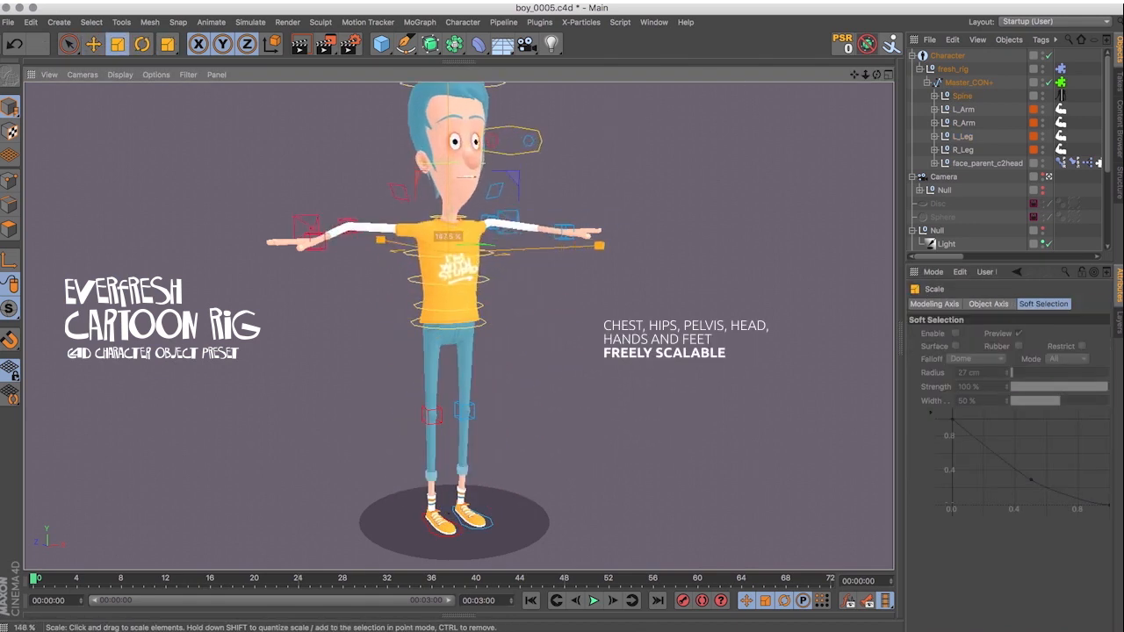
click(563, 233)
drag(655, 231, 708, 227)
key(super+z)
click(490, 520)
drag(643, 419, 606, 436)
key(super+z)
Squash the head with Head_Stretch at about -4724%, and pull the head controller up away from the neck.
click(488, 139)
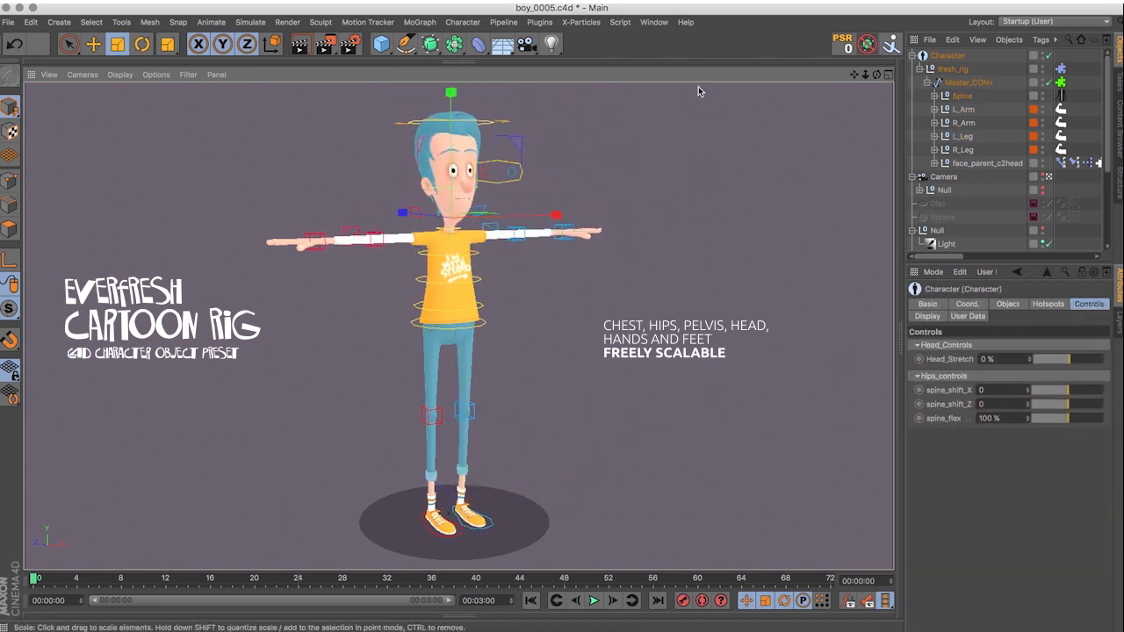
mouse_move(1066, 359)
mouse_down()
mouse_move(1013, 369)
mouse_move(1054, 364)
mouse_up()
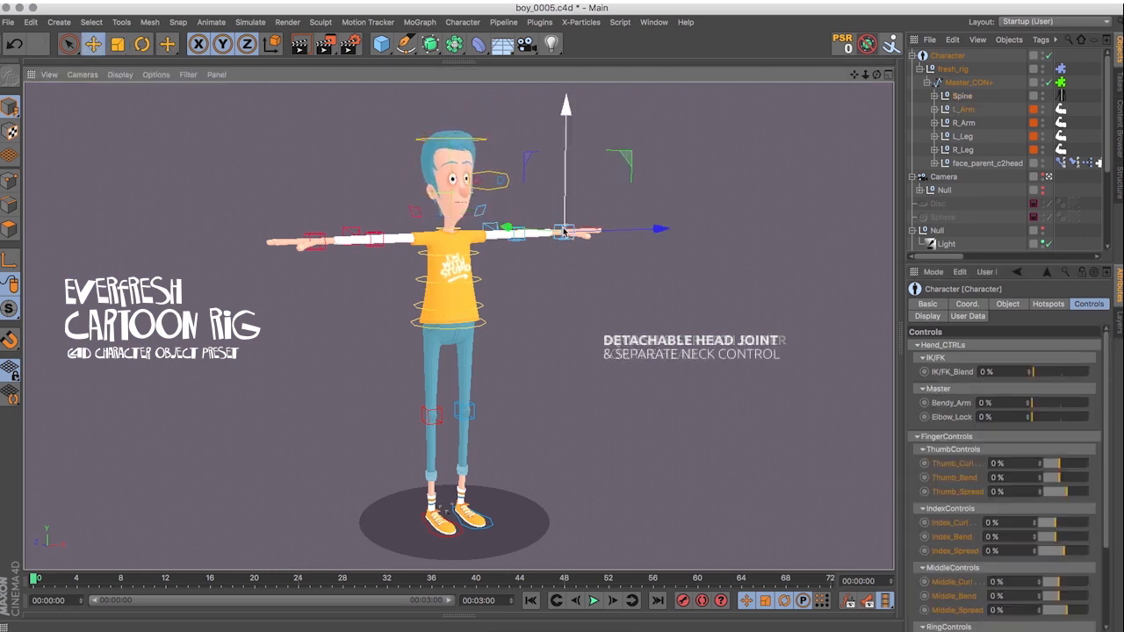
click(485, 140)
drag(518, 141, 530, 102)
click(459, 229)
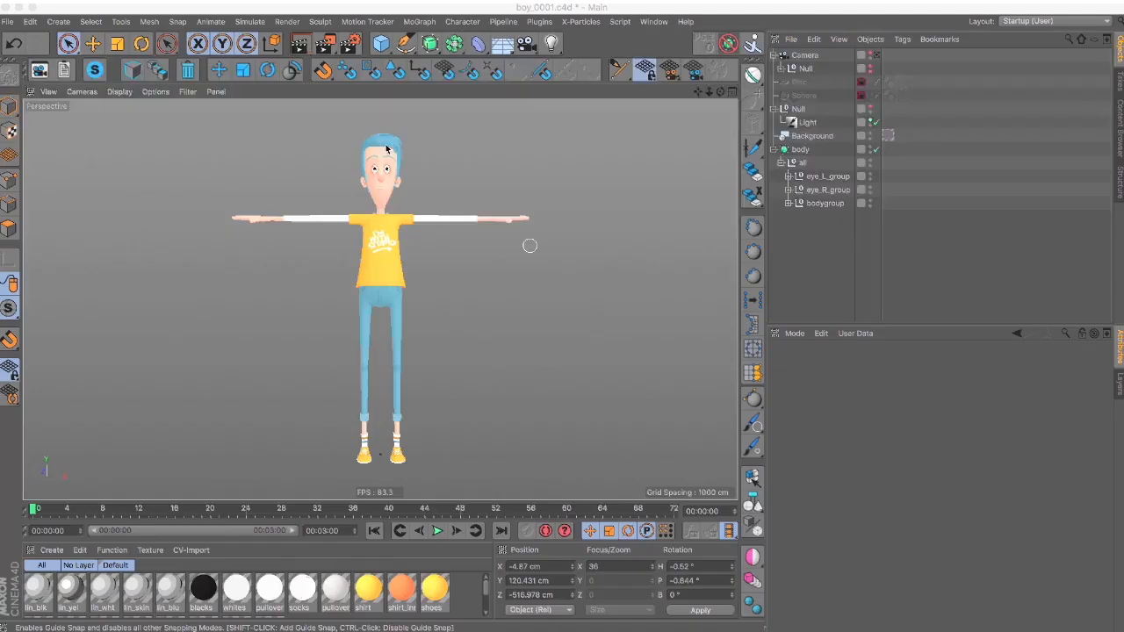
Add a Character object to the boy_0001.c4d scene and set its template to Everfresh_Rig.
click(462, 22)
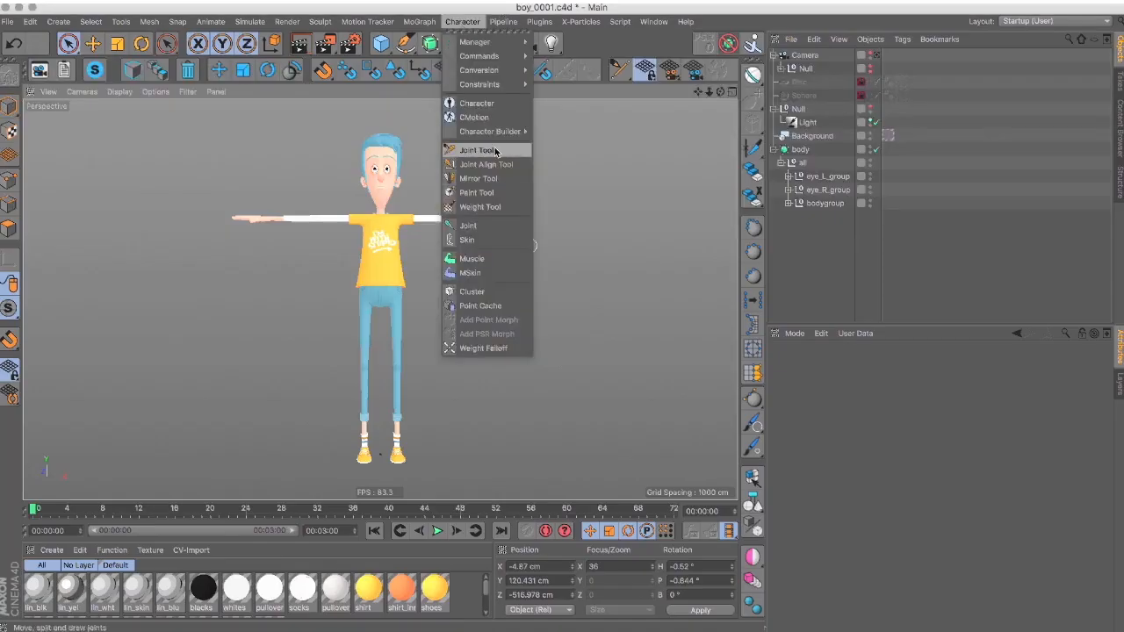
click(475, 104)
click(791, 367)
click(835, 504)
click(852, 370)
click(952, 506)
drag(933, 518, 950, 519)
click(842, 367)
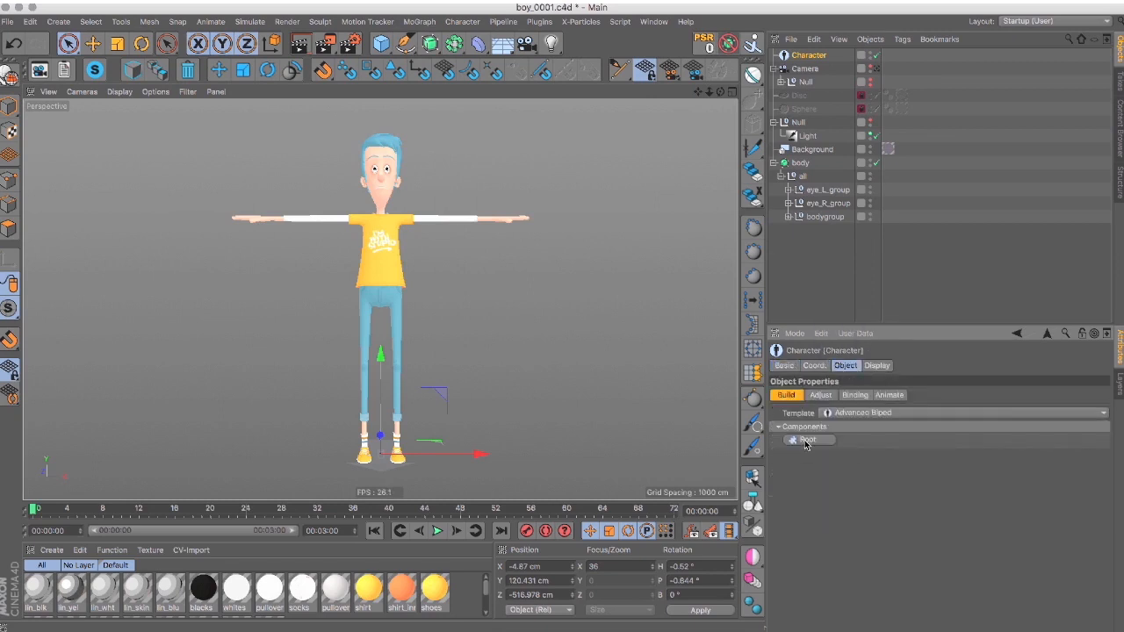
click(843, 412)
click(842, 483)
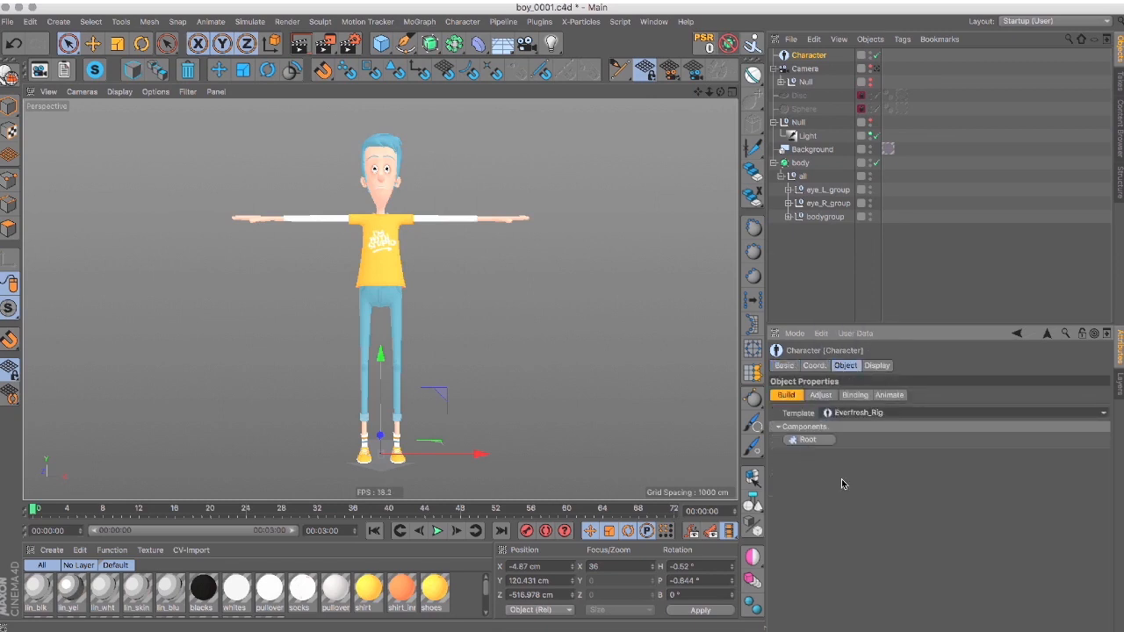
Build the Root and Spine components, and add both arms and both legs under the Spine.
click(807, 441)
click(807, 441)
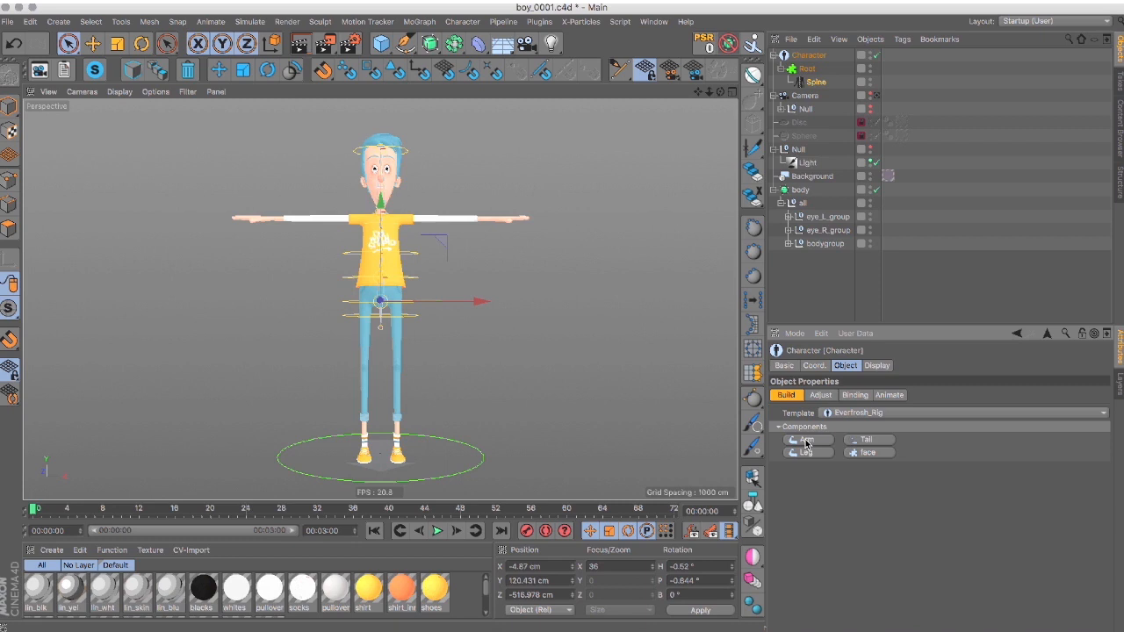
click(806, 441)
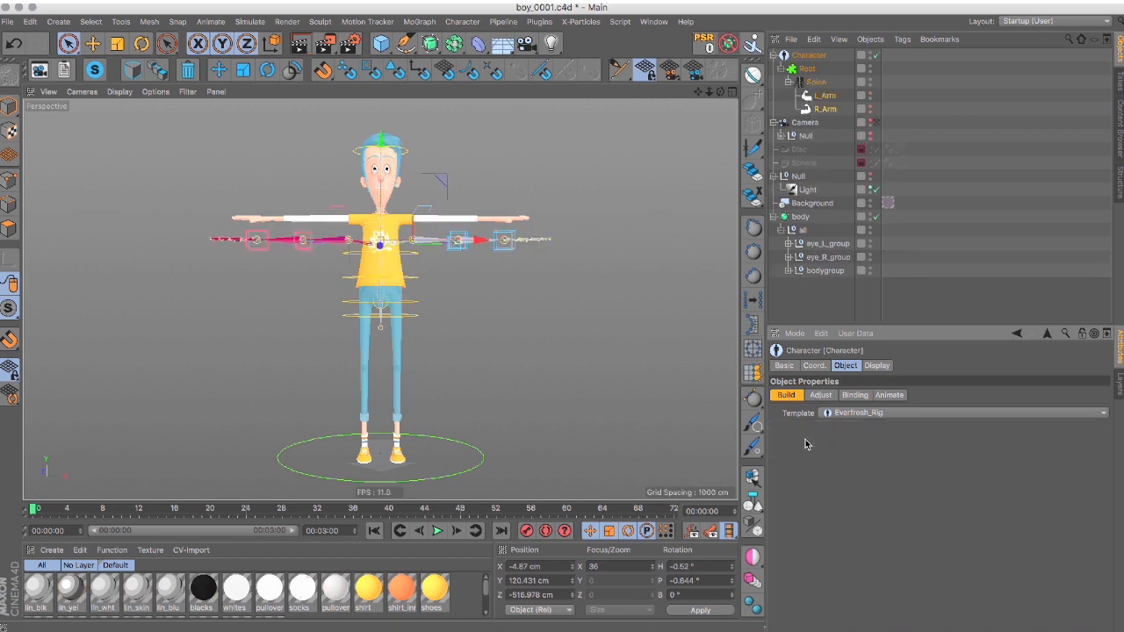
click(812, 82)
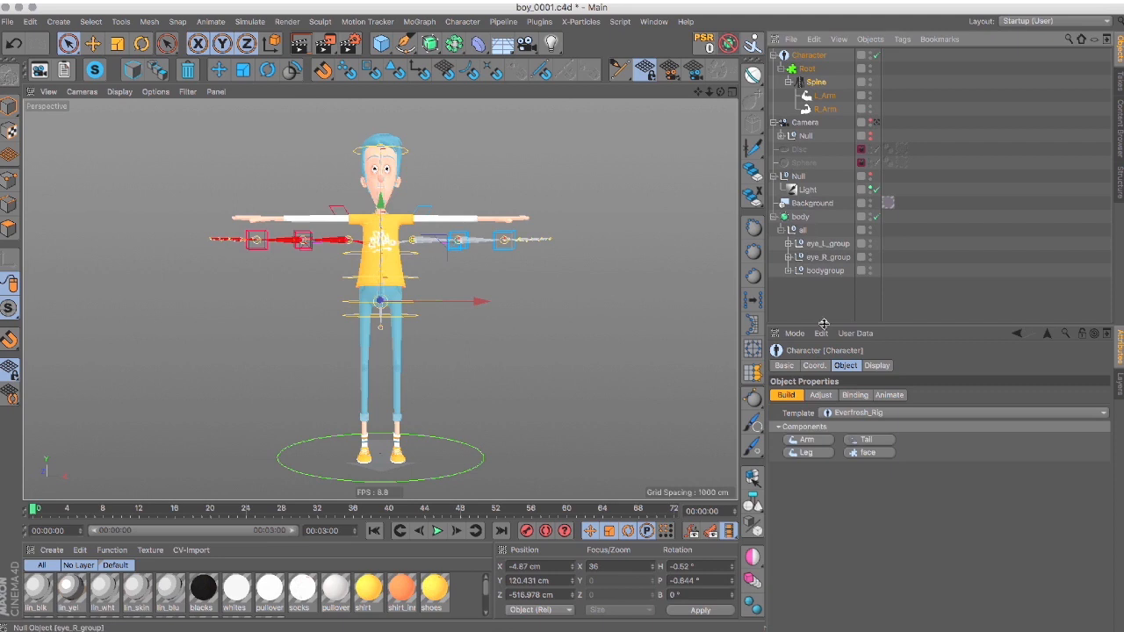
click(801, 454)
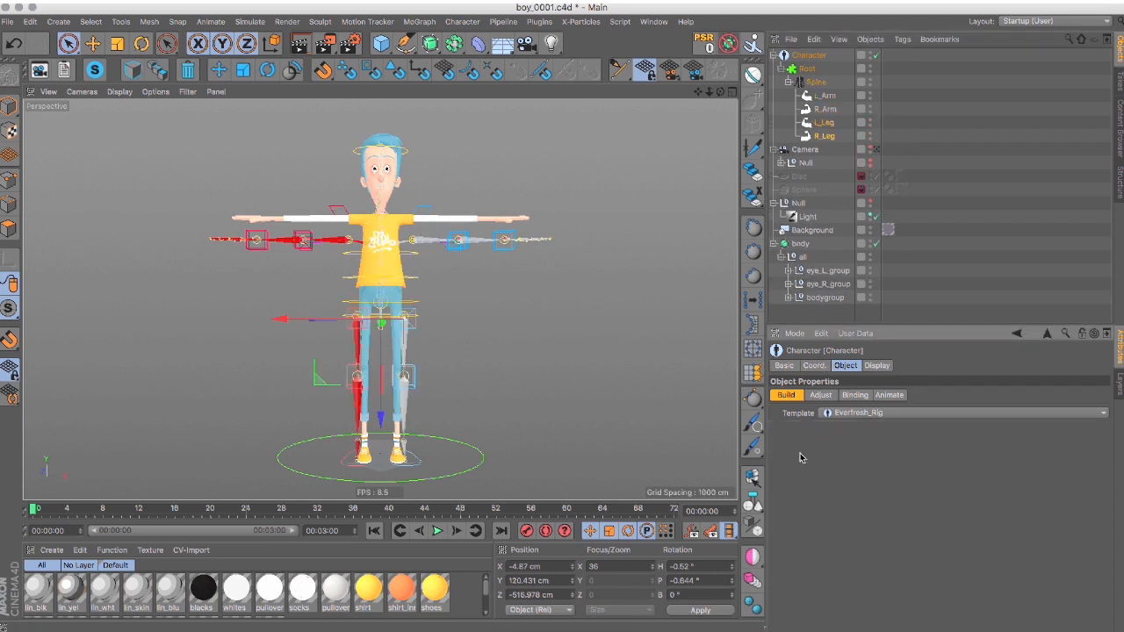
Add the face component under the Spine with its left and right face rigs.
click(813, 82)
click(869, 452)
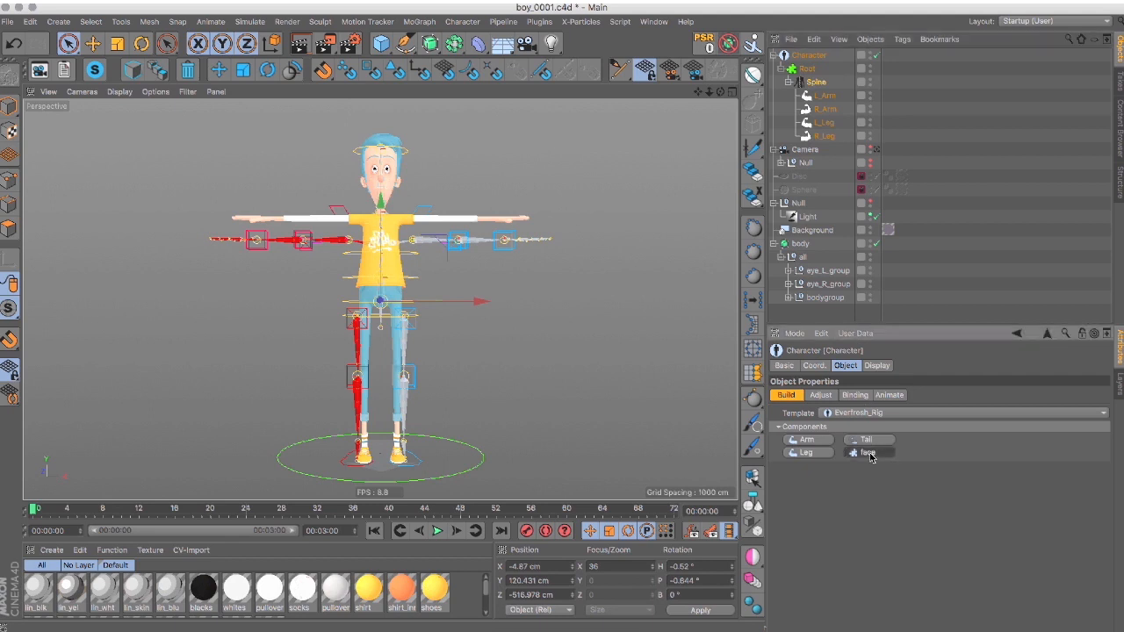
click(810, 442)
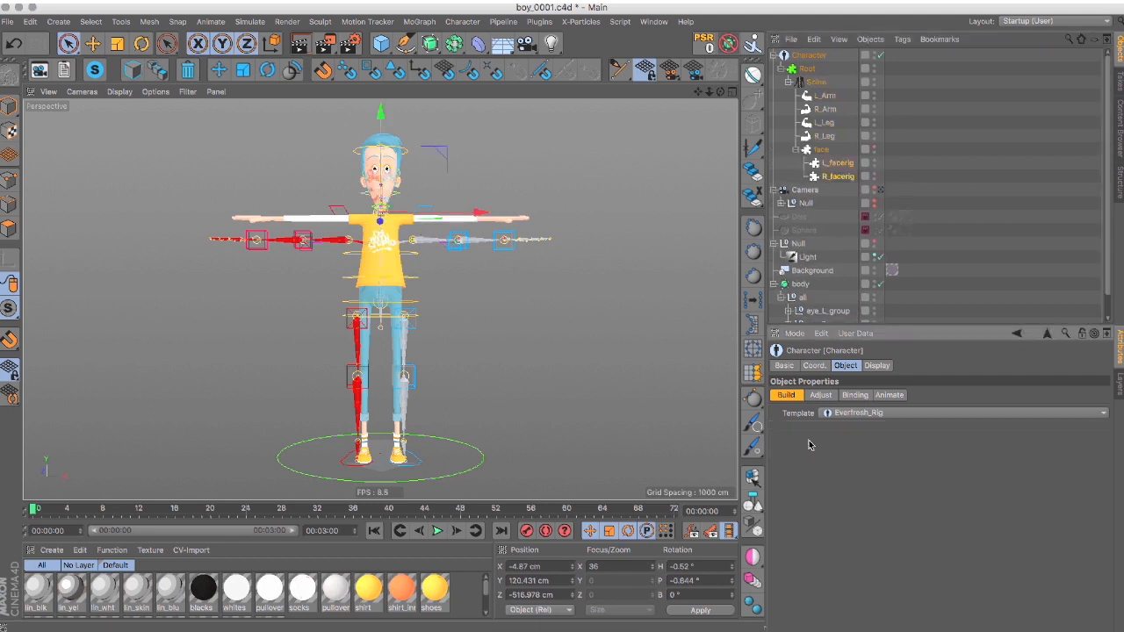
Switch the rig to Adjust mode, show mesh lines in the viewport, and fit the hip and upper spine joints to the body.
click(821, 395)
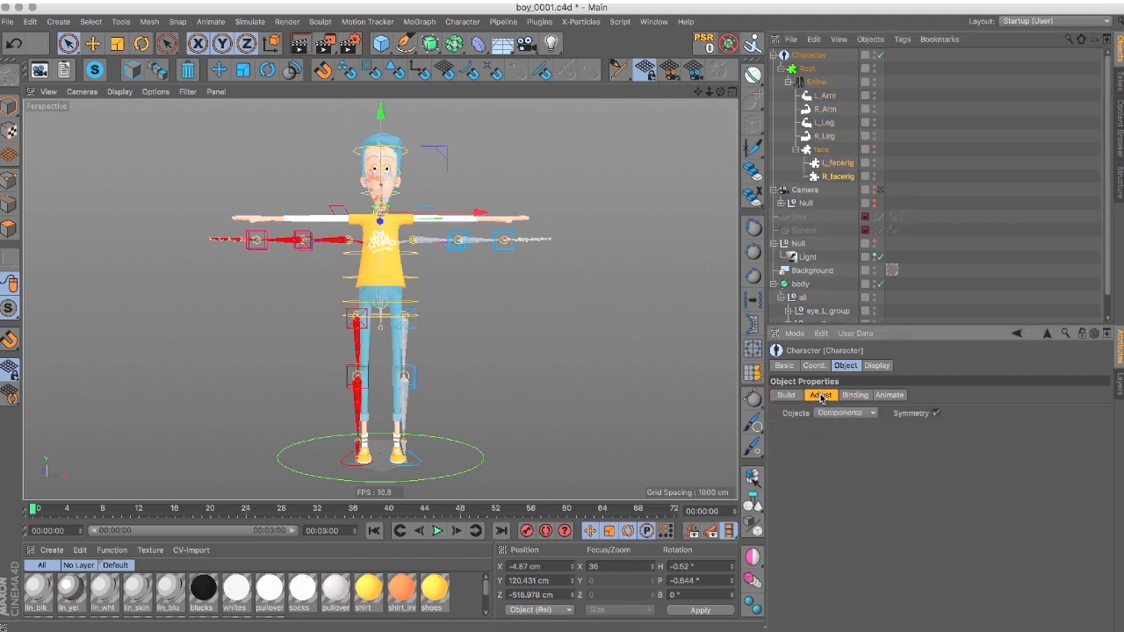
click(380, 304)
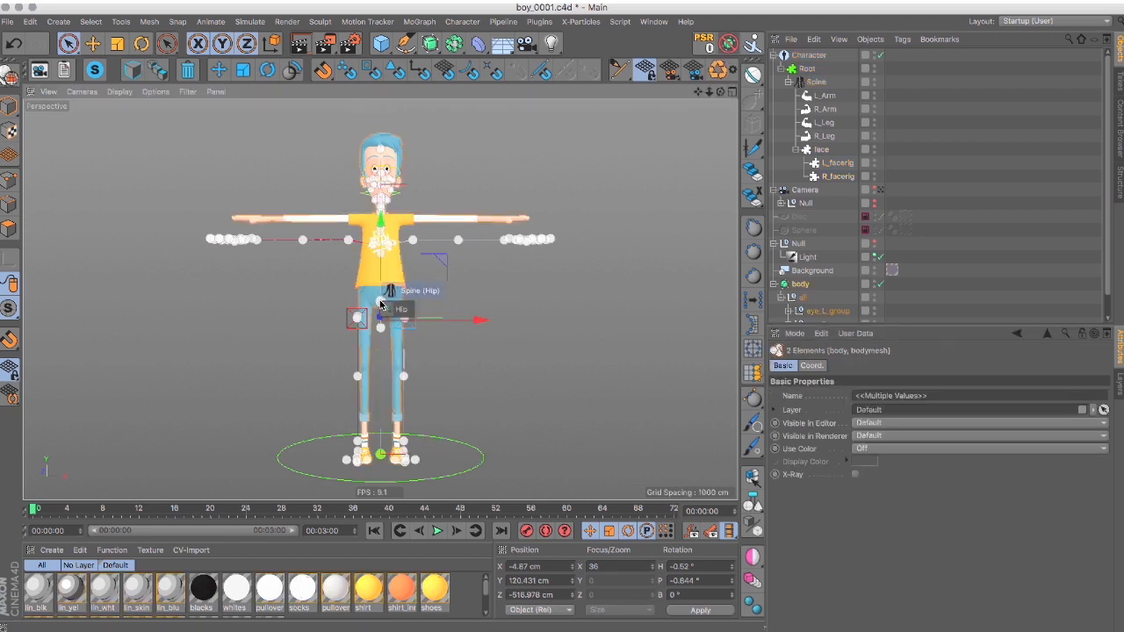
click(406, 312)
drag(380, 276, 382, 238)
key(n)
key(b)
click(380, 303)
click(380, 228)
drag(381, 183, 381, 191)
Move the left shoulder joint into the shirt's shoulder area, by about 7.4 cm.
scroll(384, 246, up, 5)
click(453, 186)
drag(507, 123, 470, 122)
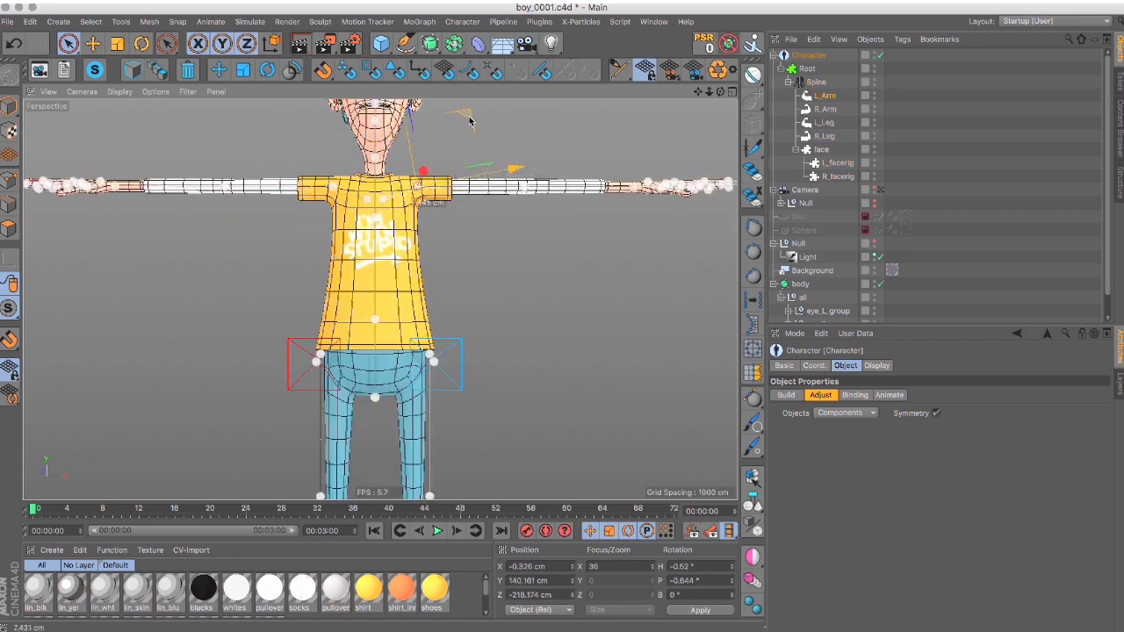
In the top view, move the left hand's wrist and palm joints into the hand mesh.
key(F3)
key(F2)
scroll(371, 417, up, 5)
click(622, 343)
scroll(440, 348, up, 3)
alt+middle_drag(649, 325, 312, 243)
click(342, 282)
drag(373, 285, 342, 287)
Align the index finger joints of the left hand with the finger mesh.
drag(326, 327, 360, 312)
click(439, 324)
drag(480, 328, 451, 325)
click(468, 327)
mouse_move(520, 336)
mouse_down()
mouse_move(498, 334)
mouse_move(523, 332)
mouse_up()
click(501, 332)
key(r)
Move the left hand's middle finger joints onto the finger mesh, from knuckle to tip.
click(328, 290)
key(e)
drag(388, 350, 425, 350)
click(530, 295)
drag(554, 300, 535, 300)
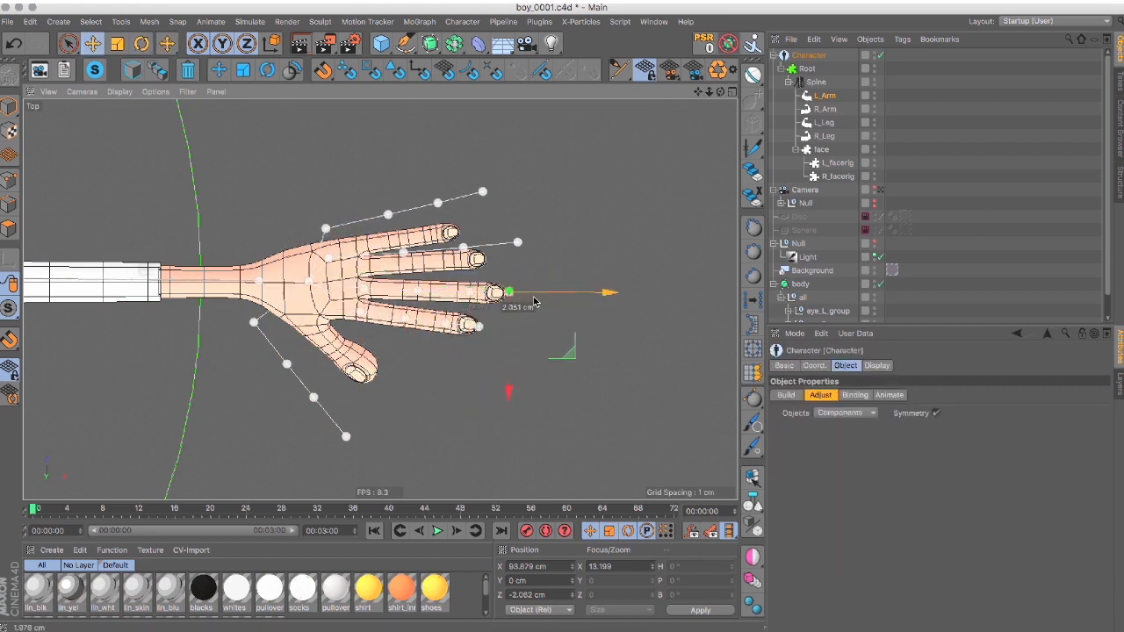
click(364, 288)
key(r)
Move and rotate the left hand's ring finger joints to follow the finger mesh.
click(329, 258)
key(e)
drag(395, 318, 420, 319)
drag(550, 261, 531, 265)
click(475, 256)
click(509, 256)
click(364, 267)
key(r)
drag(413, 234, 433, 286)
Move the left hand's pinky joints onto the finger mesh, from knuckle to tip.
click(326, 229)
key(space)
key(space)
key(space)
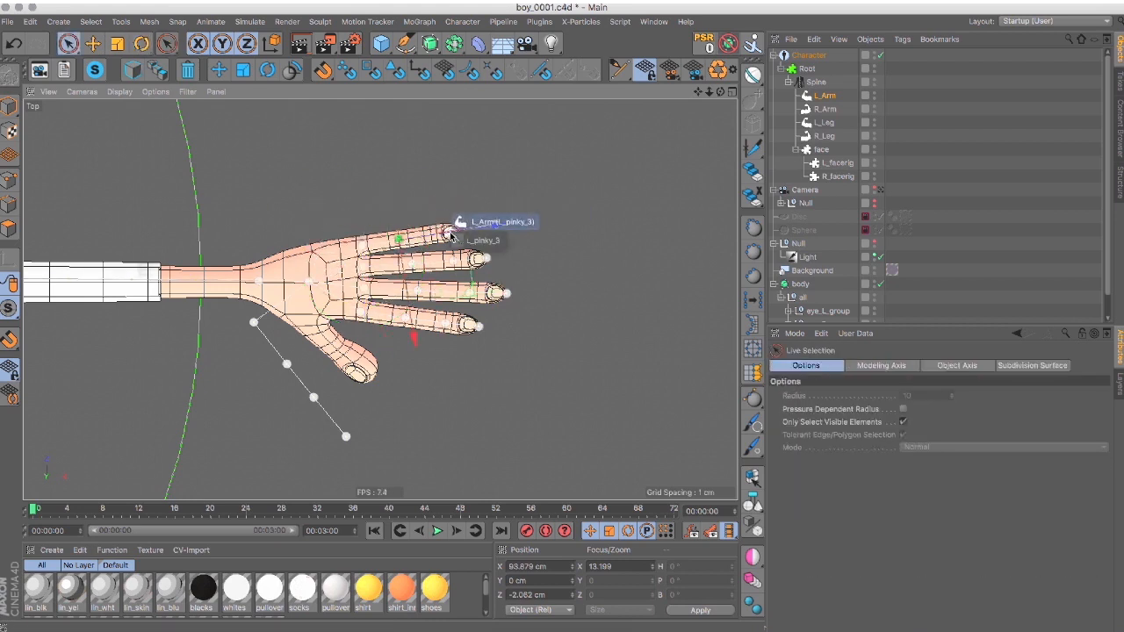
click(451, 229)
Move and rotate the left thumb joints to follow the thumb mesh, working in the top and perspective views.
click(254, 323)
drag(245, 402, 287, 386)
key(F1)
alt+right_drag(386, 316, 492, 307)
alt+drag(492, 307, 606, 392)
key(r)
key(e)
click(427, 378)
click(522, 405)
click(391, 360)
key(r)
alt+drag(562, 307, 593, 433)
Align the leg joints with the leg mesh in the front and side views.
key(F4)
alt+right_drag(594, 433, 422, 422)
key(e)
drag(226, 407, 255, 420)
key(F3)
alt+middle_drag(306, 290, 284, 186)
click(357, 309)
drag(374, 324, 374, 339)
Position the foot's joints along the shoe and lower them to the sole in the side view.
alt+right_drag(381, 470, 426, 456)
drag(343, 395, 344, 436)
drag(412, 461, 398, 450)
click(435, 451)
alt+middle_drag(420, 465, 422, 378)
alt+right_drag(422, 378, 483, 368)
drag(483, 278, 483, 266)
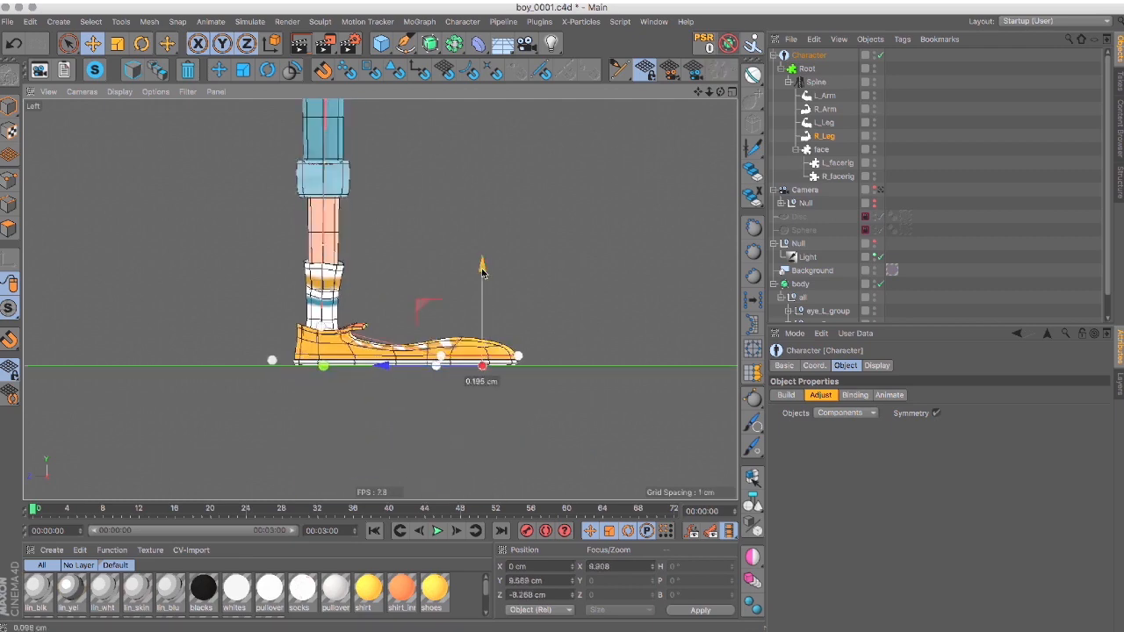
Fit the face rig's components to the boy's head mesh in the perspective view.
key(F1)
alt+middle_drag(289, 395, 386, 351)
alt+right_drag(387, 352, 436, 326)
alt+drag(436, 326, 480, 372)
drag(479, 373, 299, 334)
alt+right_drag(298, 334, 351, 330)
click(316, 349)
alt+drag(321, 318, 571, 306)
alt+right_drag(571, 306, 471, 173)
alt+middle_drag(472, 173, 457, 352)
alt+right_drag(351, 264, 457, 254)
click(297, 196)
alt+drag(379, 299, 317, 294)
alt+drag(457, 219, 377, 220)
drag(424, 122, 404, 132)
alt+middle_drag(400, 132, 404, 325)
click(354, 154)
click(363, 178)
alt+drag(571, 185, 583, 188)
drag(354, 233, 439, 264)
click(353, 158)
alt+right_drag(352, 298, 413, 303)
click(381, 329)
alt+drag(501, 308, 527, 307)
click(451, 183)
drag(560, 178, 639, 153)
alt+drag(497, 161, 351, 193)
drag(334, 197, 238, 325)
Display the model as lines and position the components inside the head.
key(n)
key(g)
alt+drag(327, 325, 264, 303)
click(195, 319)
mouse_move(195, 319)
alt+mouse_down()
mouse_move(317, 222)
mouse_move(492, 230)
mouse_move(490, 205)
mouse_move(298, 210)
alt+mouse_up()
click(317, 222)
Restore Gouraud shading with lines and adjust further facial components on the mesh surface.
key(n)
key(b)
click(386, 208)
drag(451, 209, 439, 209)
mouse_move(255, 216)
alt+mouse_down()
mouse_move(376, 223)
mouse_move(431, 123)
alt+mouse_up()
click(342, 191)
mouse_move(342, 191)
alt+mouse_down()
mouse_move(211, 195)
mouse_move(351, 202)
alt+mouse_up()
Refine the head's component positions in line display, checking them in the side and front views.
scroll(826, 194, down, 5)
key(n)
key(g)
alt+middle_drag(351, 140, 332, 301)
click(332, 300)
key(F3)
drag(154, 306, 168, 281)
key(F4)
scroll(419, 201, down, 3)
click(404, 216)
scroll(537, 190, up, 6)
alt+middle_drag(380, 209, 451, 332)
Switch the adjustment from components to controllers and raise the foot controller about 4.4 cm to the shoe's sole.
key(F1)
mouse_move(451, 332)
alt+mouse_down()
mouse_move(401, 244)
mouse_move(378, 246)
alt+mouse_up()
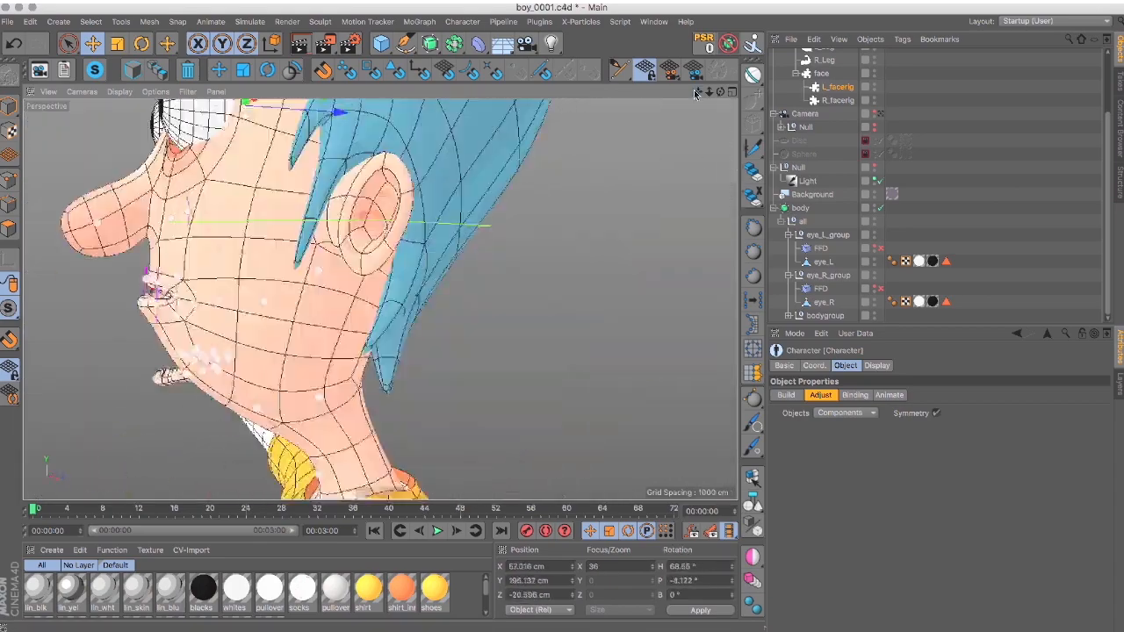
mouse_move(378, 246)
alt+mouse_down()
mouse_move(355, 239)
mouse_move(404, 236)
alt+mouse_up()
scroll(404, 236, down, 5)
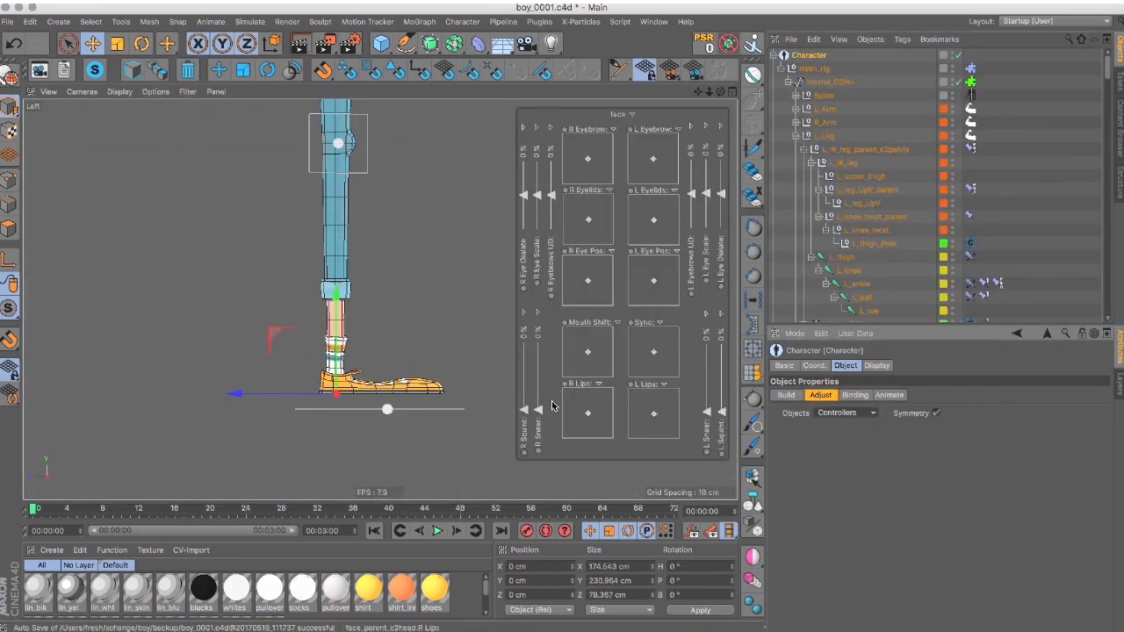
click(387, 410)
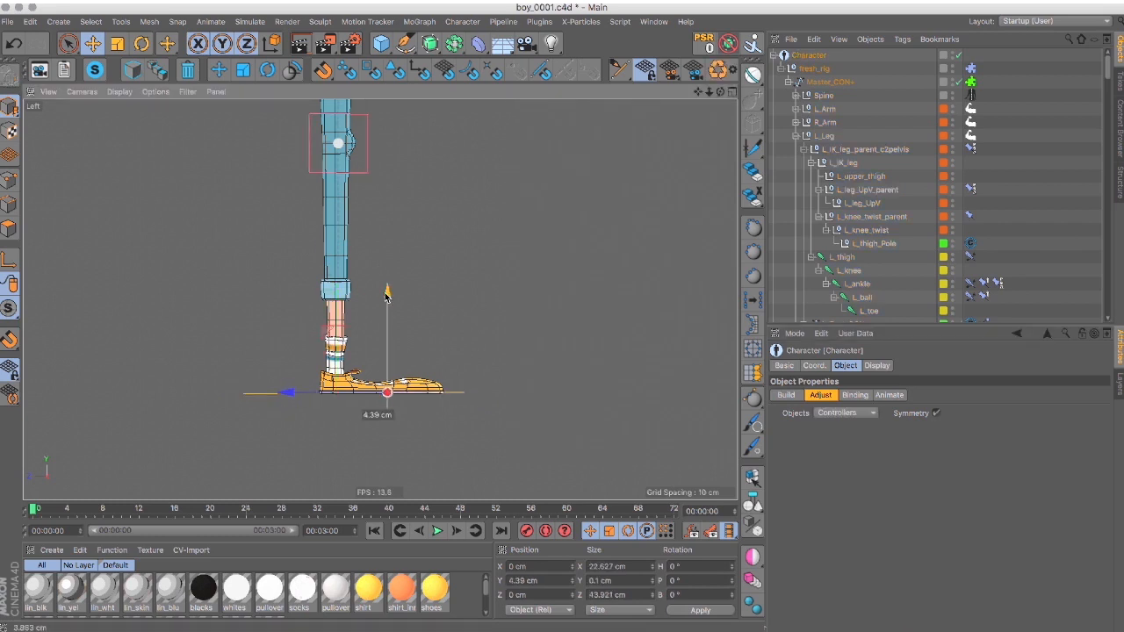
Scale the spine controllers to fit around the boy's body and reposition the head controller.
key(F1)
scroll(484, 227, up, 5)
click(118, 43)
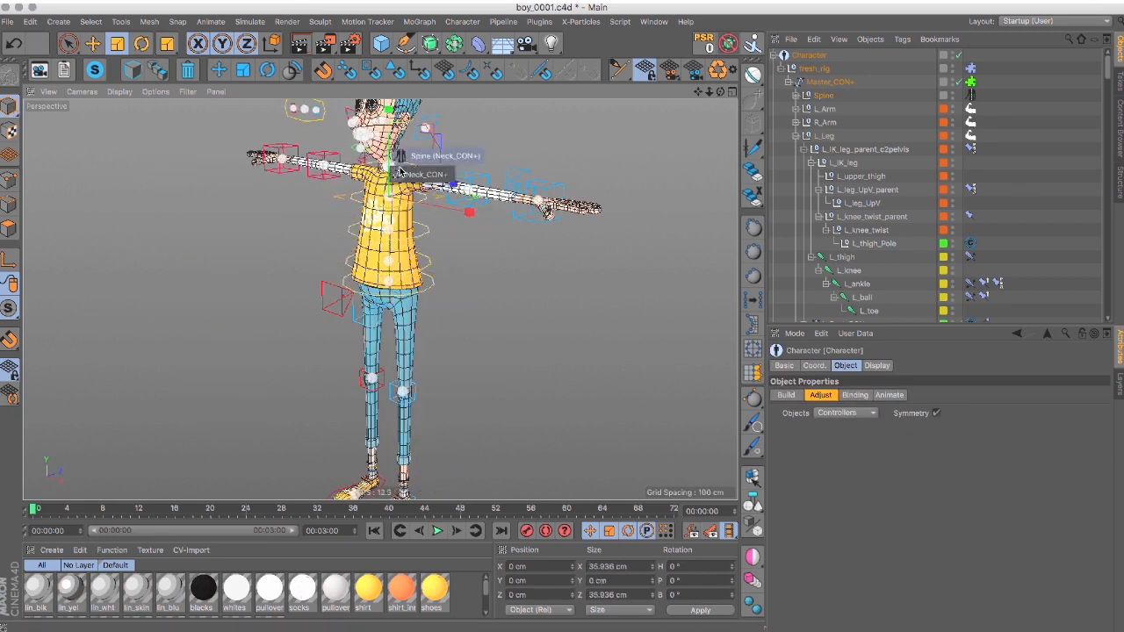
alt+drag(565, 202, 614, 207)
click(92, 43)
alt+drag(494, 269, 497, 166)
Try moving a foot controller to test the leg's bending, and undo the move.
click(412, 448)
alt+drag(451, 264, 489, 359)
key(super+z)
alt+drag(437, 183, 501, 175)
alt+middle_drag(522, 421, 524, 246)
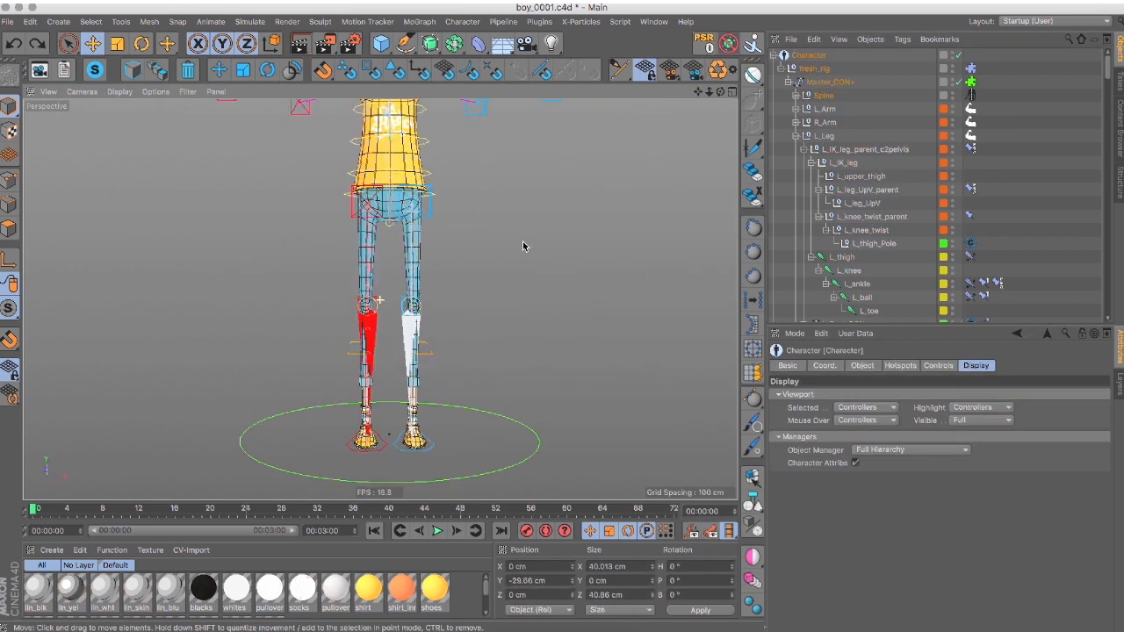
Return the Character to its Adjust stage and correct the leg components' positions.
click(862, 366)
click(820, 395)
click(413, 203)
drag(321, 207, 319, 207)
alt+right_drag(421, 386, 492, 378)
click(374, 407)
drag(475, 409, 469, 408)
alt+drag(469, 408, 389, 421)
click(462, 406)
Collapse the rig's L_Leg branch and expand bodygroup to show the body meshes.
alt+right_drag(615, 272, 521, 271)
alt+drag(521, 271, 545, 250)
click(796, 136)
scroll(790, 281, down, 2)
click(788, 303)
scroll(812, 294, down, 4)
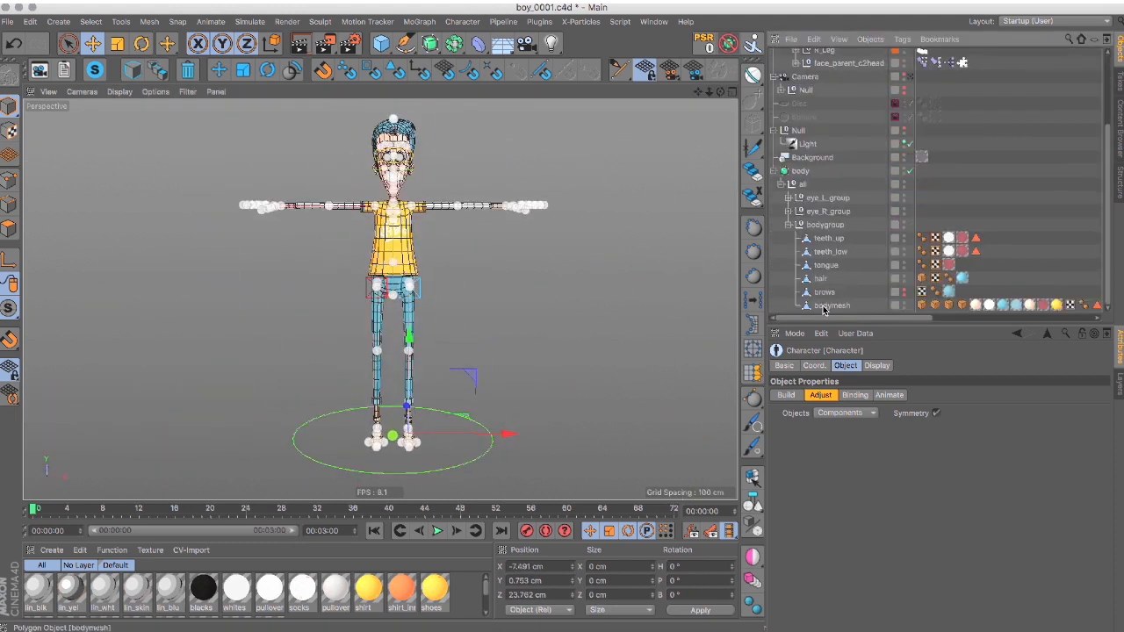
click(826, 304)
key(super+shift+a)
scroll(869, 123, up, 3)
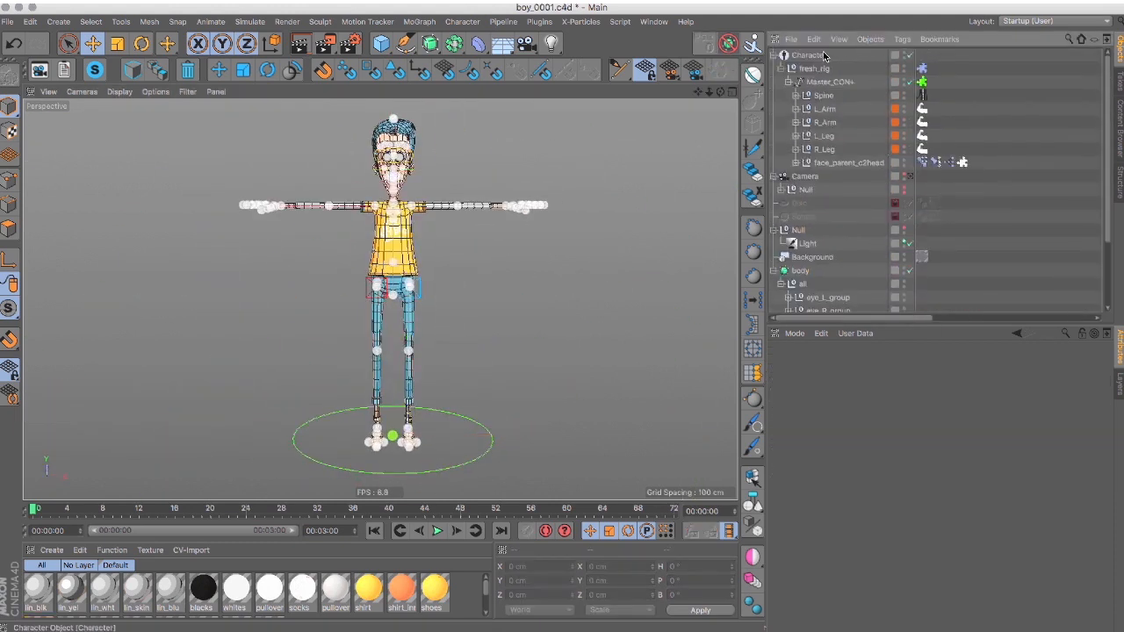
Bind the teeth_up, teeth_low, tongue, hair and bodymesh objects to the Character.
click(808, 55)
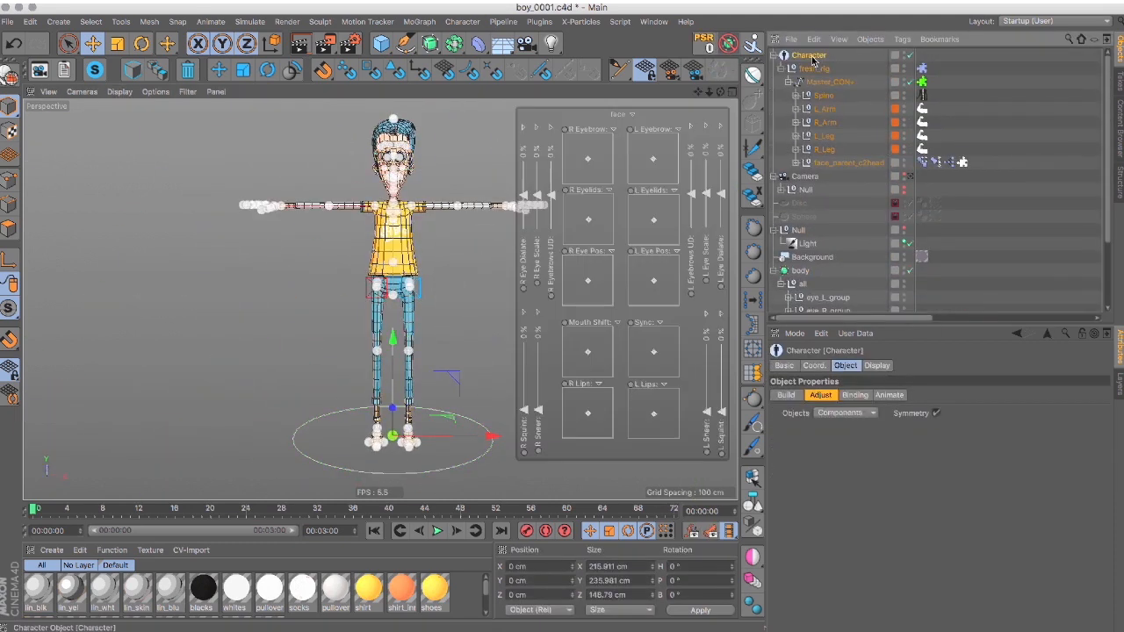
click(856, 395)
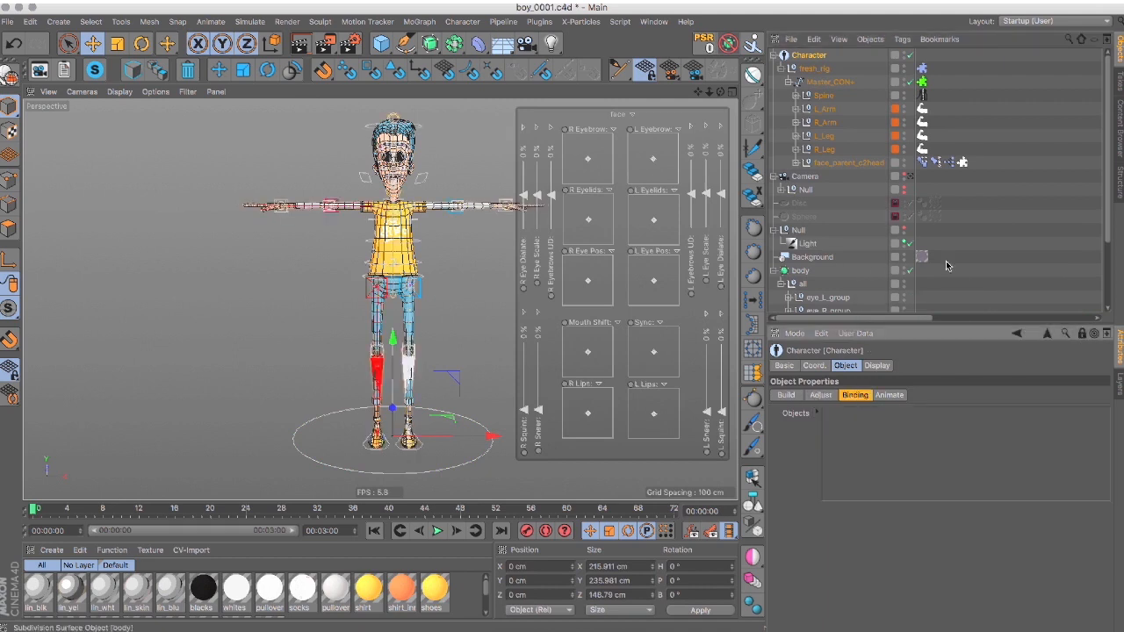
scroll(854, 265, down, 3)
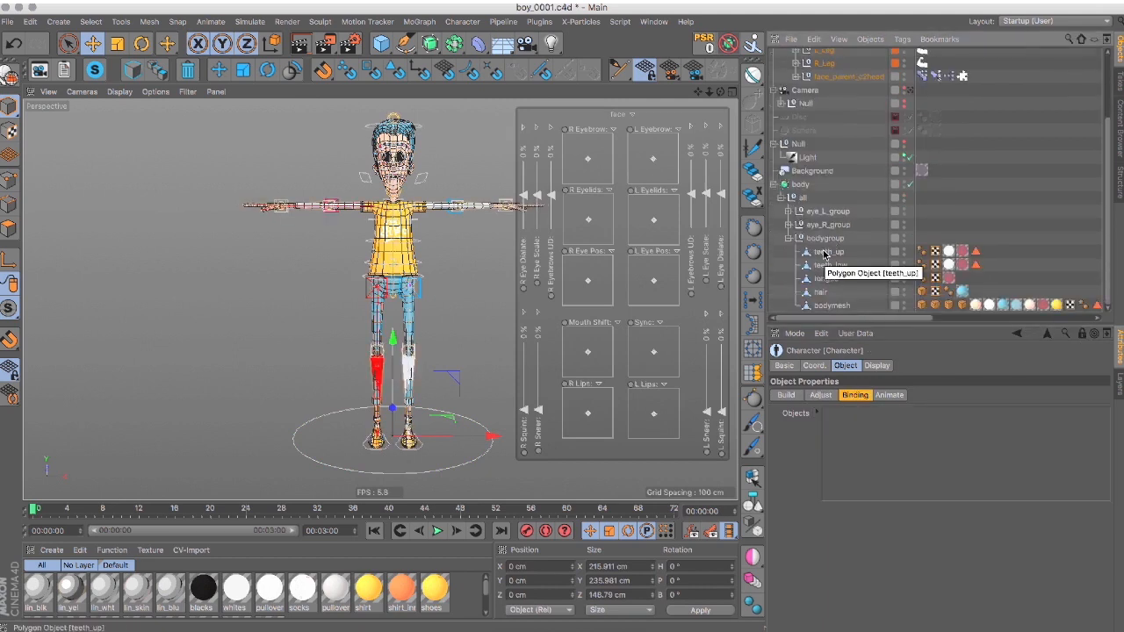
click(825, 253)
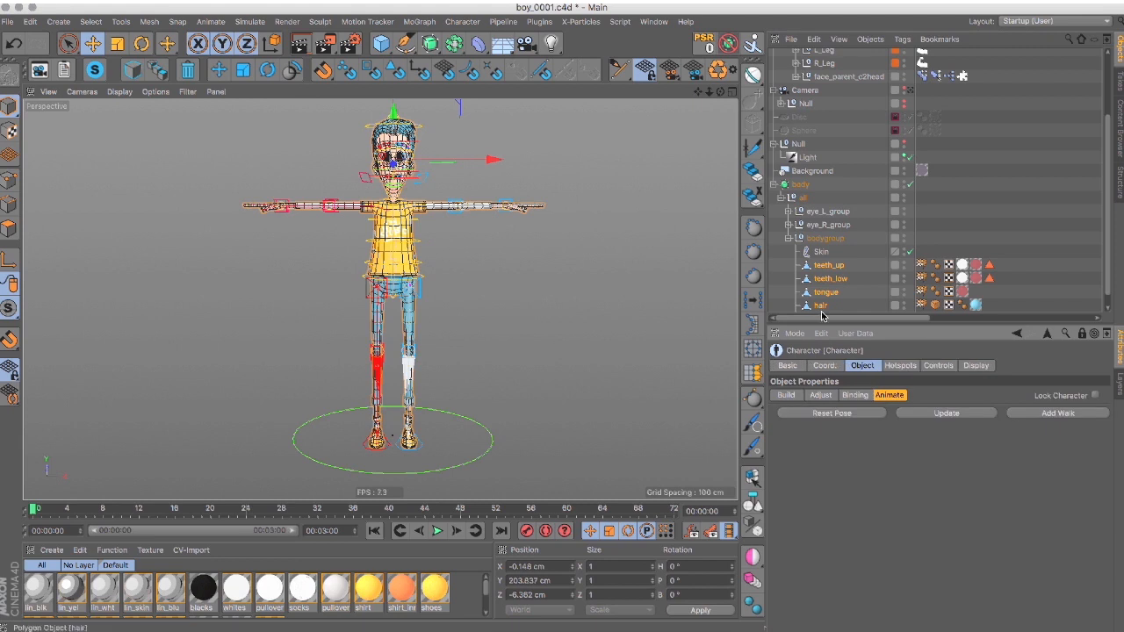
Set the Character's visible viewport elements to Controllers.
click(976, 366)
click(967, 421)
click(966, 468)
Test the bound mesh by moving the rig's foot and head controllers.
click(423, 266)
drag(392, 172, 361, 209)
key(super+z)
alt+drag(525, 406, 419, 442)
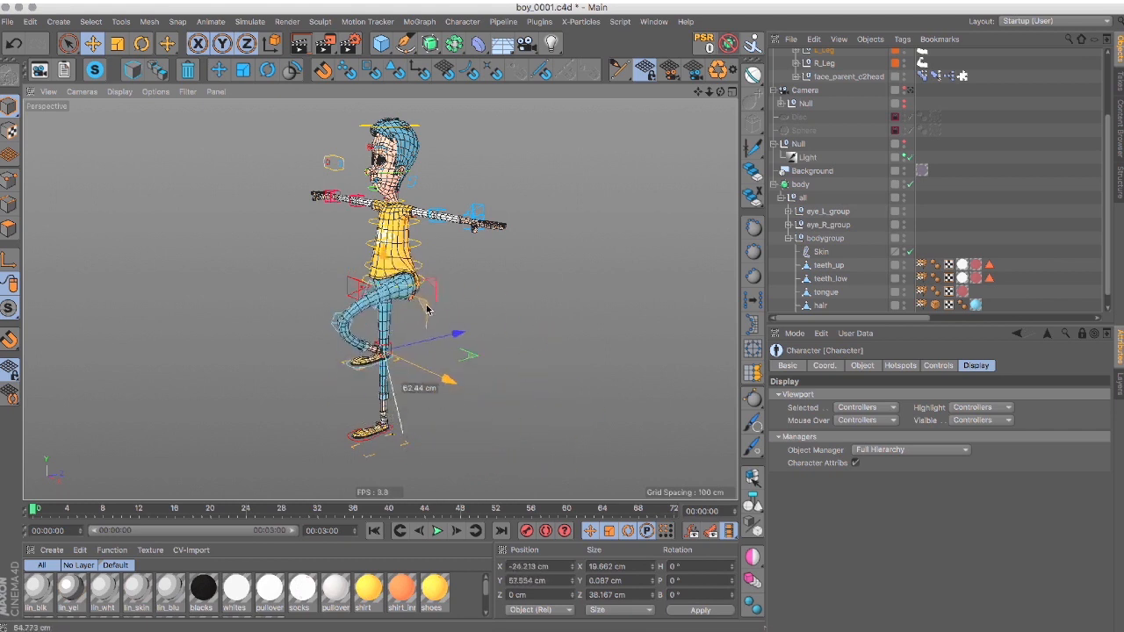
alt+drag(629, 172, 525, 208)
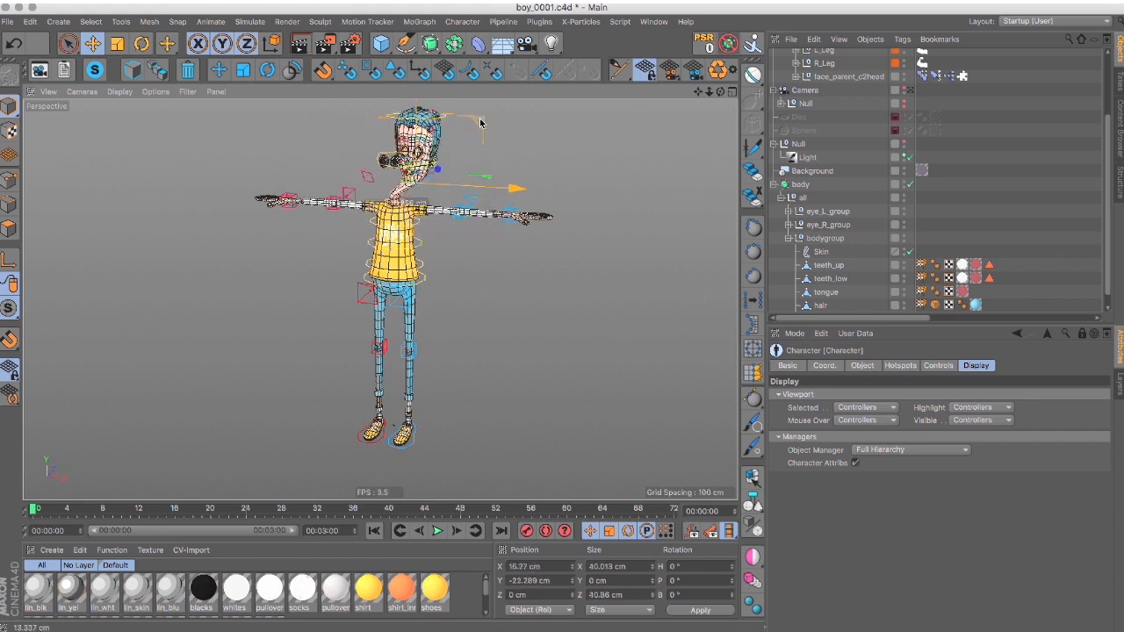
alt+drag(529, 161, 522, 314)
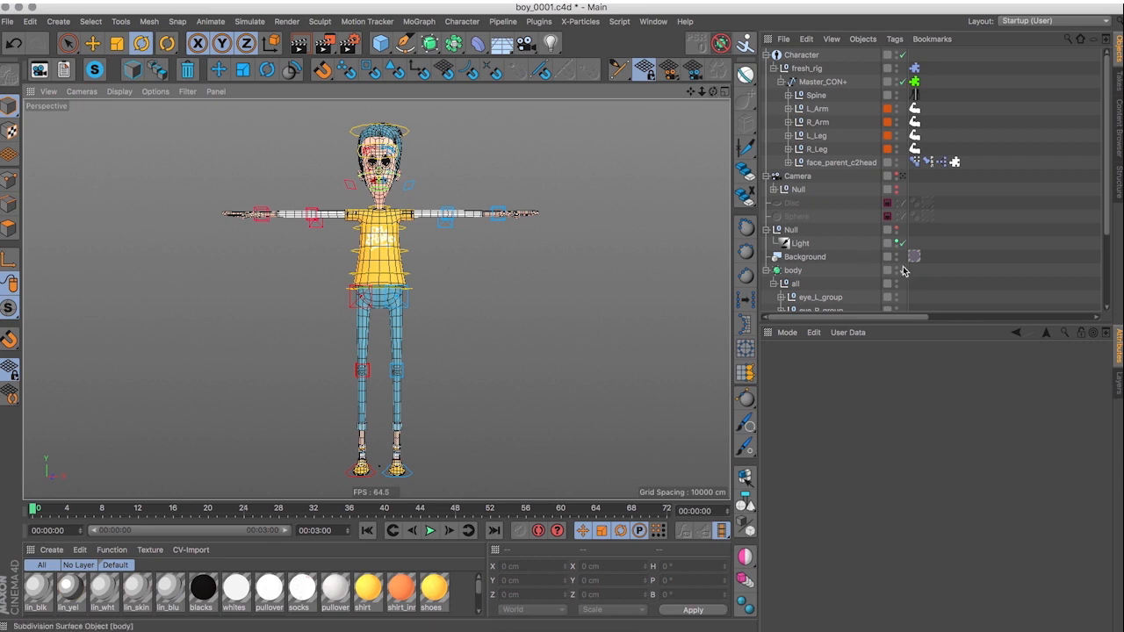
With body subdivision off, open bodymesh's weights and paint the knee in Add mode at 12% strength and radius 14.
scroll(829, 277, down, 3)
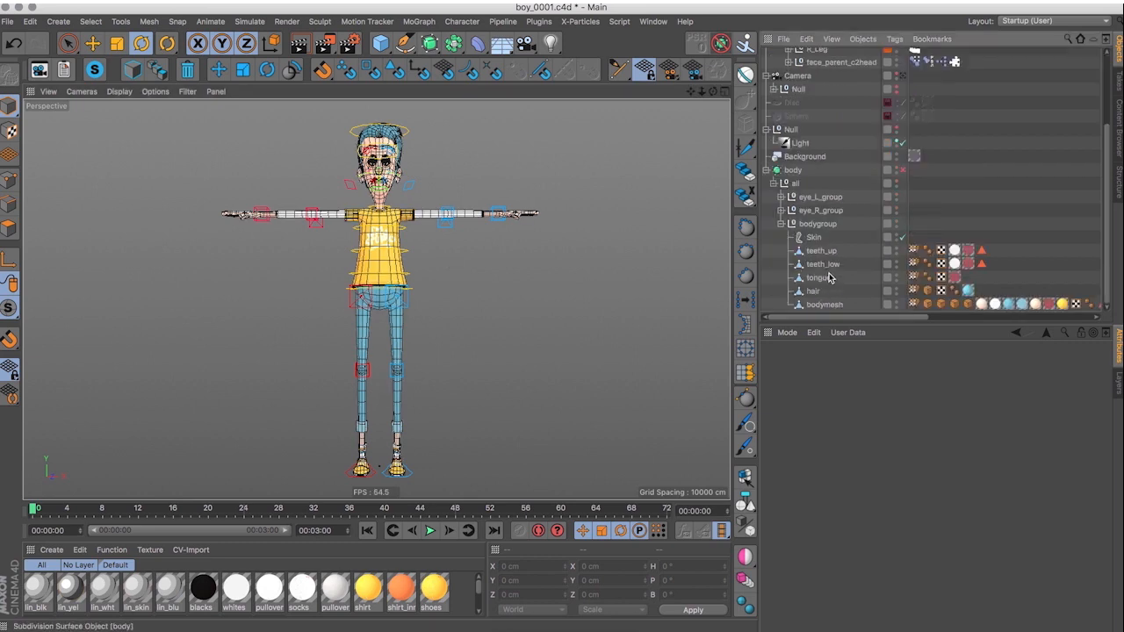
double_click(913, 305)
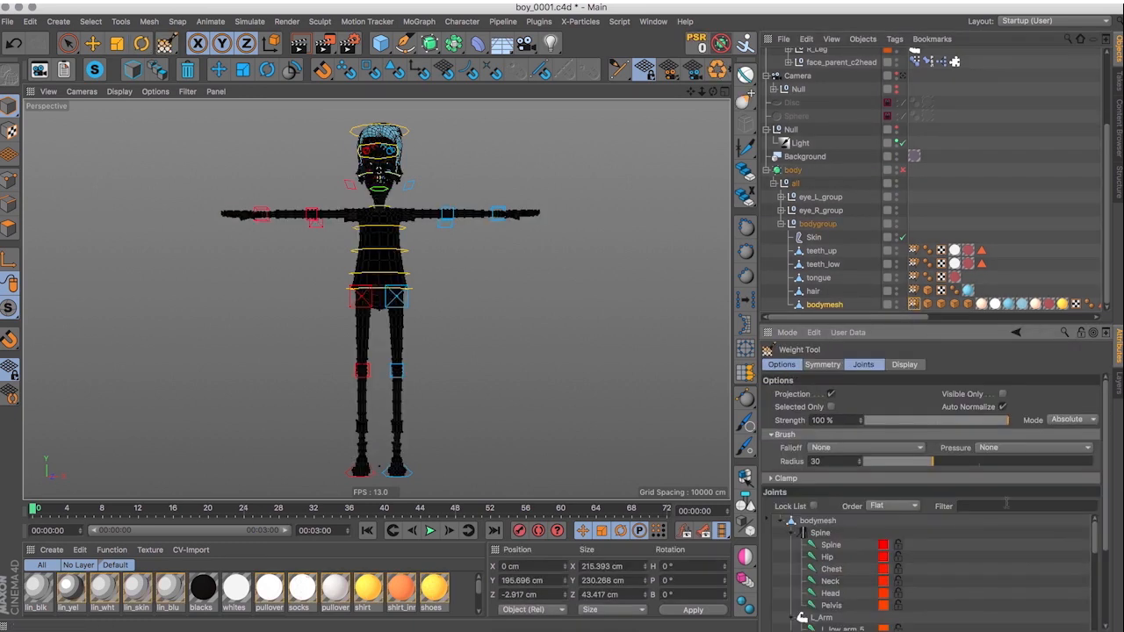
click(866, 365)
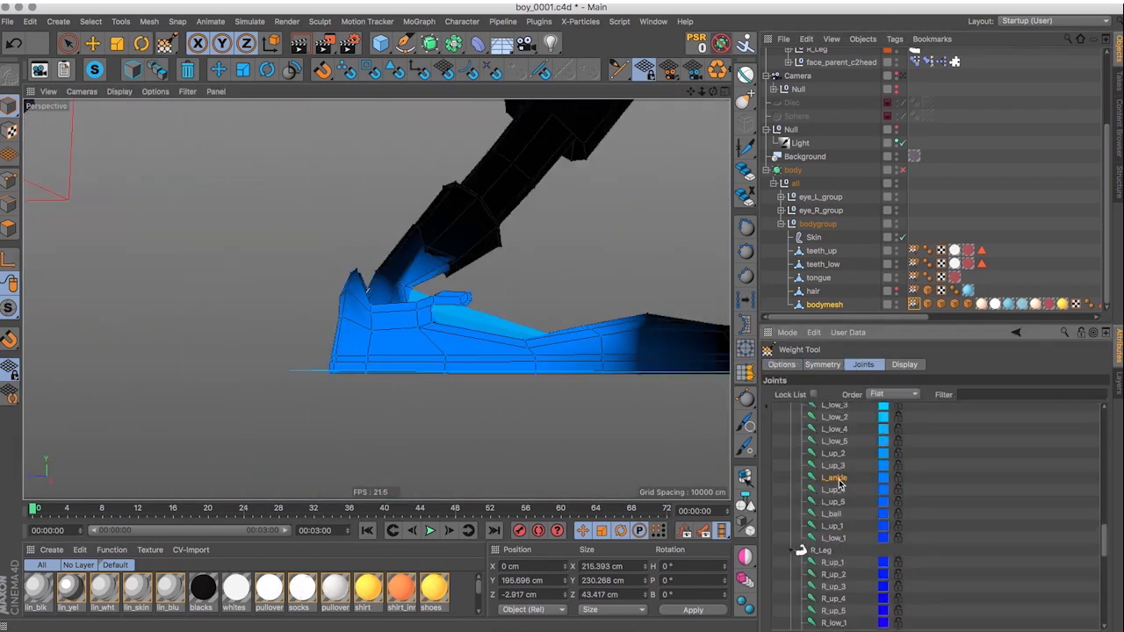
click(782, 364)
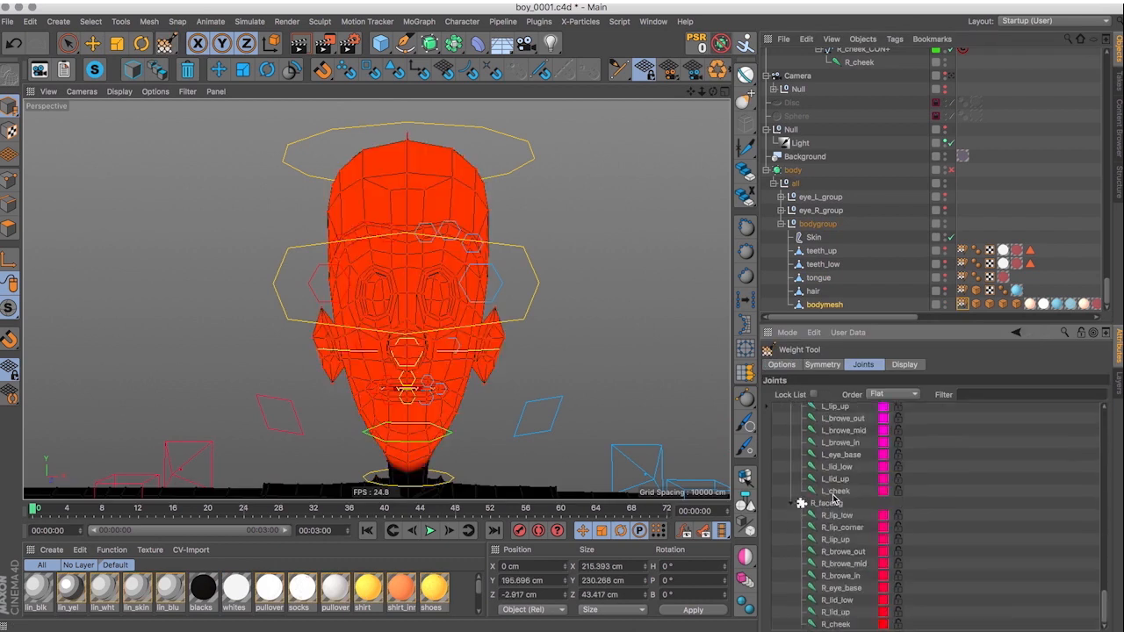
Paint the head weights on bodymesh in Add mode, using 100% strength with radius 32, and 49% with radius 14 near the mouth.
click(837, 497)
click(780, 365)
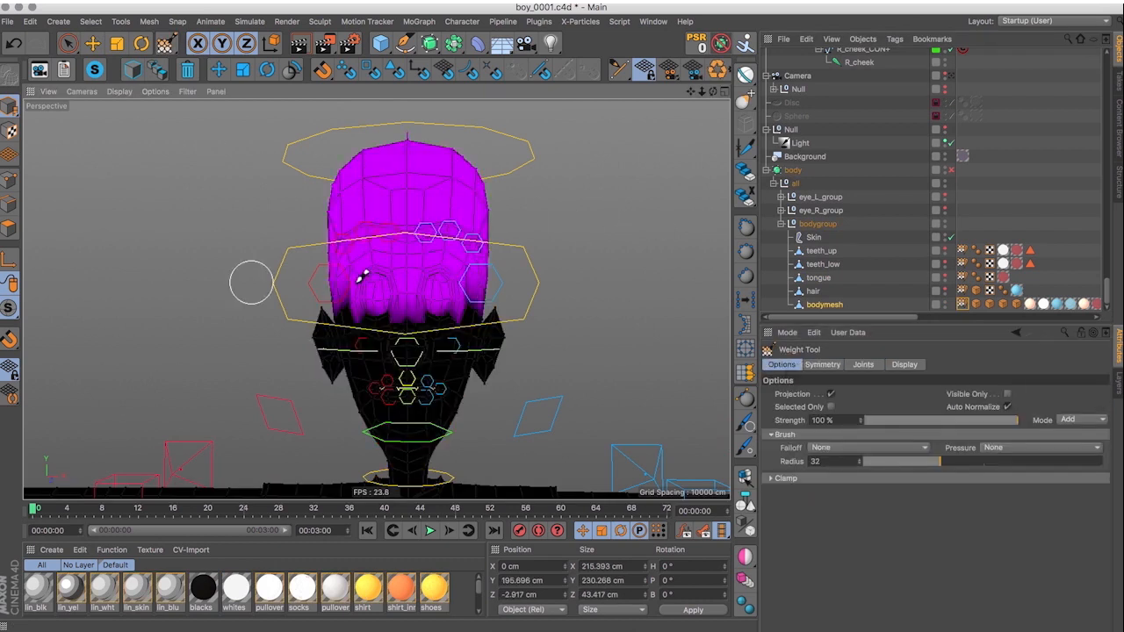
scroll(389, 296, up, 5)
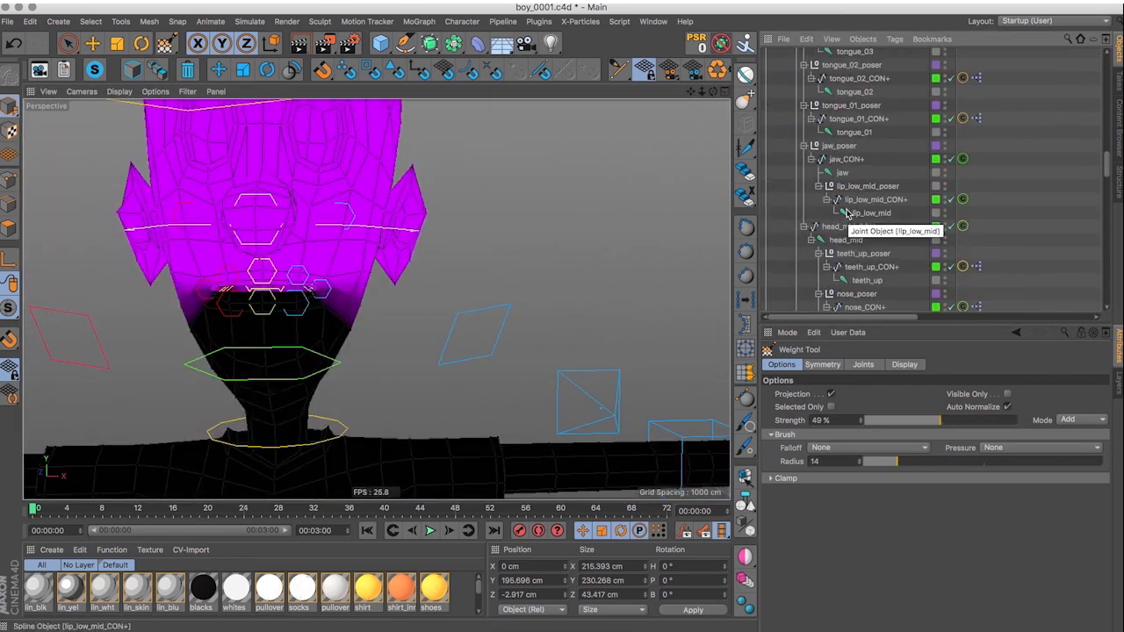
key(space)
alt+drag(340, 134, 474, 245)
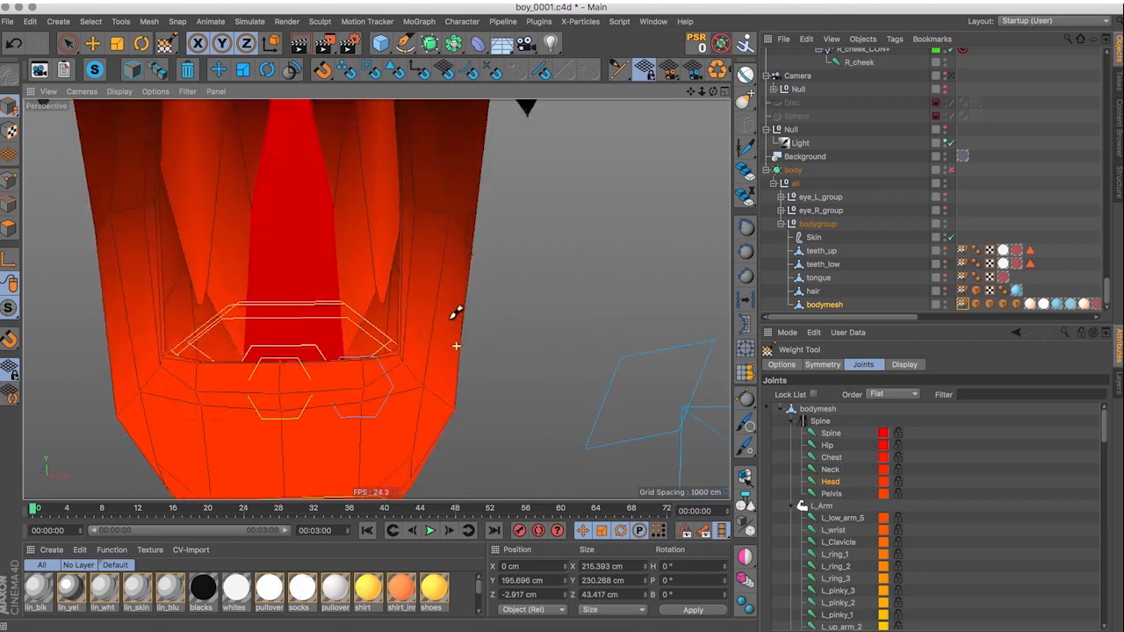
drag(351, 130, 540, 477)
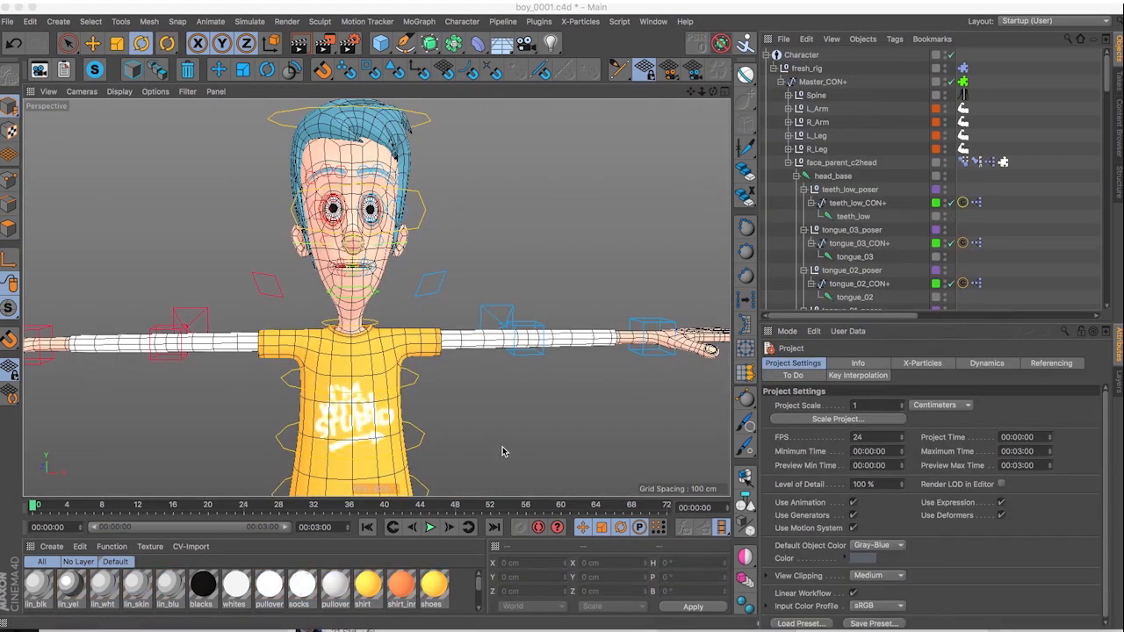
Examine the eye hierarchy in L_facerig, including L_eye_base, the FFD and the eye_L mesh.
click(798, 177)
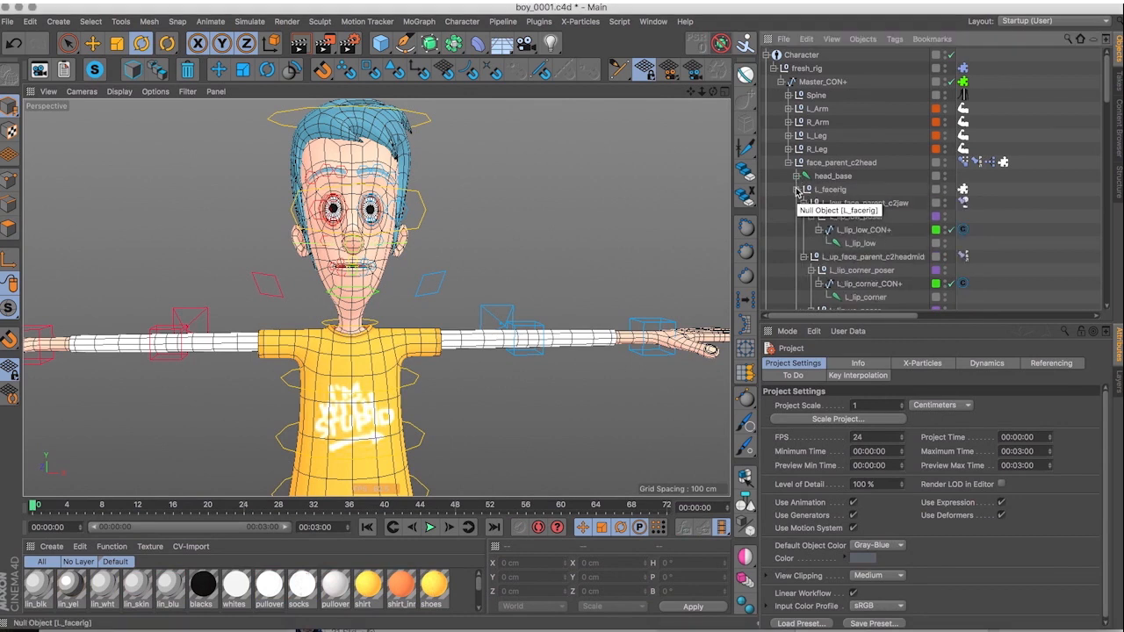
scroll(834, 191, down, 10)
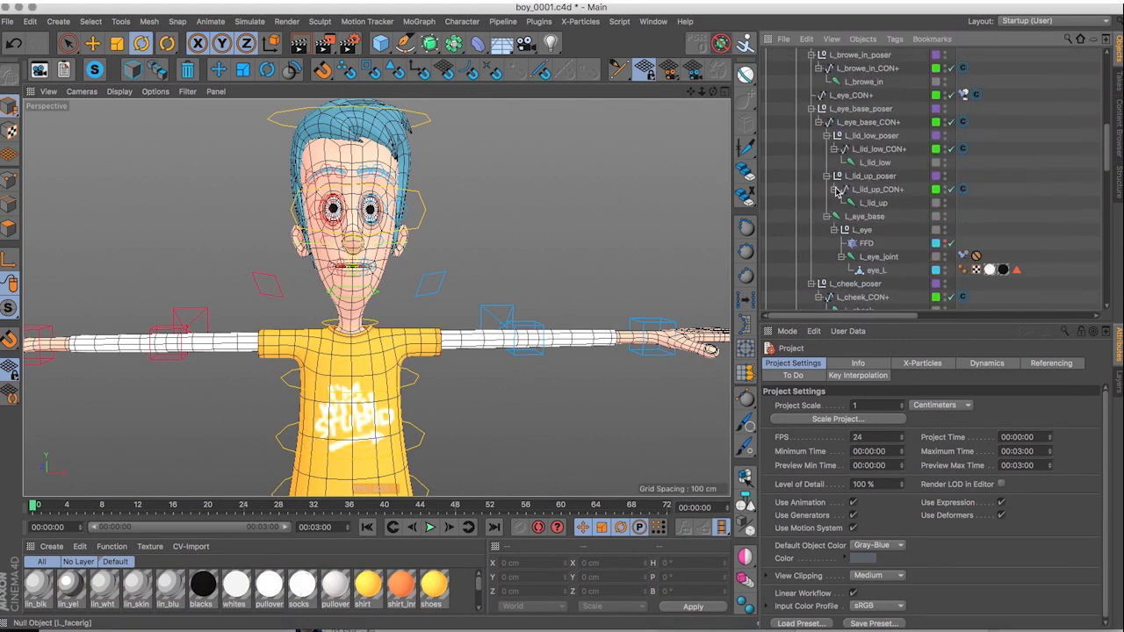
click(859, 122)
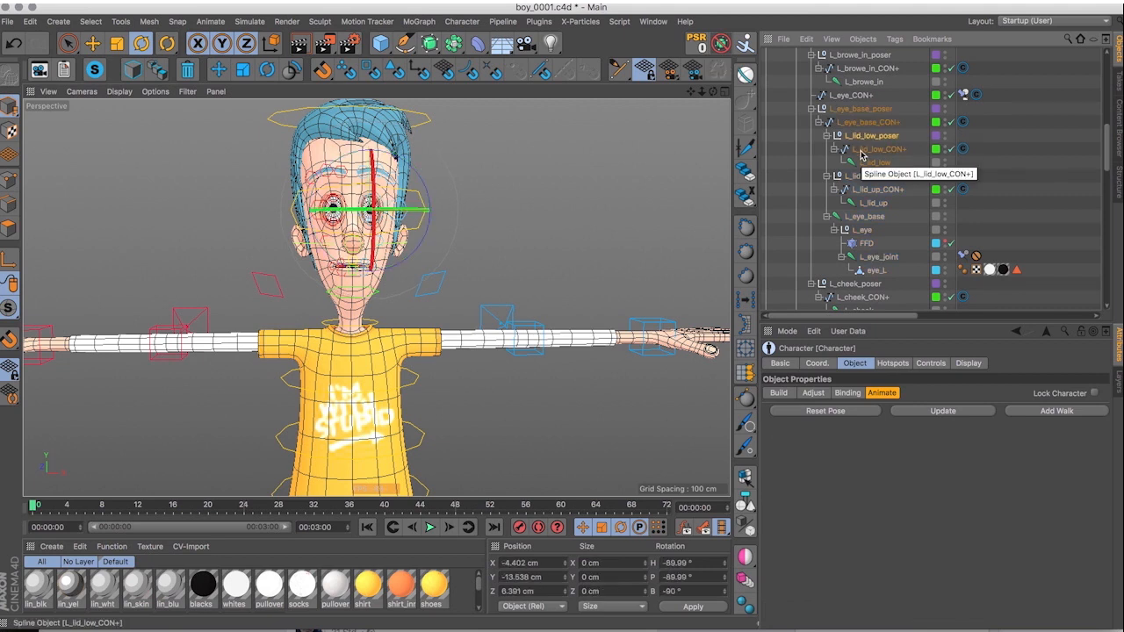
click(865, 244)
click(869, 272)
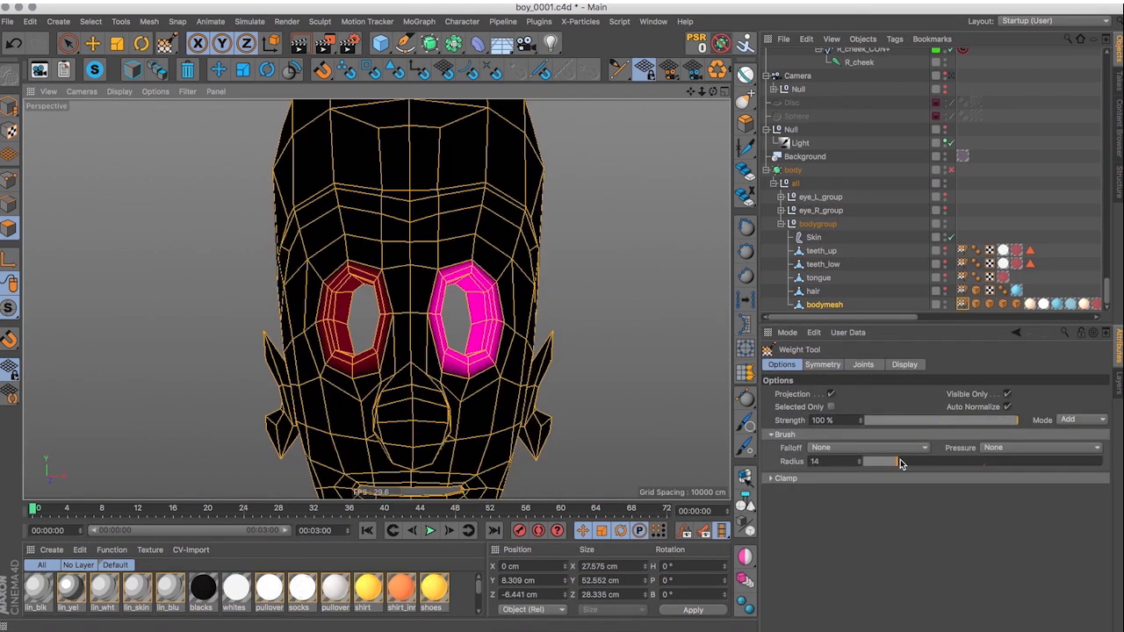
Refine bodymesh's weights around the eye sockets in Add mode, with brush radius 9 and strength reduced to 10%.
click(863, 364)
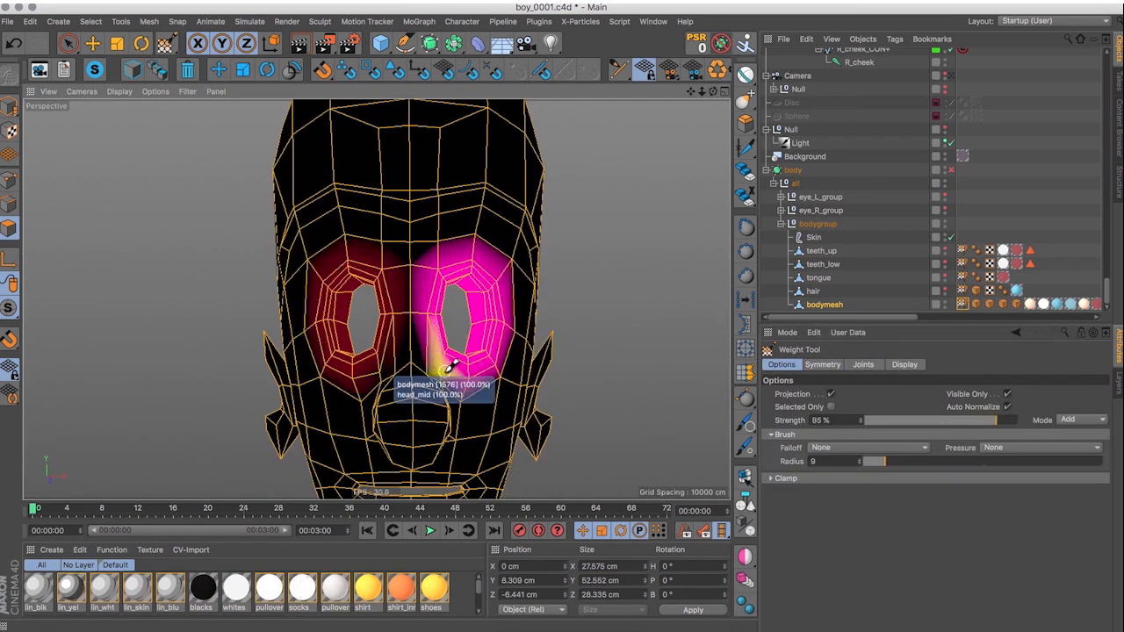
click(924, 421)
drag(492, 264, 433, 369)
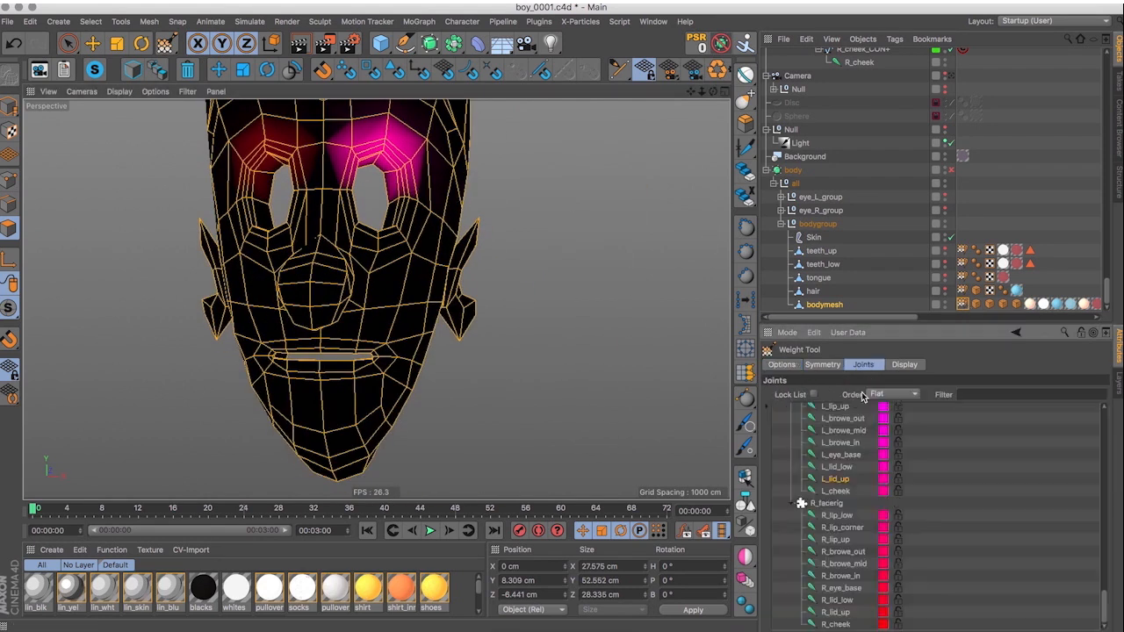
Paint bodymesh's weights around the left mouth corner and cheek in Add mode with radius 18, at 100%, 50% and 11% strength.
scroll(858, 504, up, 5)
scroll(846, 208, up, 15)
drag(861, 249, 817, 516)
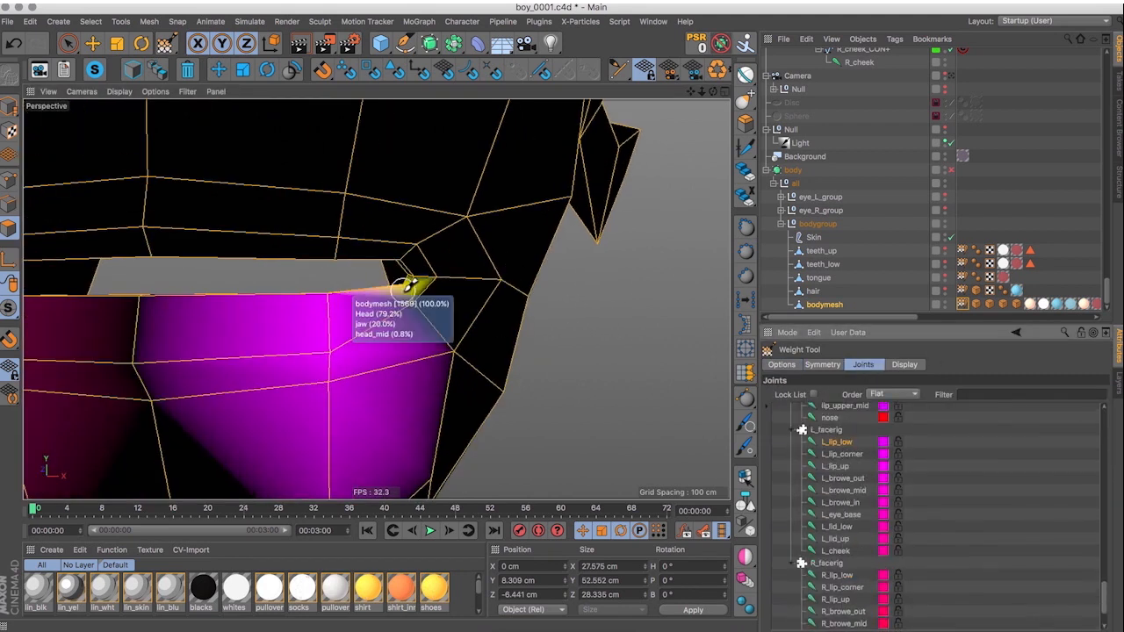
click(782, 364)
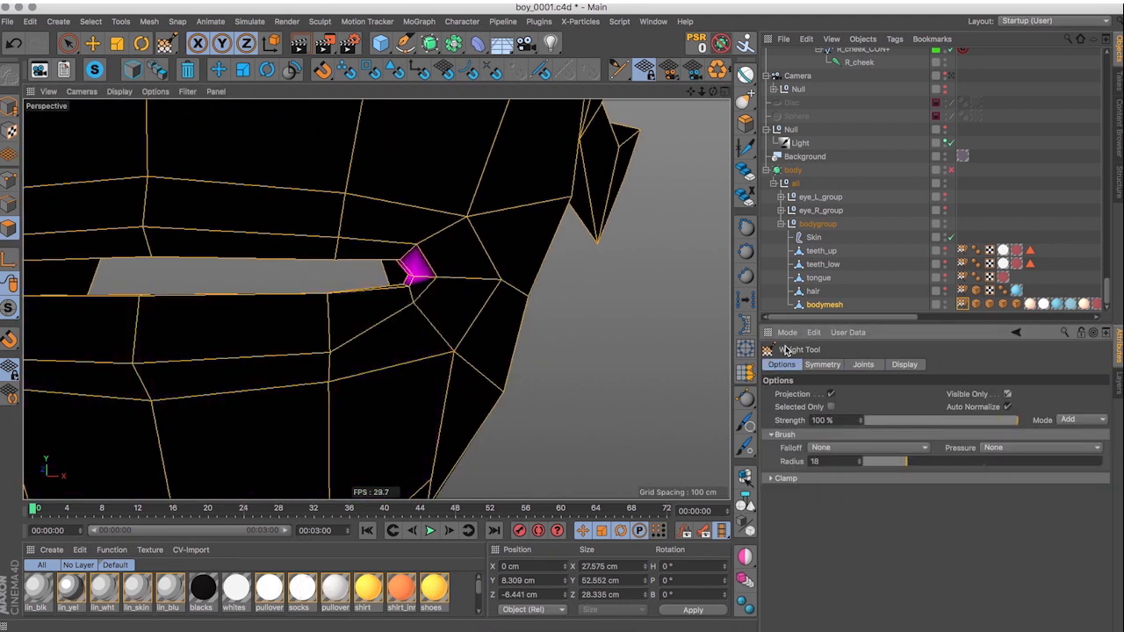
drag(1000, 420, 922, 425)
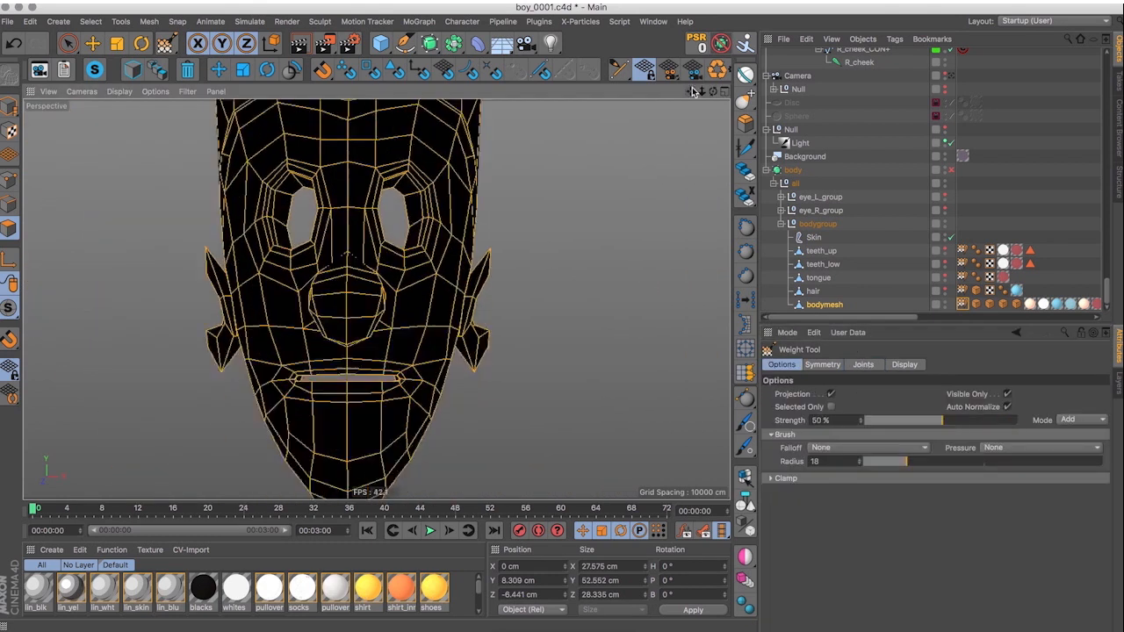
drag(1009, 420, 924, 422)
drag(874, 425, 869, 425)
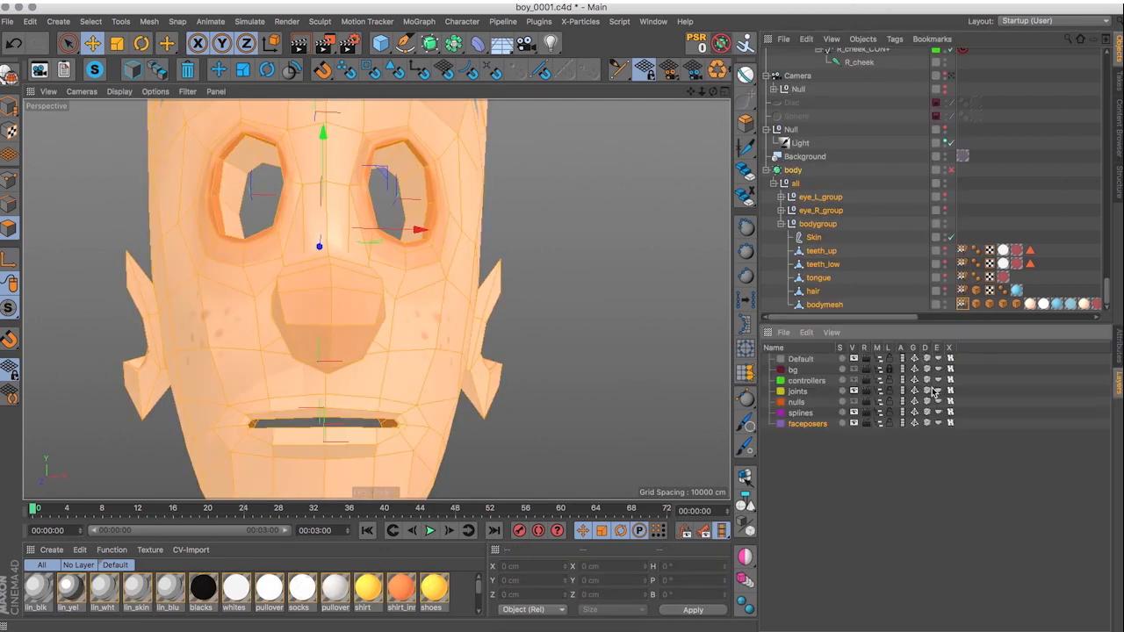
Put the body object and its children on a new layer named geom.
right_click(793, 170)
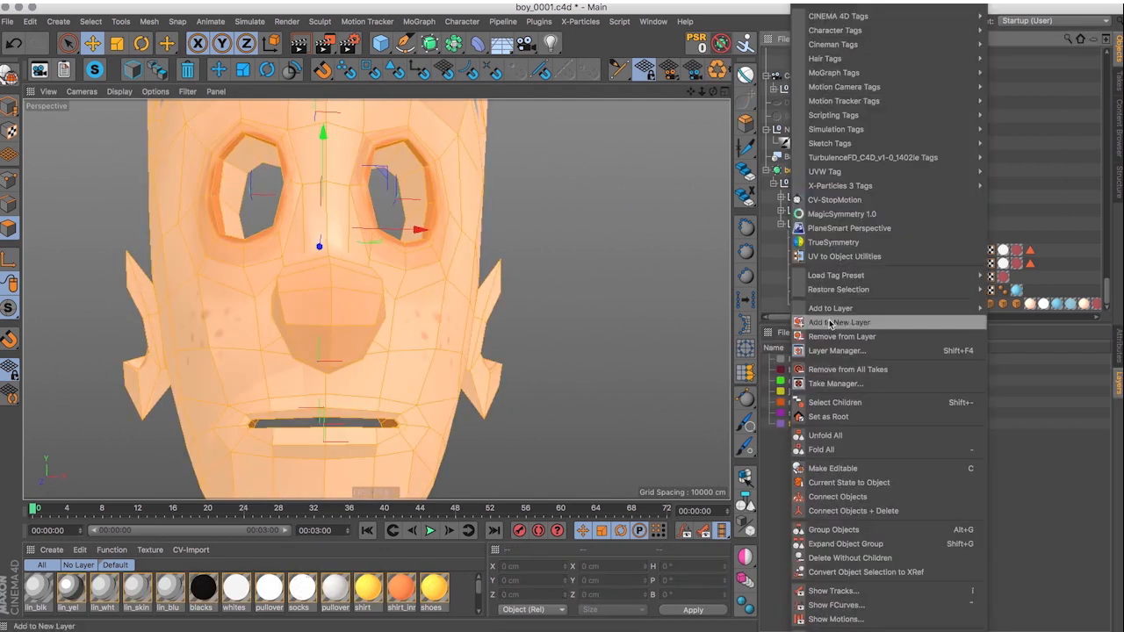
click(828, 322)
double_click(798, 435)
text(geom)
key(Return)
Lock the geom layer, make the controllers layer visible, and turn on subdivision for body.
click(888, 435)
click(854, 381)
alt+drag(376, 300, 329, 327)
click(361, 202)
click(951, 171)
Test the left eyebrow controllers by moving them, undoing each move.
drag(415, 169, 372, 243)
key(super+z)
click(420, 195)
drag(465, 239, 472, 187)
key(super+z)
click(479, 230)
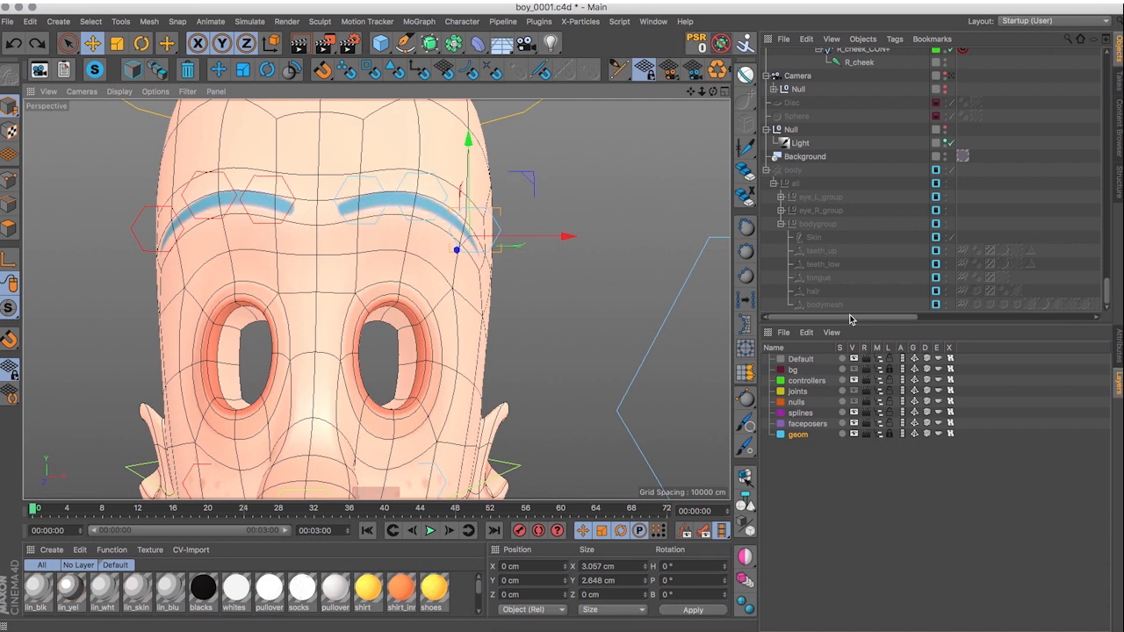
Test-move other face controllers to check how the mesh deforms, undoing the last move.
alt+middle_drag(378, 421, 445, 197)
click(375, 304)
drag(440, 257, 447, 206)
click(438, 322)
mouse_move(378, 255)
alt+mouse_down()
mouse_move(462, 229)
mouse_move(374, 254)
alt+mouse_up()
click(382, 367)
drag(435, 271, 446, 283)
key(super+z)
Lower the jaw controller by 10 cm to open the mouth, with the geom layer unlocked and body subdivision off.
click(322, 410)
drag(386, 369, 388, 492)
mouse_move(403, 346)
alt+mouse_down()
mouse_move(587, 336)
mouse_move(396, 338)
alt+mouse_up()
click(890, 435)
click(951, 170)
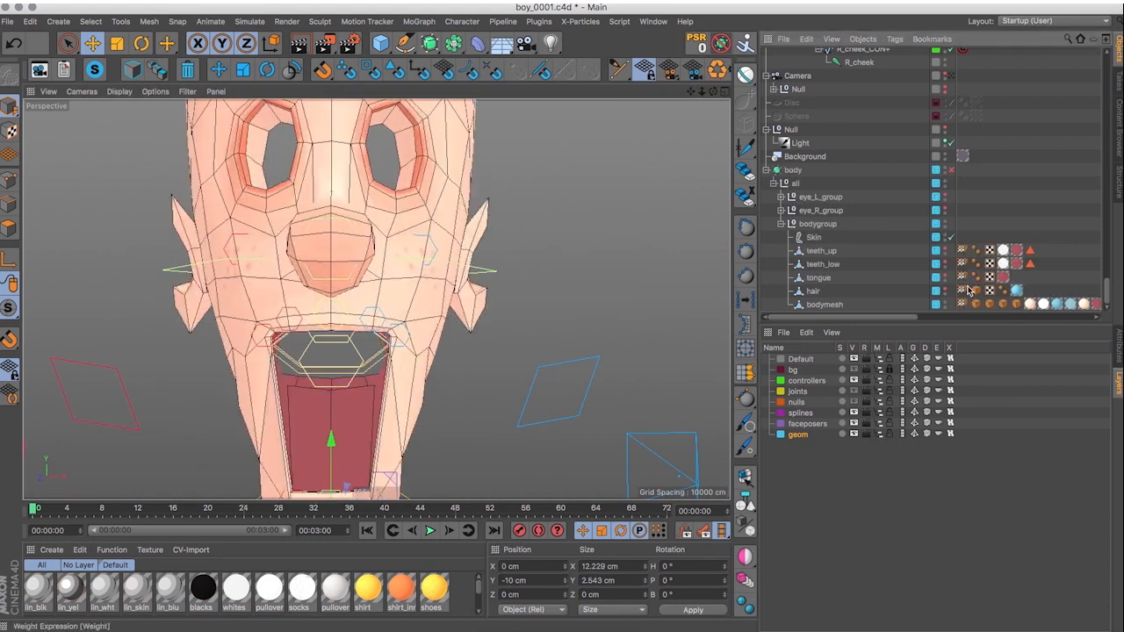
Refine bodymesh's weights for the mouth joints while the mouth is open.
double_click(964, 305)
click(839, 463)
click(782, 365)
drag(297, 345, 373, 344)
click(863, 365)
click(837, 536)
mouse_move(492, 386)
alt+mouse_down()
mouse_move(278, 401)
mouse_move(492, 395)
alt+mouse_up()
With the geom layer locked, test-move the face controllers and undo the last move.
click(92, 43)
click(357, 482)
click(642, 145)
click(405, 262)
click(1118, 382)
click(890, 435)
click(449, 195)
mouse_move(412, 264)
alt+mouse_down()
mouse_move(562, 264)
mouse_move(422, 259)
alt+mouse_up()
drag(463, 189, 465, 123)
key(super+z)
Blend bodymesh's weights around the left lip corner in Add mode with radius 18, starting at 19% strength and reducing it.
click(890, 435)
double_click(963, 305)
scroll(421, 281, up, 5)
click(781, 365)
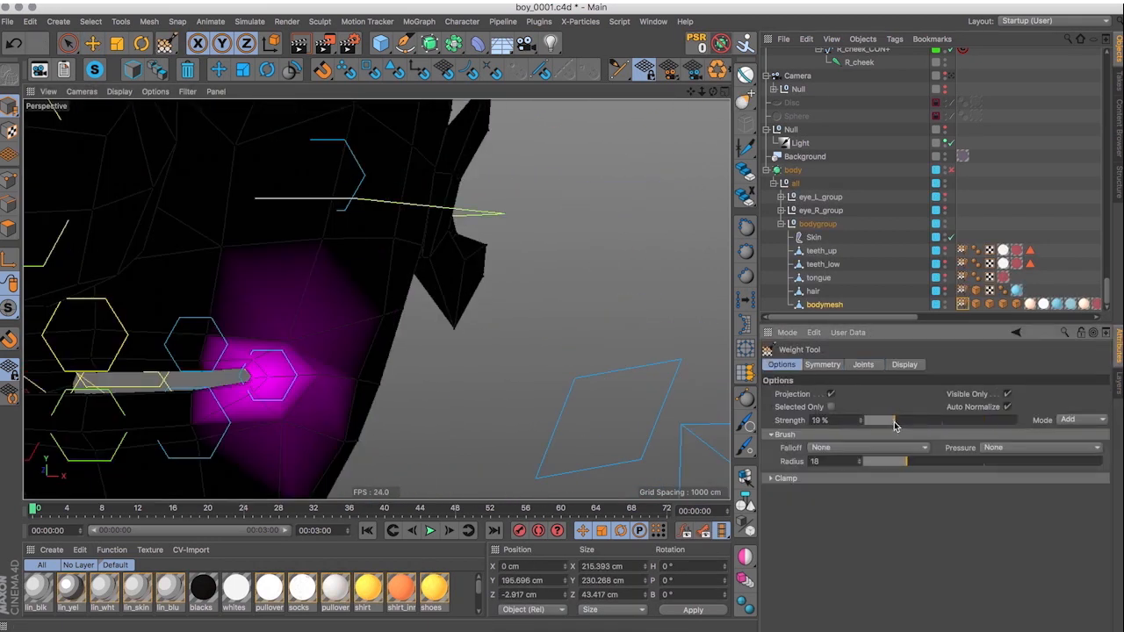
drag(263, 307, 281, 377)
drag(896, 423, 880, 421)
mouse_move(343, 237)
mouse_down()
mouse_move(351, 351)
mouse_move(429, 332)
mouse_up()
Lock the geom layer and test-move a face controller, undoing the move.
click(1118, 382)
click(889, 435)
click(92, 43)
click(259, 343)
scroll(421, 281, down, 5)
drag(441, 264, 459, 214)
key(super+z)
Select the L_lid_up_CON+ controller and turn off subdivision for body.
scroll(865, 241, up, 10)
scroll(864, 242, up, 3)
click(870, 113)
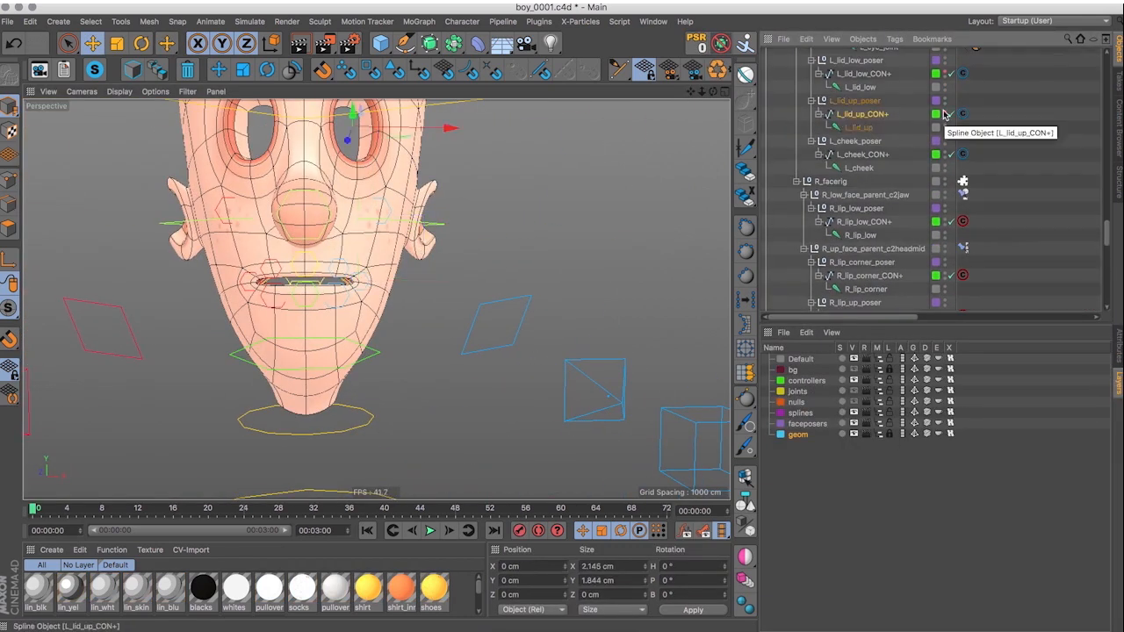
alt+middle_drag(439, 207, 444, 274)
scroll(870, 186, down, 8)
scroll(865, 211, down, 15)
click(951, 170)
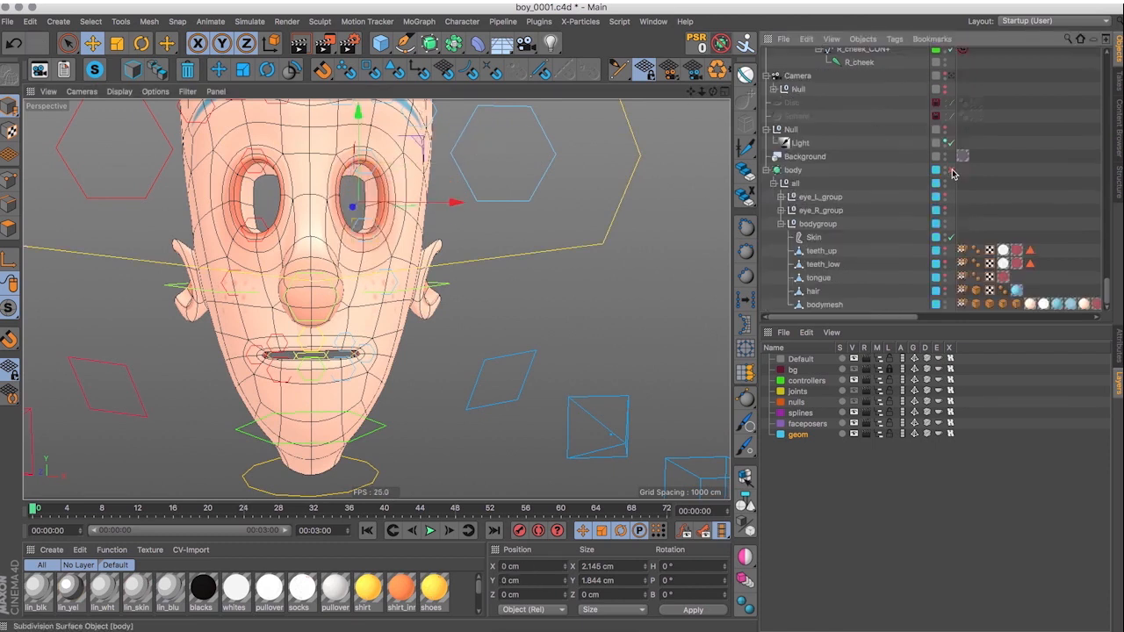
Refine bodymesh's joint weights around the left eye and brow with the Weight Tool.
click(890, 434)
double_click(962, 305)
click(863, 365)
click(843, 535)
alt+middle_drag(567, 146, 605, 313)
click(782, 364)
click(863, 364)
click(840, 575)
click(843, 420)
With body subdivision on and the geom layer locked, test-move the left eyebrow controllers, undoing the moves.
click(92, 43)
click(952, 170)
click(1119, 382)
click(890, 435)
click(459, 290)
drag(388, 264, 413, 325)
key(super+z)
click(474, 256)
drag(523, 274, 514, 362)
alt+drag(465, 303, 457, 275)
key(super+z)
Show the hair mesh, turn off body subdivision, and paint one joint's weights over the entire hair with symmetry disabled.
click(890, 435)
click(945, 290)
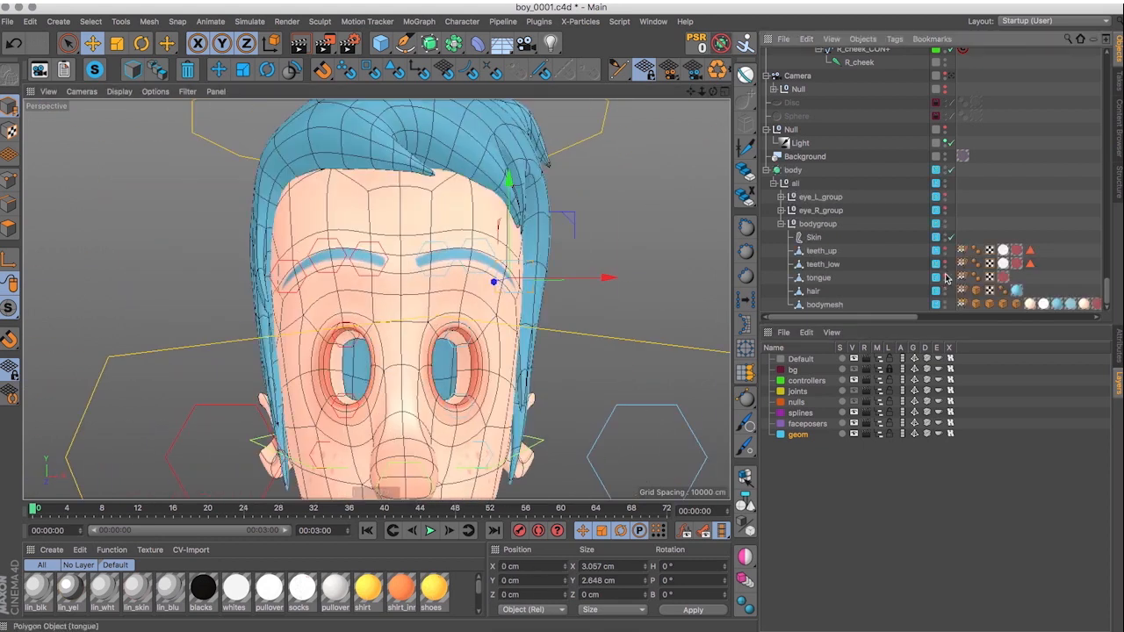
double_click(963, 291)
click(951, 170)
scroll(393, 265, down, 8)
click(841, 477)
click(823, 365)
drag(314, 230, 340, 351)
drag(461, 263, 434, 346)
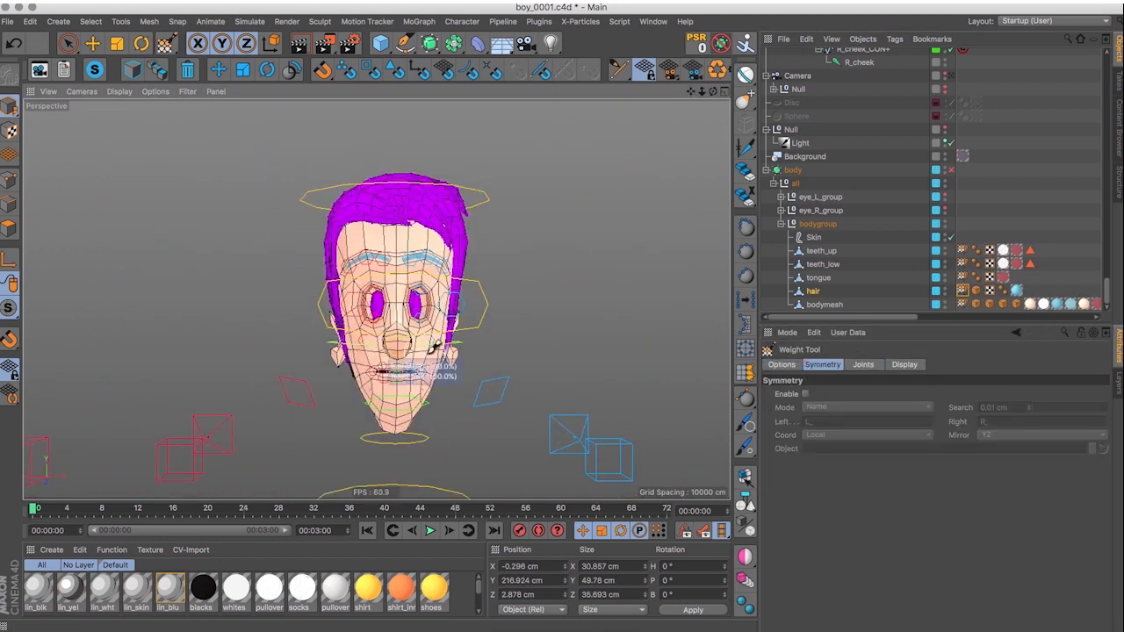
alt+drag(507, 319, 288, 219)
Choose another joint and refine the weights along the lower sides of the hair.
click(863, 364)
scroll(835, 492, up, 5)
click(831, 479)
click(781, 365)
drag(478, 378, 414, 389)
alt+drag(303, 365, 411, 327)
Test how the hair and face follow the controllers by moving them with body subdivision temporarily on.
key(e)
click(493, 343)
click(951, 170)
drag(465, 298, 465, 254)
alt+drag(439, 299, 537, 313)
click(951, 170)
Open bodymesh's weights again and repaint the joint influence across the face.
double_click(962, 305)
click(864, 364)
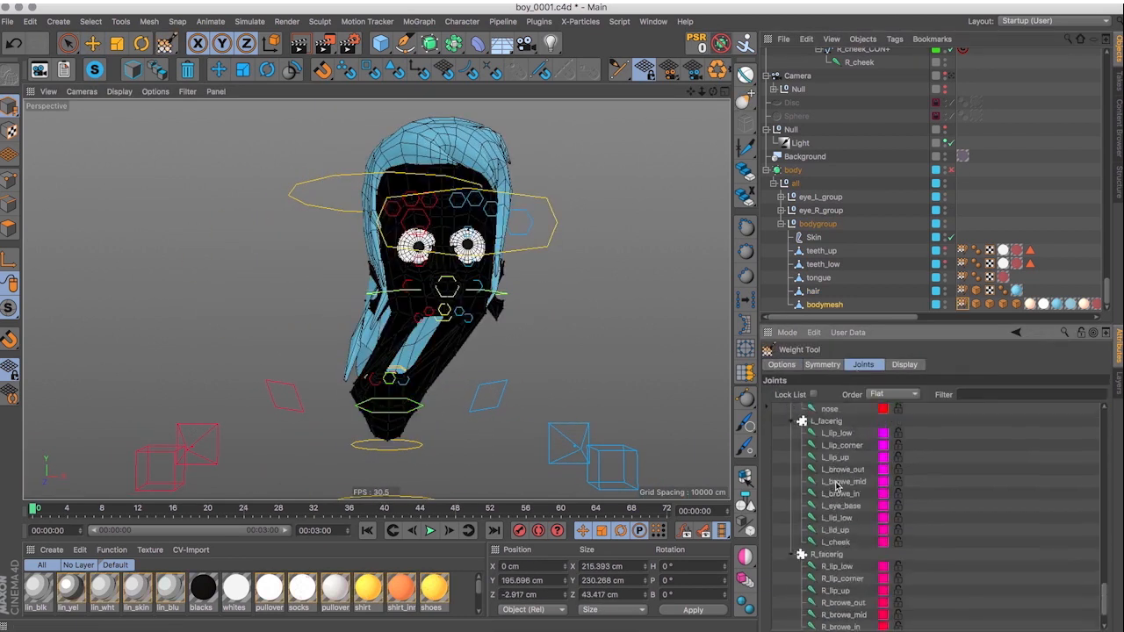
click(838, 485)
click(782, 364)
scroll(419, 279, up, 5)
alt+middle_drag(396, 386, 387, 254)
click(823, 365)
alt+drag(255, 316, 395, 264)
click(782, 364)
scroll(422, 264, down, 5)
Turn body subdivision back on, check the face in the viewport, and clear the selection.
click(951, 170)
key(e)
alt+middle_drag(565, 102, 466, 233)
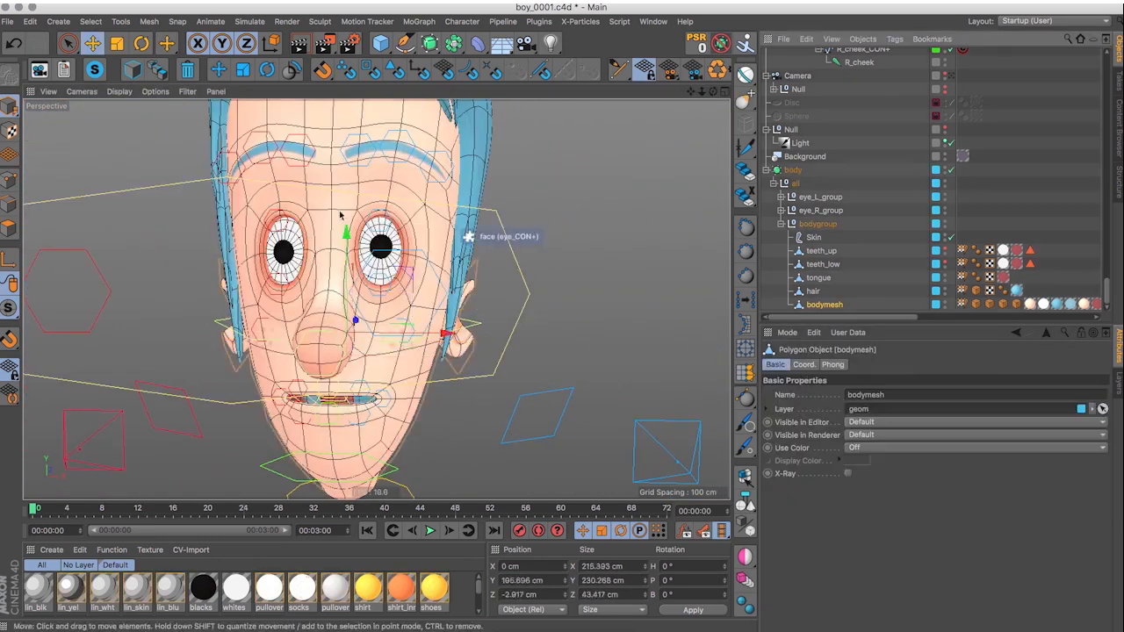
click(590, 188)
scroll(589, 188, down, 10)
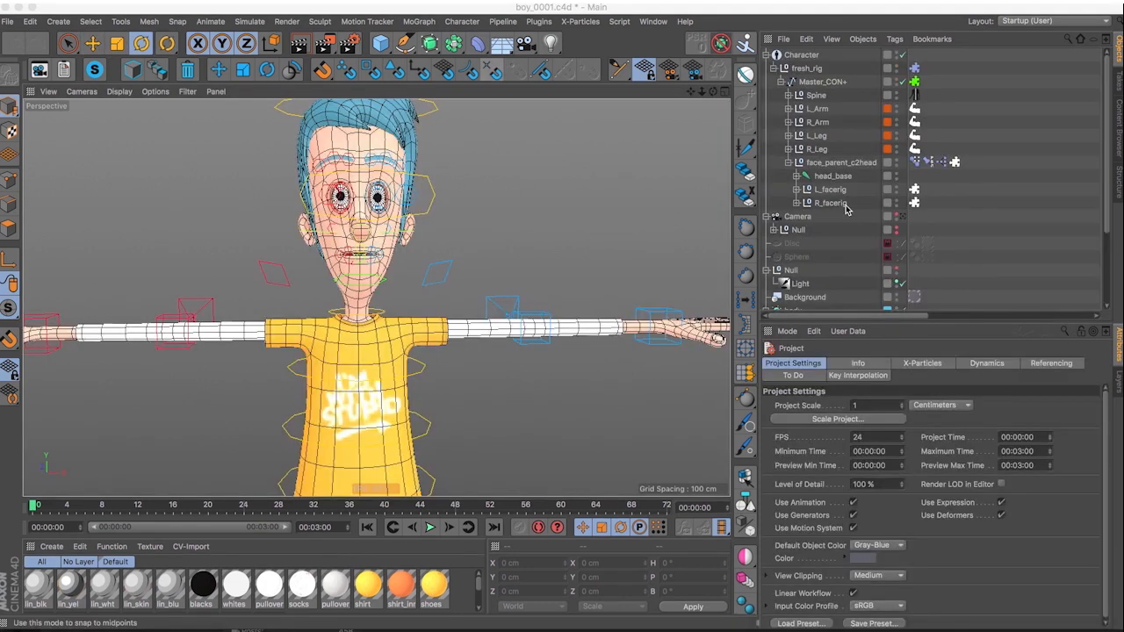
Switch the face morphs Pose Morph tag on face_parent_c2head to Edit mode and set its inclusion mode to Exclude.
click(825, 165)
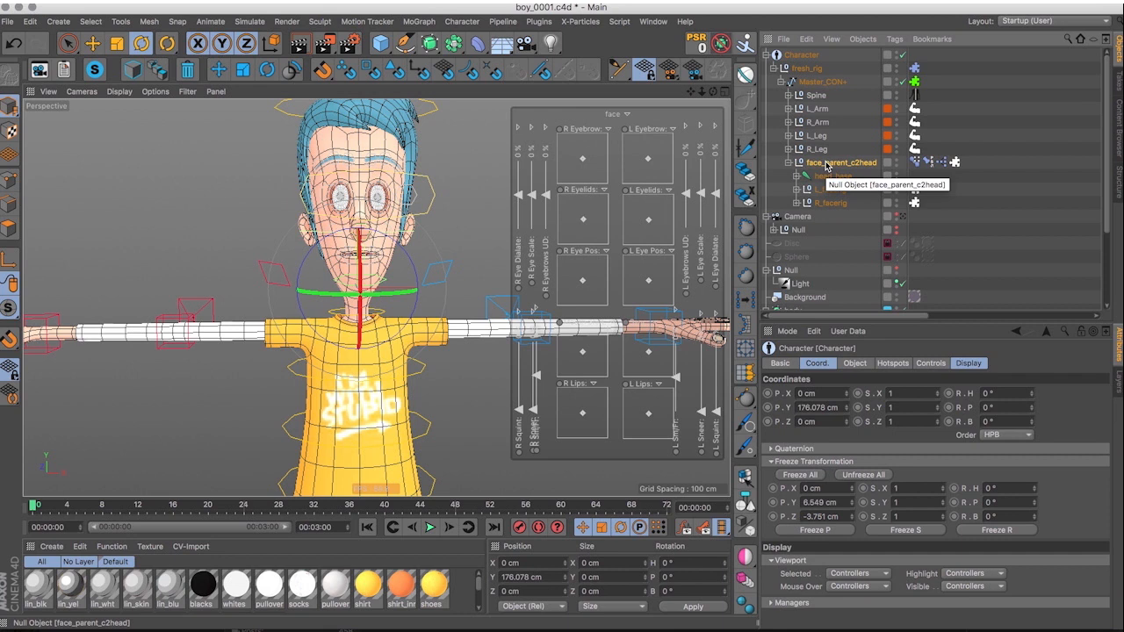
click(916, 162)
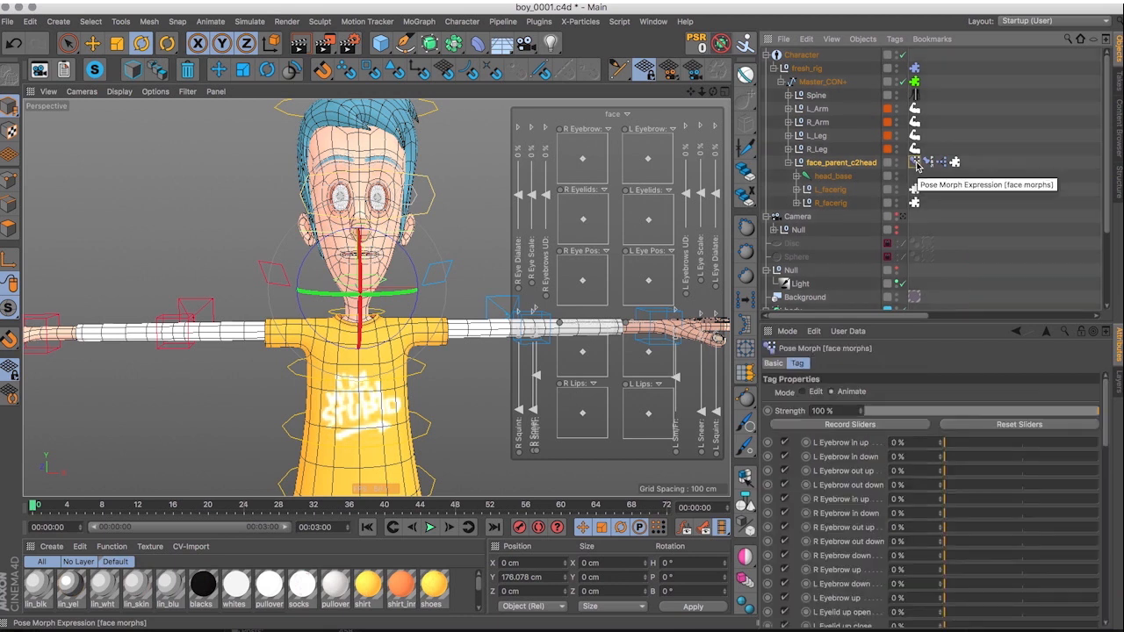
click(805, 392)
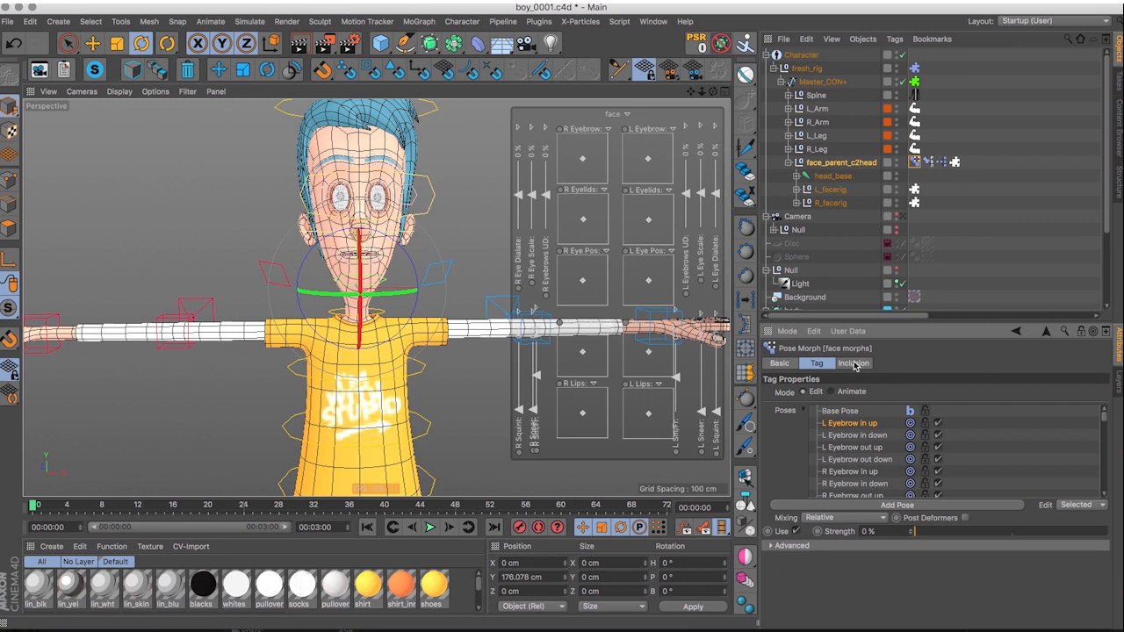
click(854, 363)
click(835, 406)
click(835, 423)
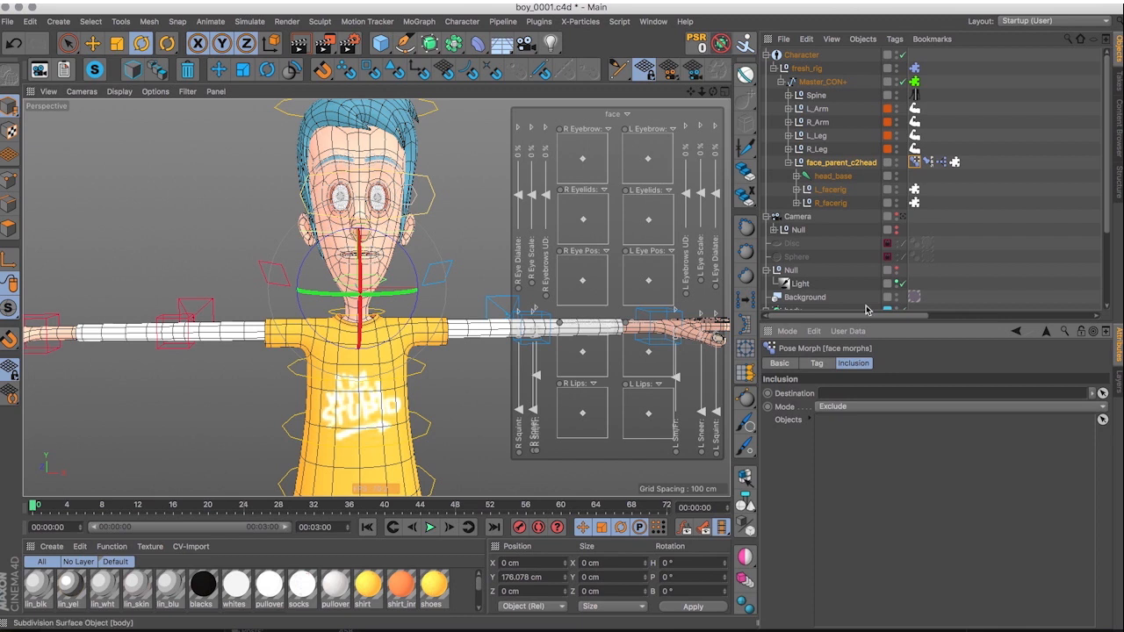
Expand the head_base, L_facerig and R_facerig hierarchies and clear the object selection.
click(797, 175)
scroll(799, 179, down, 5)
click(798, 172)
scroll(799, 178, down, 10)
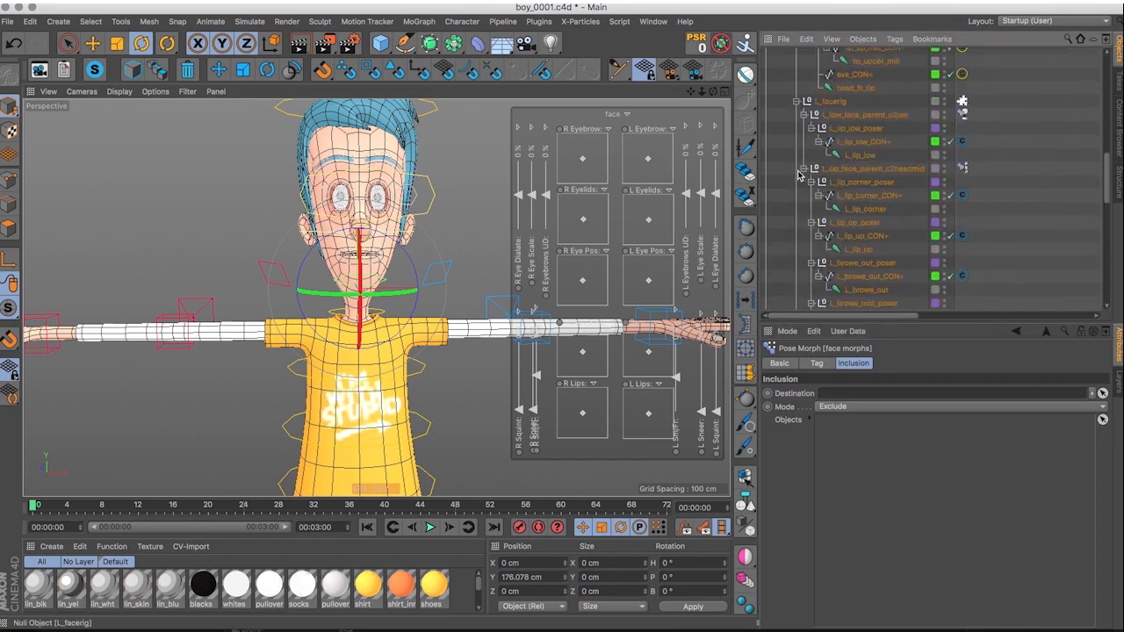
click(798, 238)
scroll(820, 235, down, 6)
scroll(819, 235, up, 15)
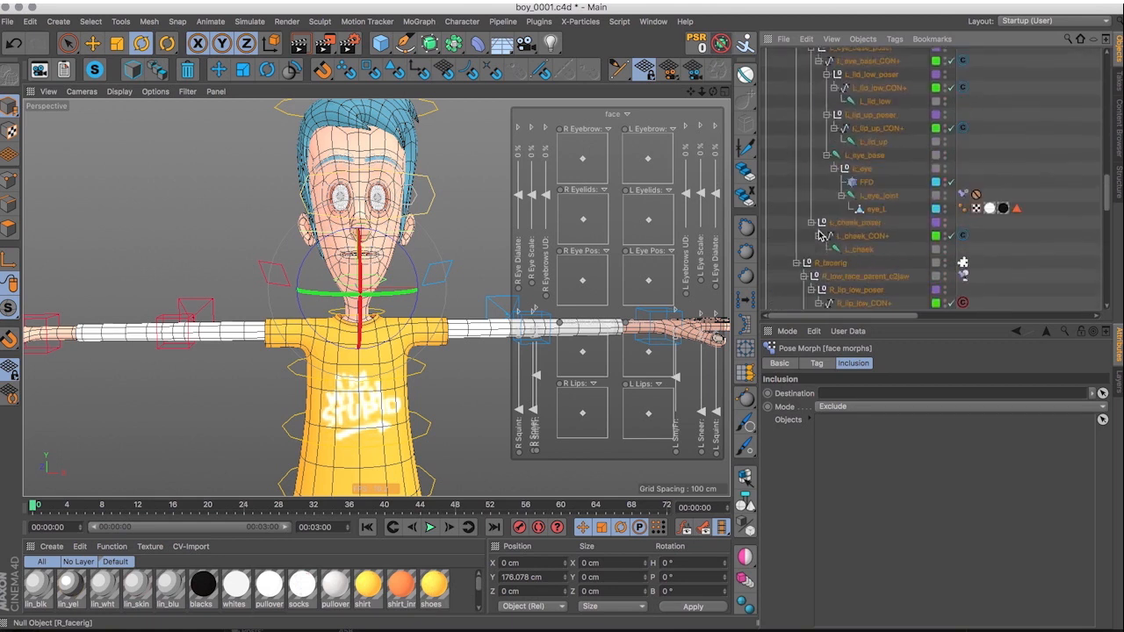
click(1018, 190)
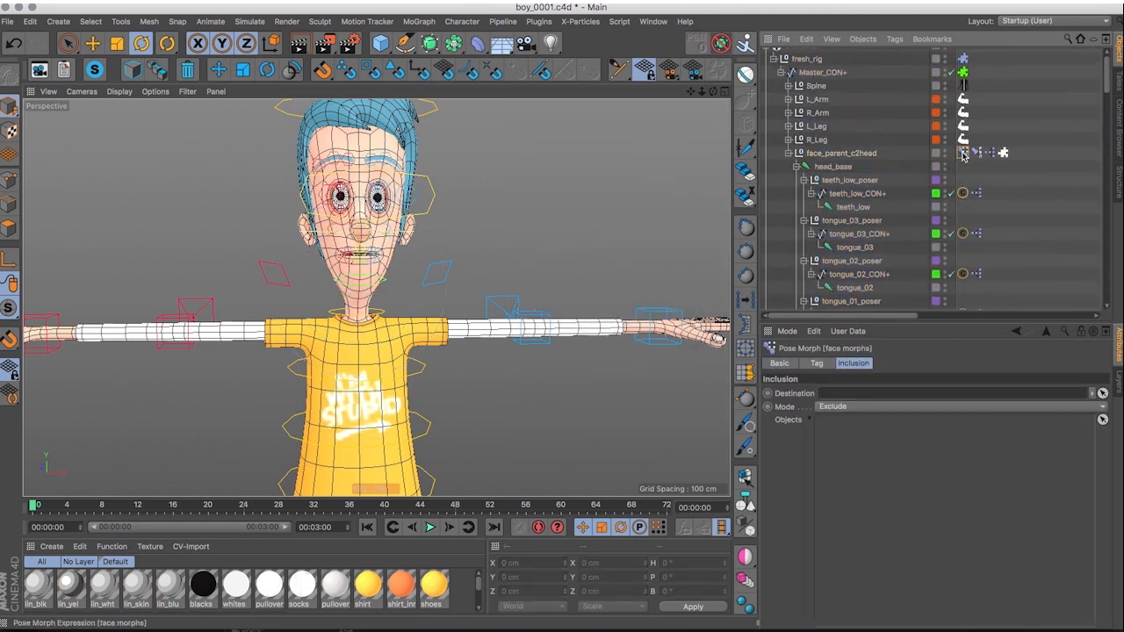
Add face_parent_c2head, head_base, and the teeth_low, tongue_03 and tongue_02 joints with their CON+ controllers to the face morphs exclusion list.
click(1103, 418)
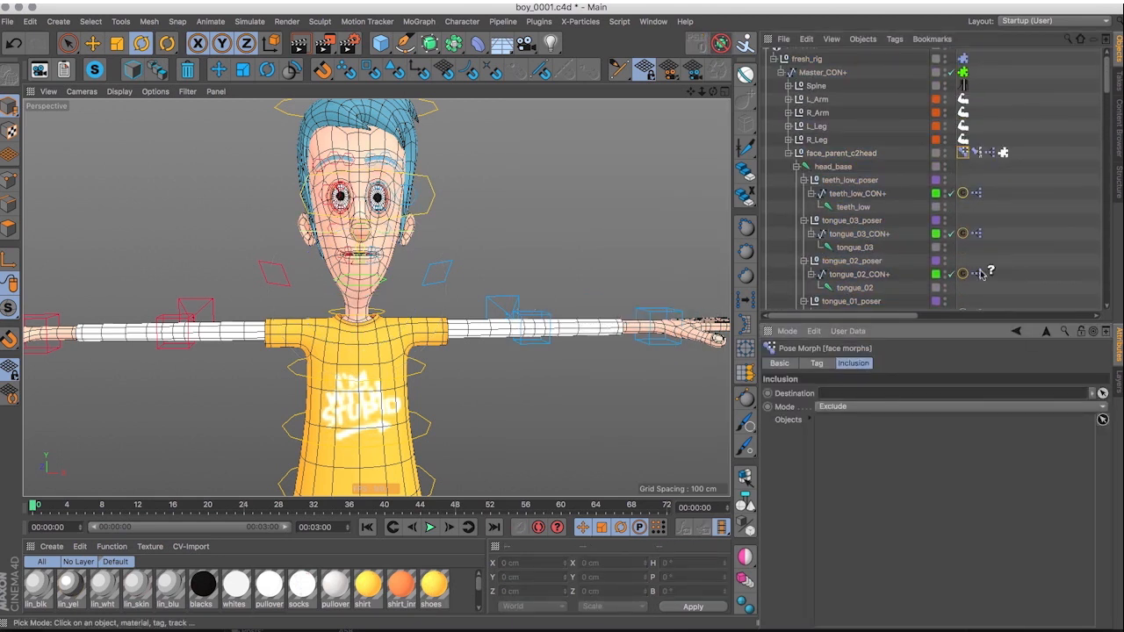
click(847, 156)
click(838, 166)
click(841, 194)
click(843, 207)
click(845, 233)
click(845, 248)
click(844, 274)
click(845, 287)
Add the tongue_01, jaw and lip_low_mid joints with their CON+ controllers to the face morphs exclusion list.
scroll(843, 286, down, 5)
click(852, 136)
click(848, 151)
click(845, 177)
click(845, 189)
click(858, 216)
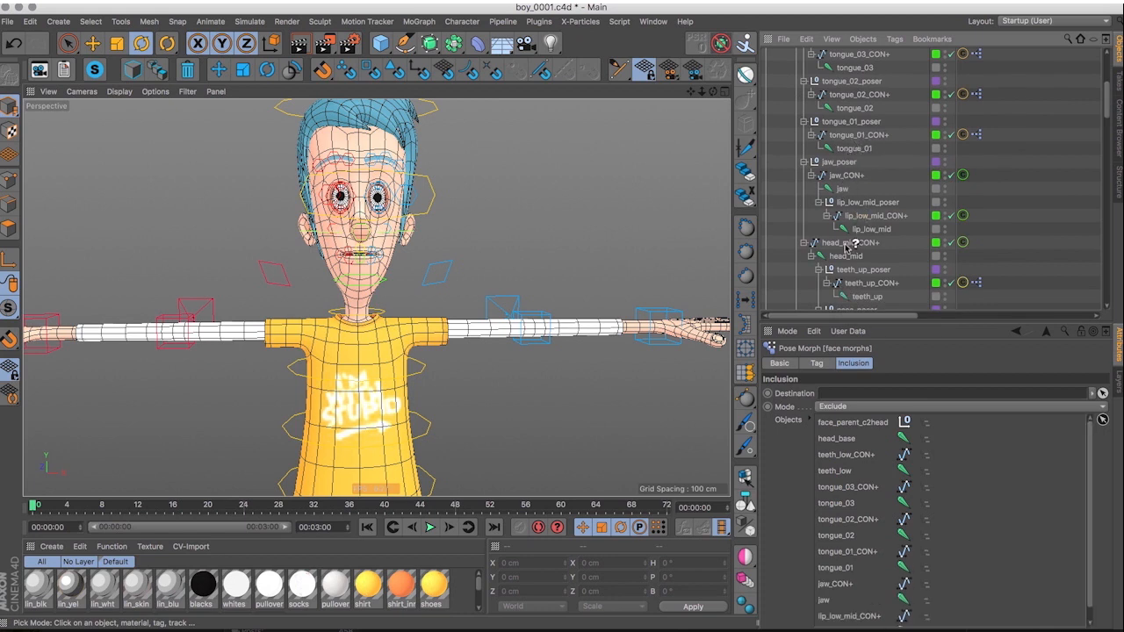
Exclude head_mid_CON+, head_mid, and the teeth_up and nose joints with their CON+ controllers from the face morphs.
click(847, 245)
click(845, 257)
click(858, 285)
click(859, 299)
scroll(894, 271, down, 5)
click(847, 145)
click(856, 158)
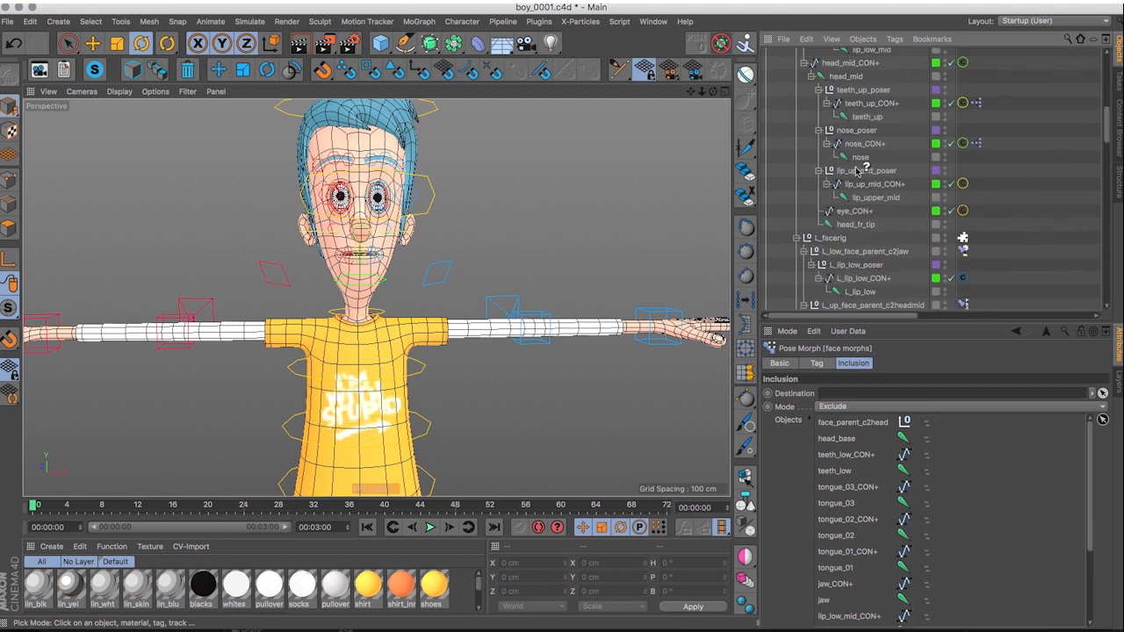
Exclude L_facerig, its face parents, and the left lip, brow, lid, eye and cheek controllers and joints, leaving out the posers.
click(835, 239)
click(845, 255)
scroll(884, 274, down, 5)
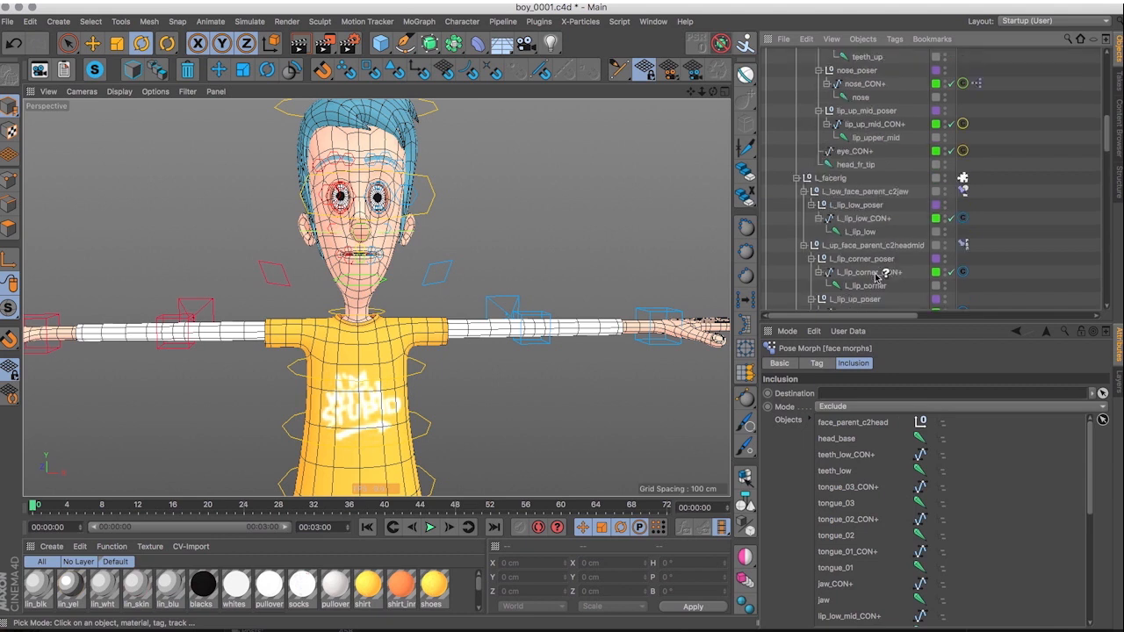
click(849, 128)
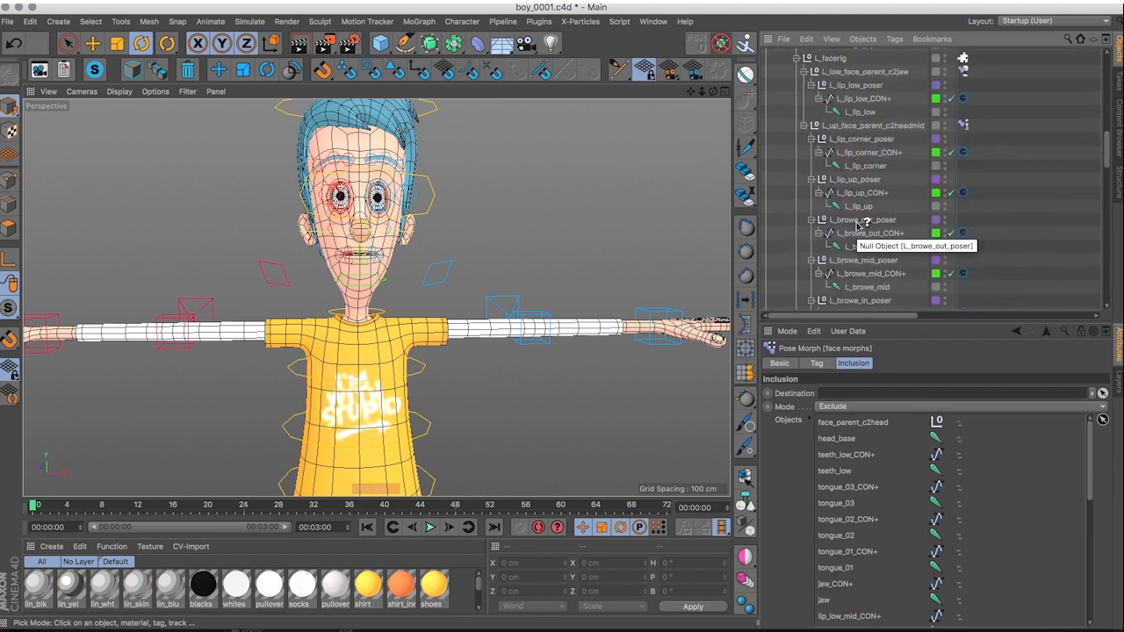
scroll(853, 289, down, 6)
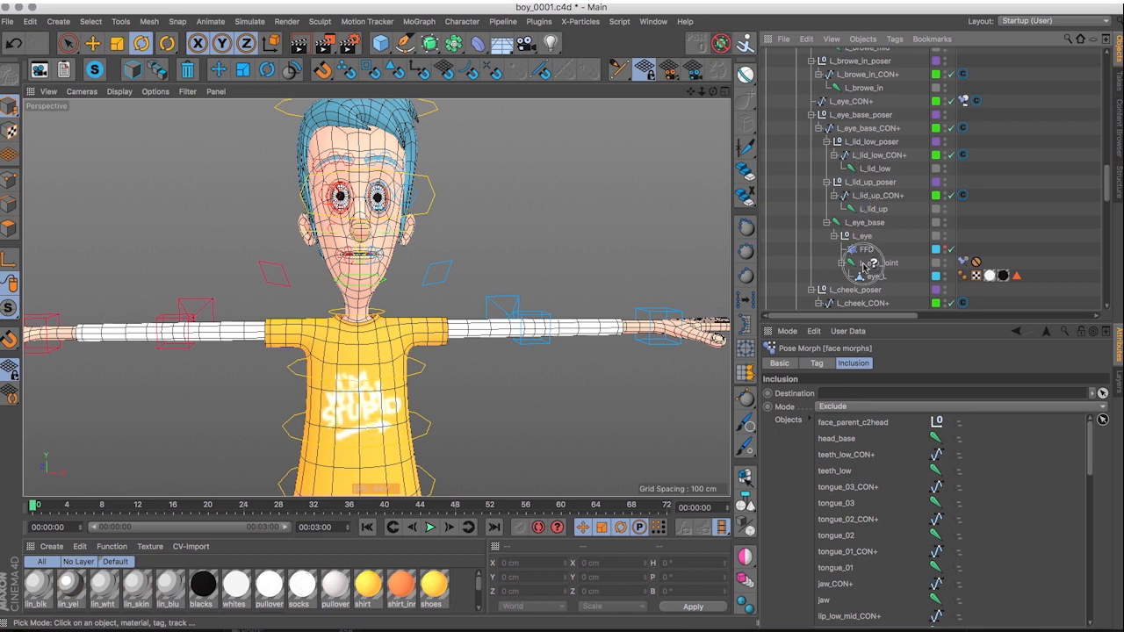
scroll(884, 294, down, 4)
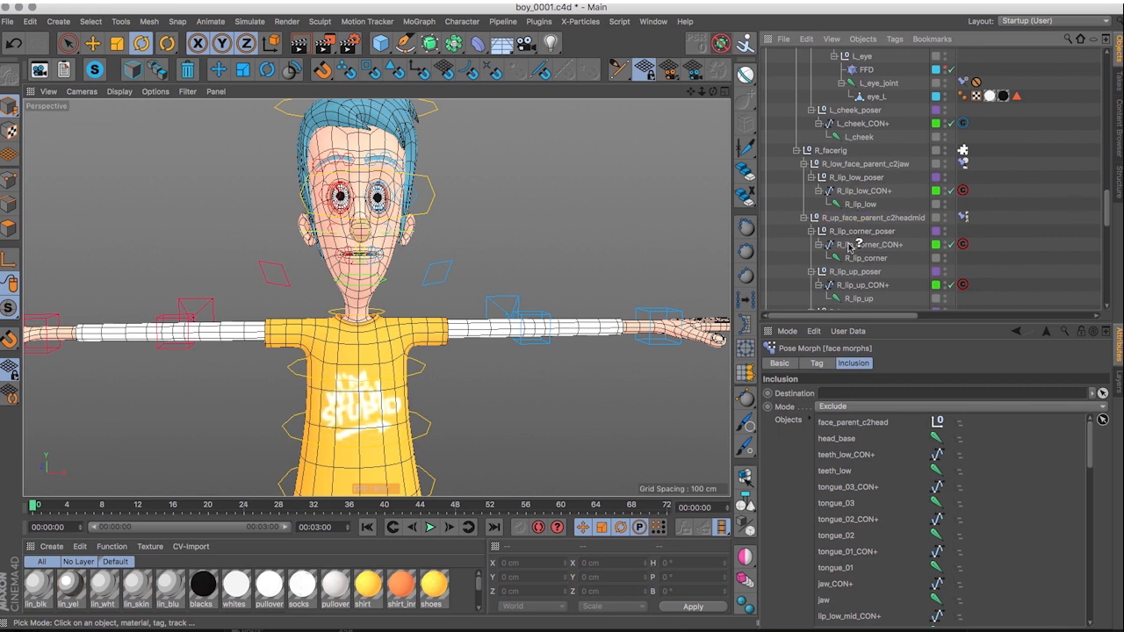
Exclude R_facerig, its face parents, and the right-side face controllers and joints, leaving out the posers, and review the exclusion list.
scroll(896, 240, down, 5)
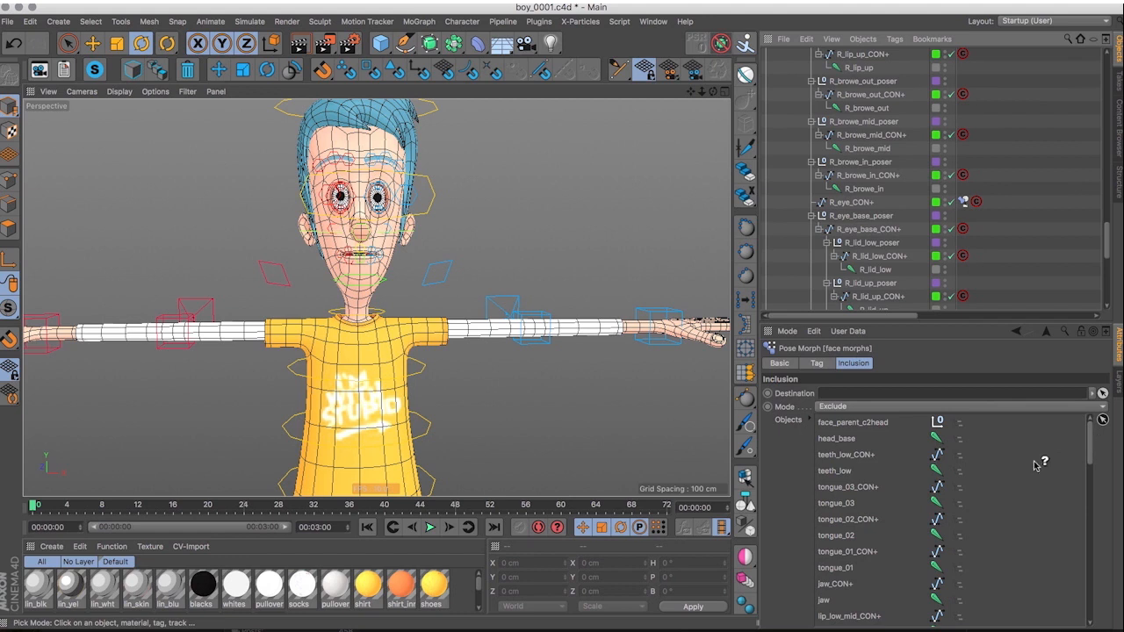
scroll(1039, 464, down, 10)
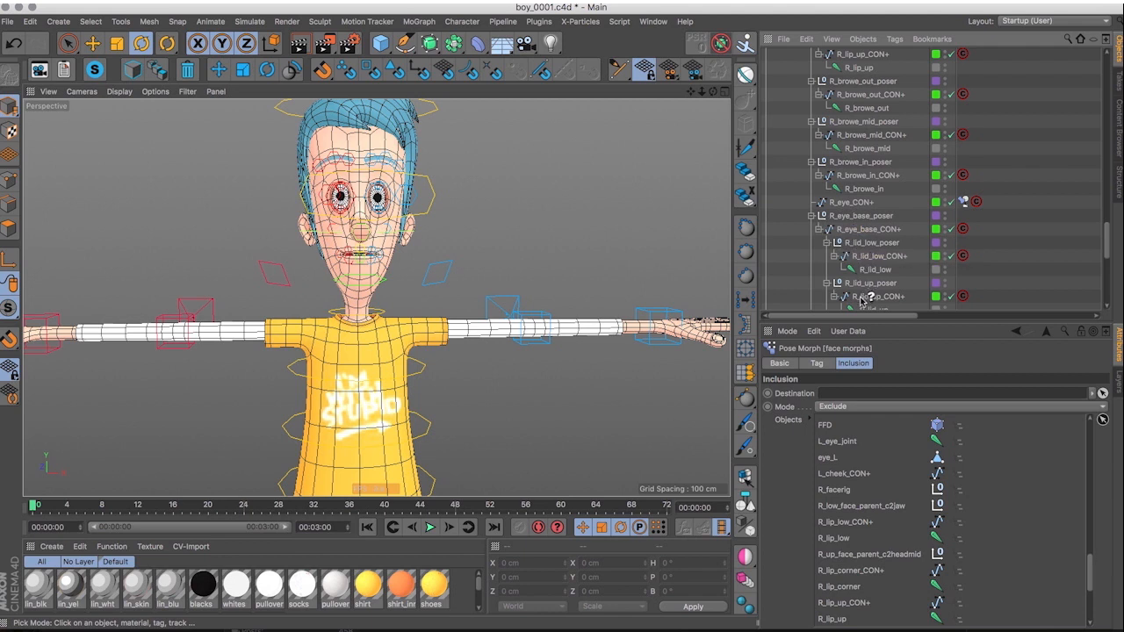
scroll(870, 303, down, 5)
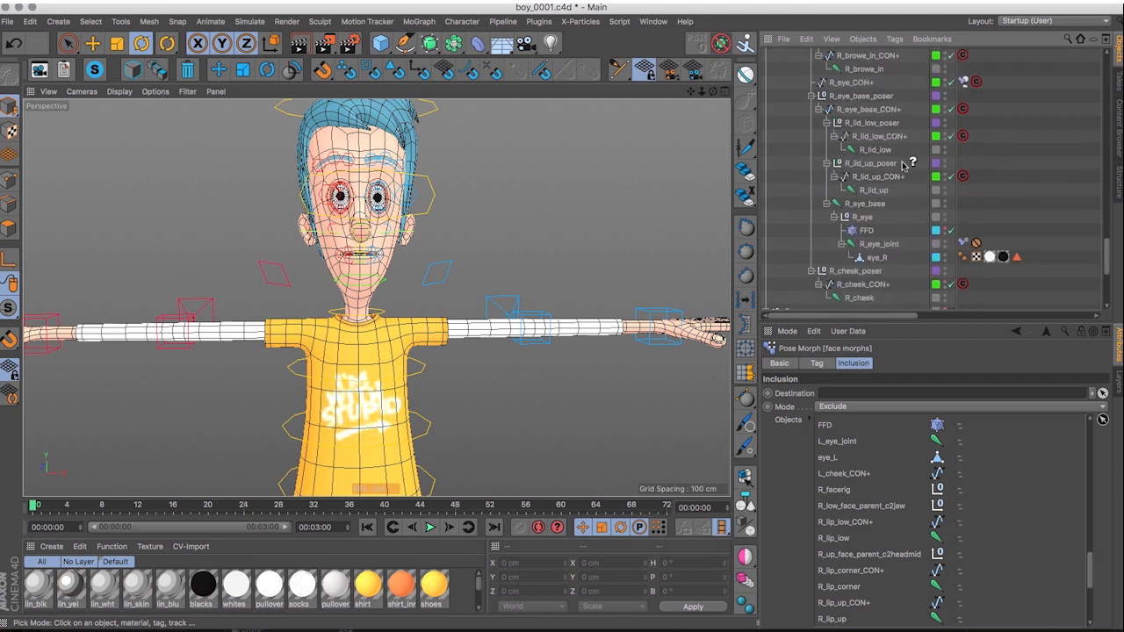
drag(872, 192, 870, 461)
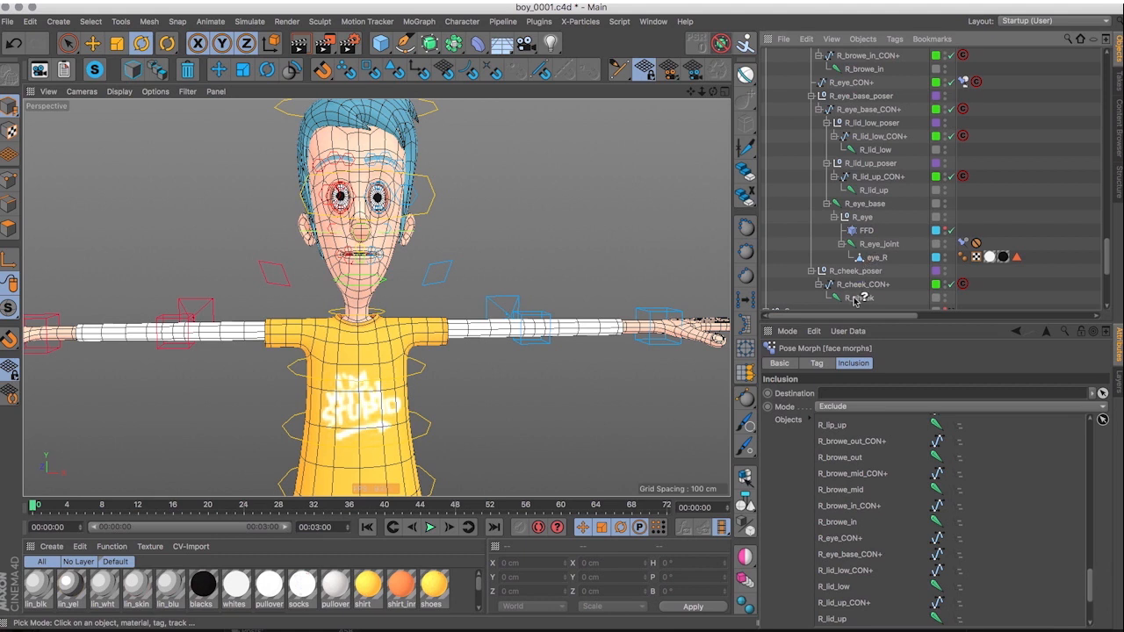
scroll(1064, 551, up, 4)
scroll(1064, 551, up, 10)
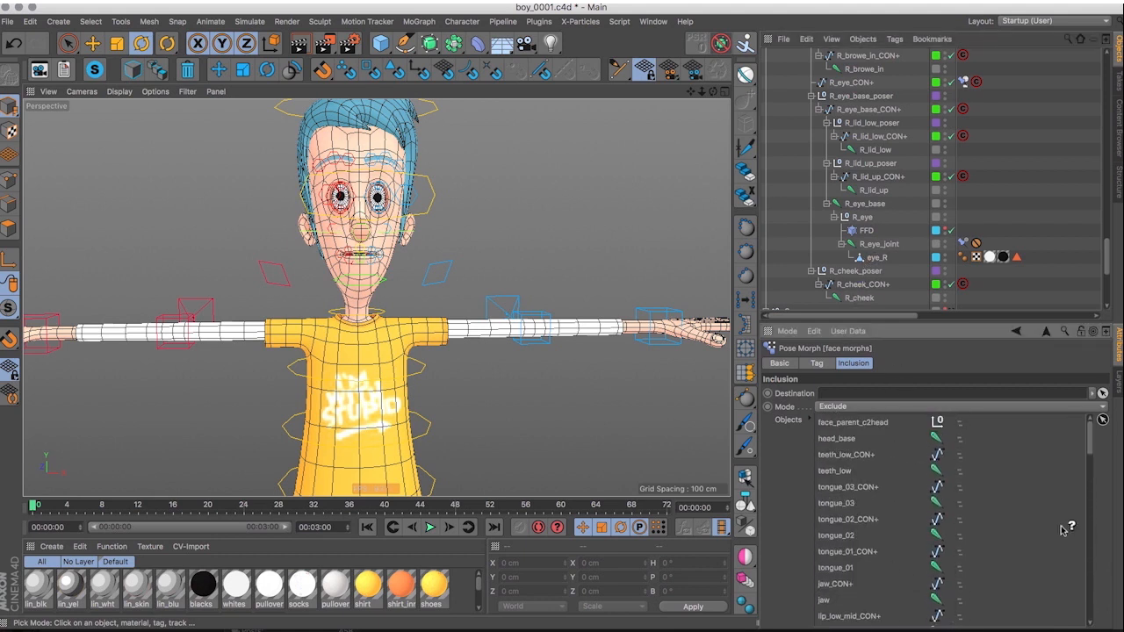
scroll(878, 204, up, 3)
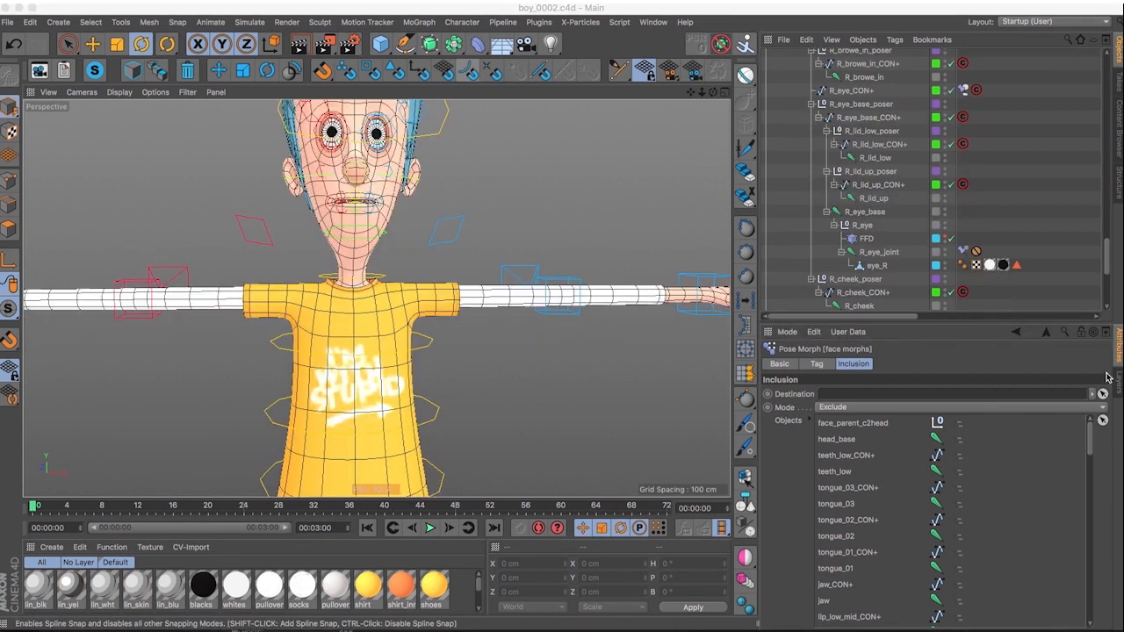
Hide the controllers layer and set the Character object's Visible display option for the viewport to Full.
click(1118, 381)
click(853, 380)
scroll(1028, 183, up, 10)
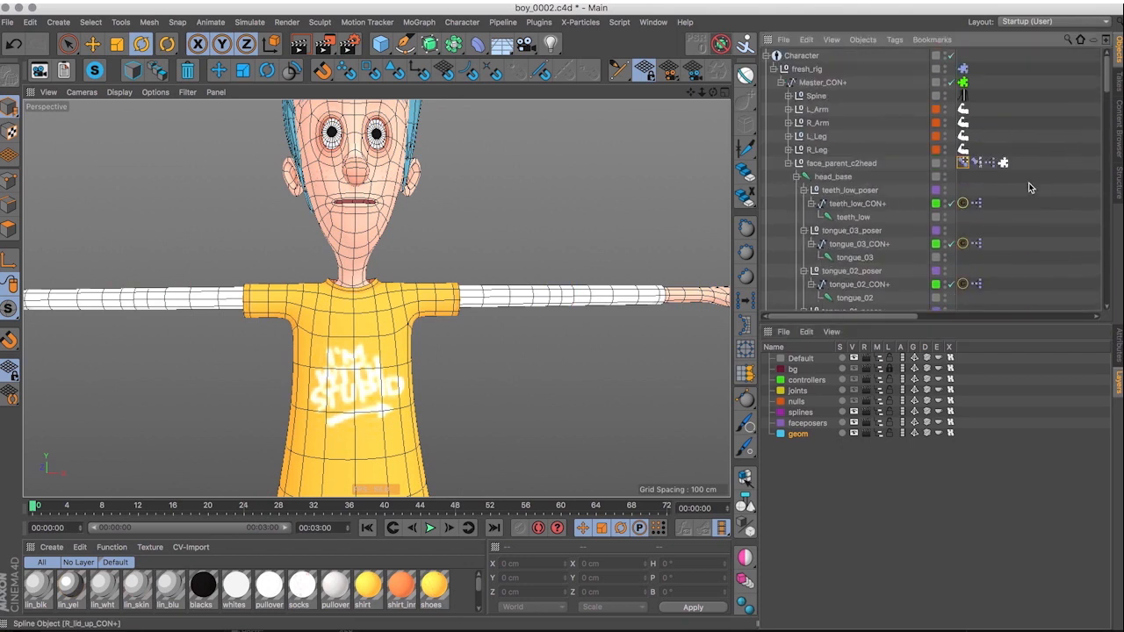
click(802, 56)
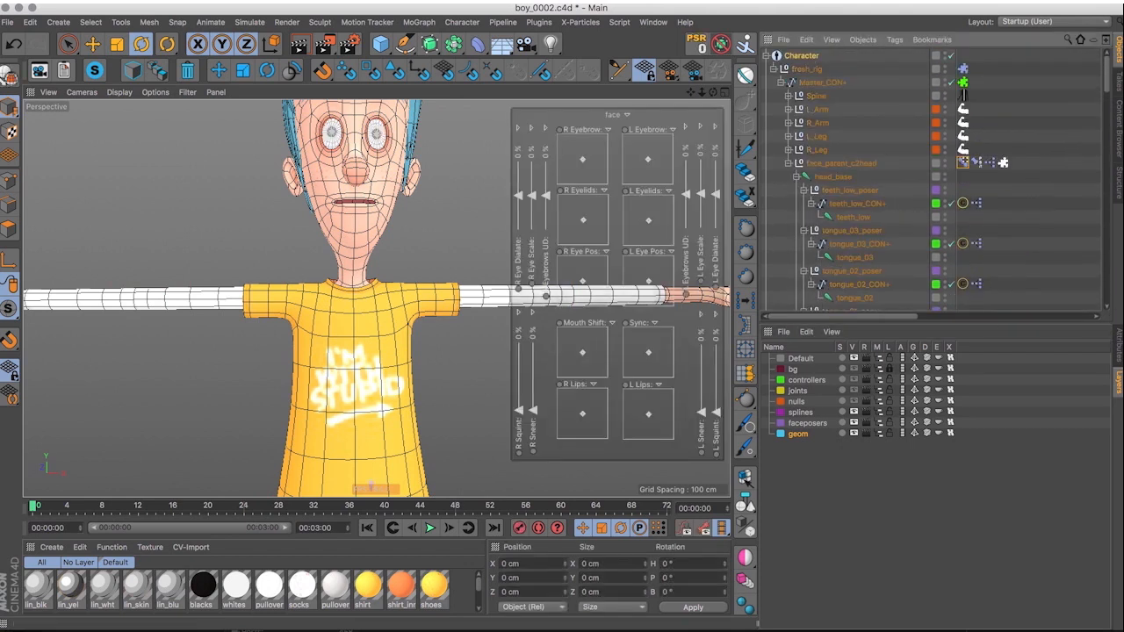
click(1119, 345)
click(966, 363)
click(963, 418)
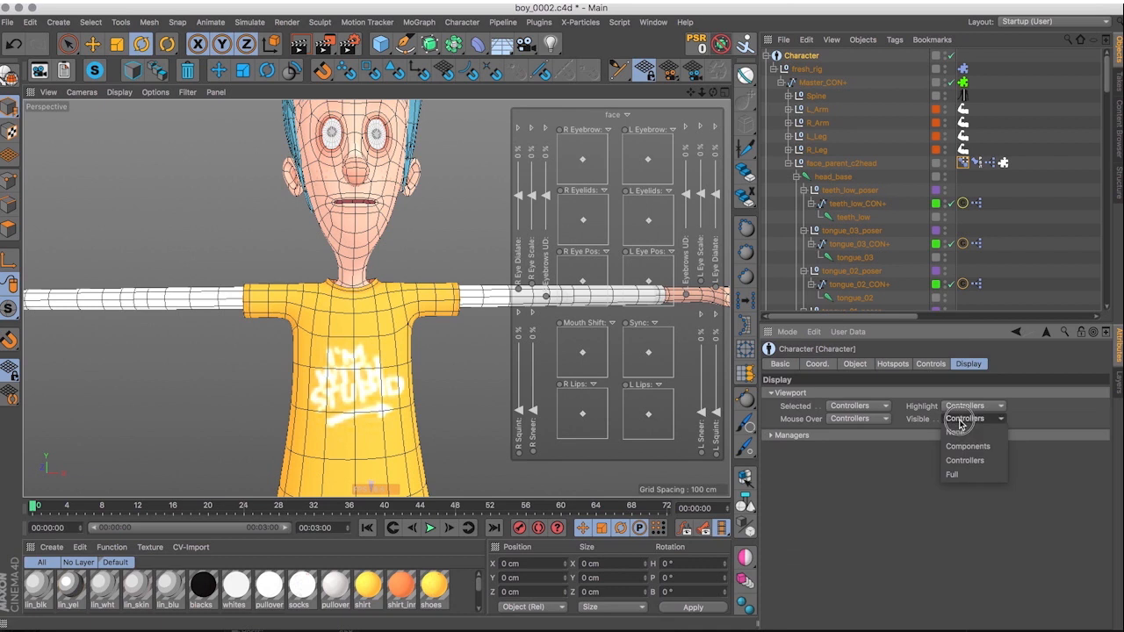
click(953, 474)
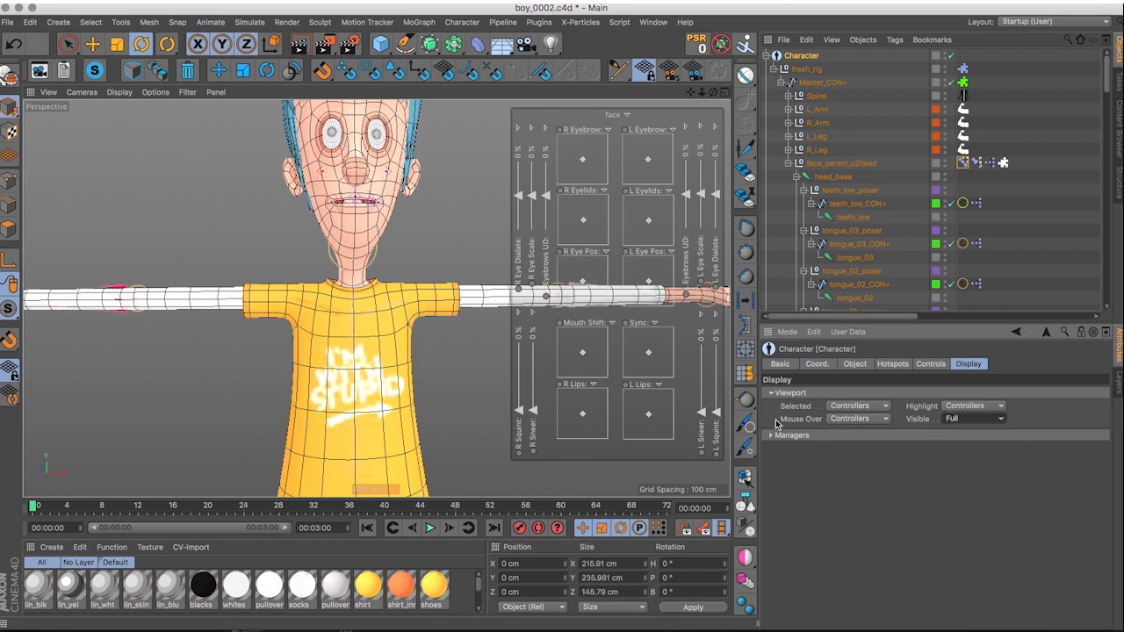
Toggle the Points mixing option of the face morphs tag and open its list of poses.
click(965, 164)
click(987, 137)
click(963, 162)
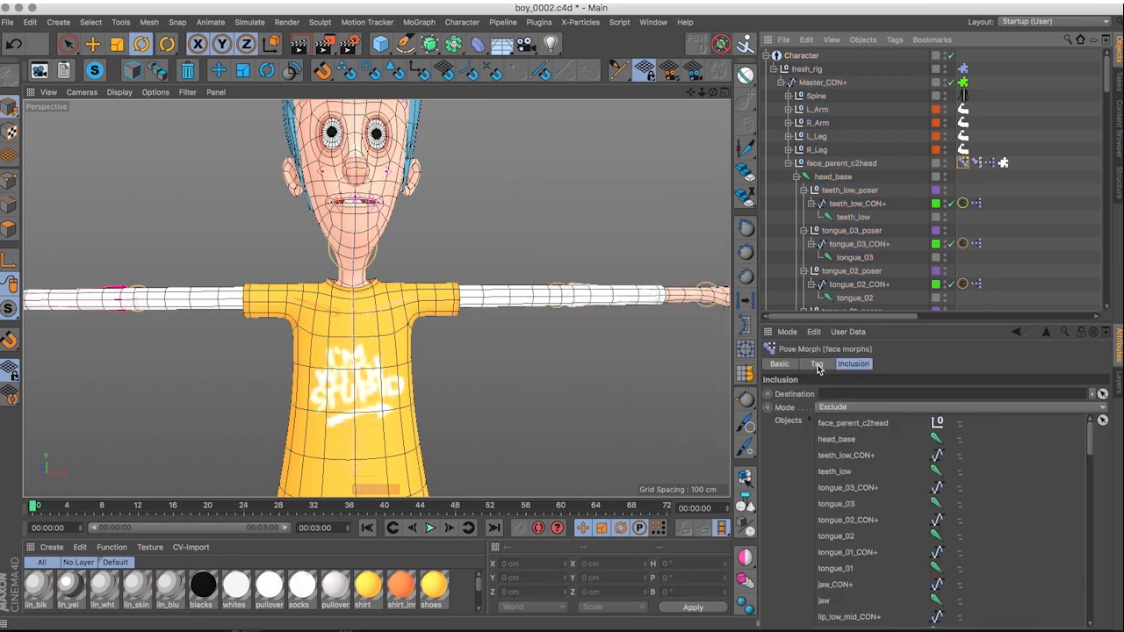
click(780, 364)
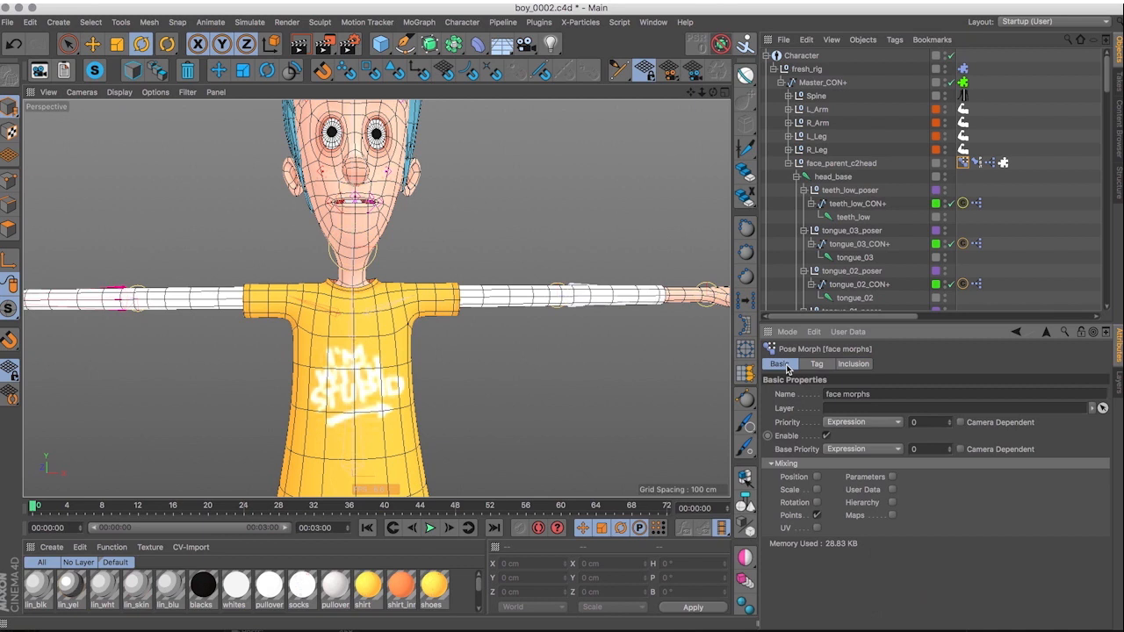
click(818, 516)
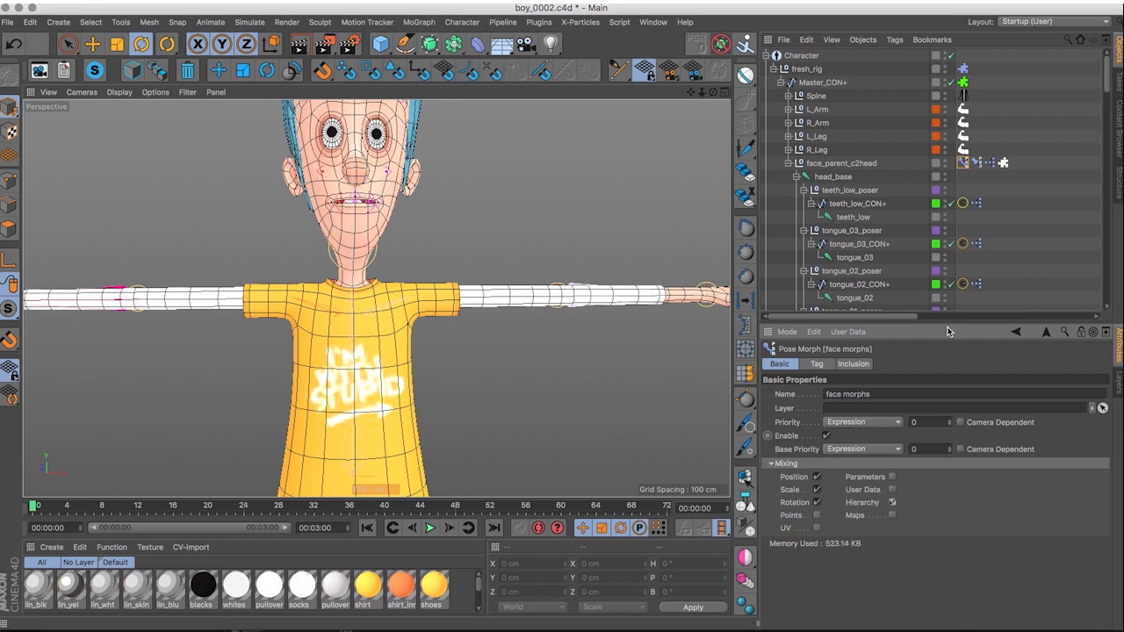
click(819, 364)
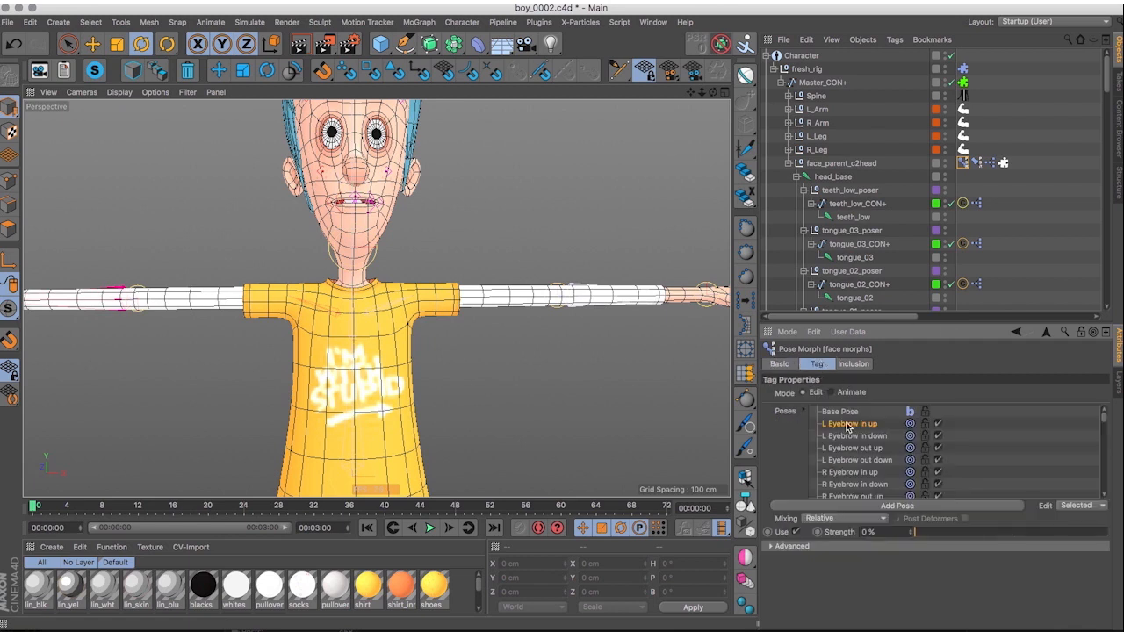
Shape the L Eyebrow in up pose by raising the left brow's inner and middle posers, the middle one by about 2.2 cm.
scroll(477, 249, up, 10)
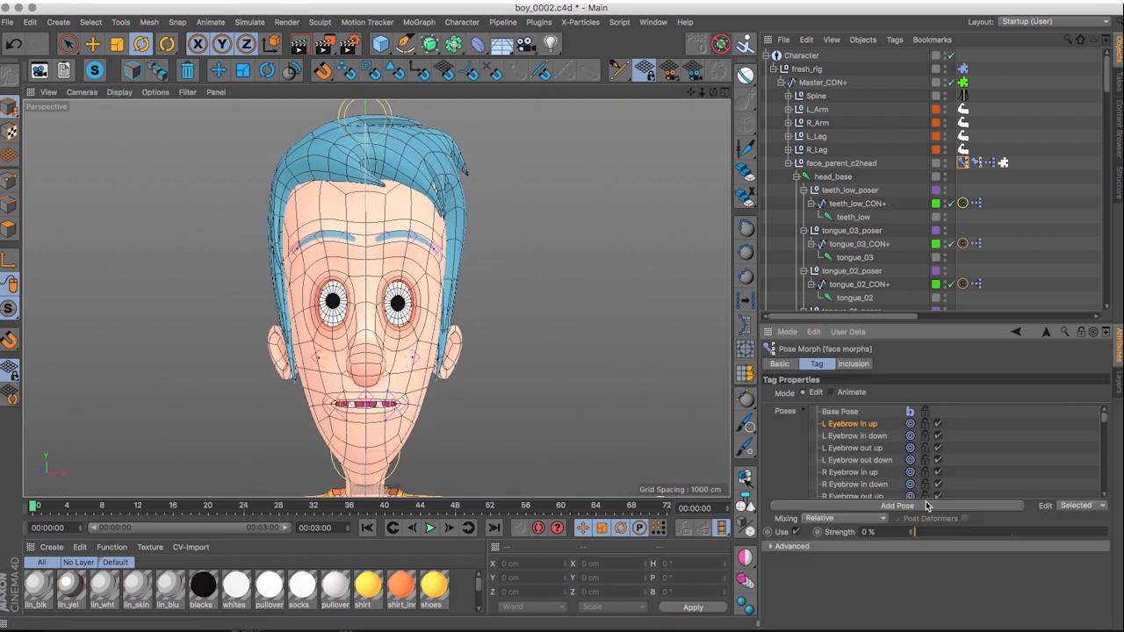
click(387, 235)
drag(386, 235, 386, 200)
click(420, 236)
drag(470, 179, 472, 161)
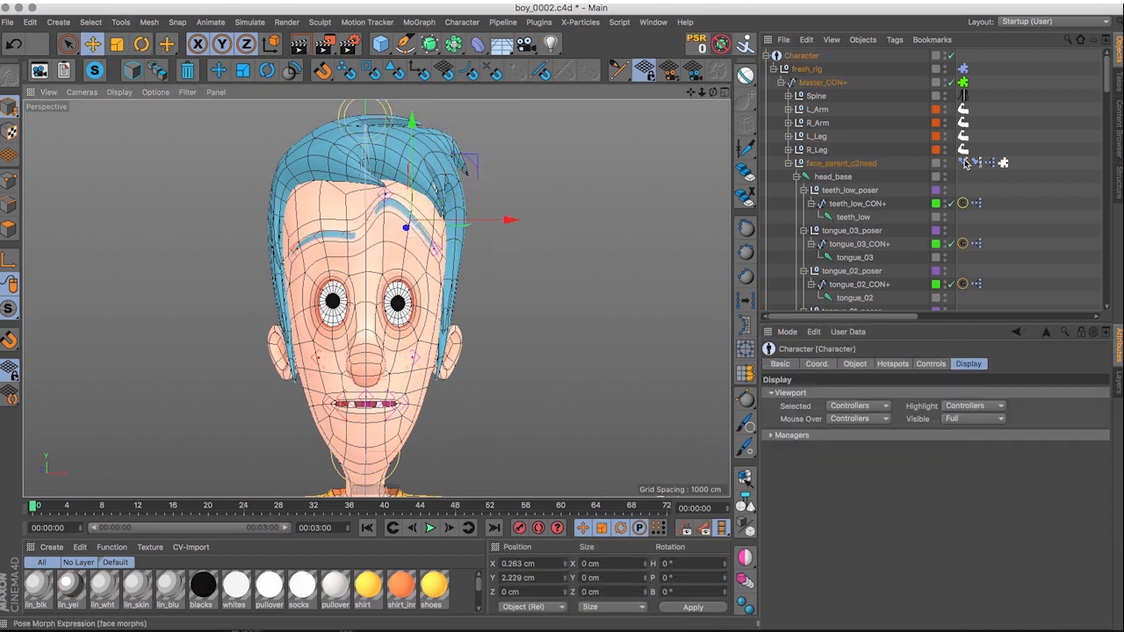
click(965, 164)
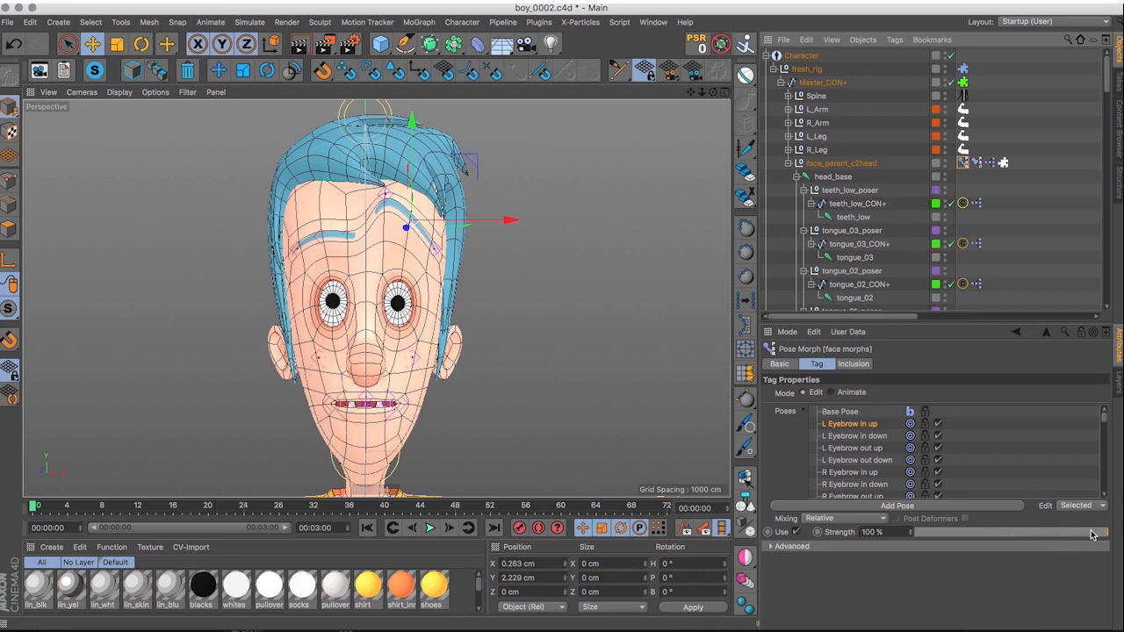
Shape the L Eyebrow in down pose at 100% strength by lowering the left brow's inner poser and its middle poser about 3.4 cm.
click(850, 437)
click(387, 237)
drag(385, 146, 384, 184)
drag(447, 218, 440, 235)
click(410, 235)
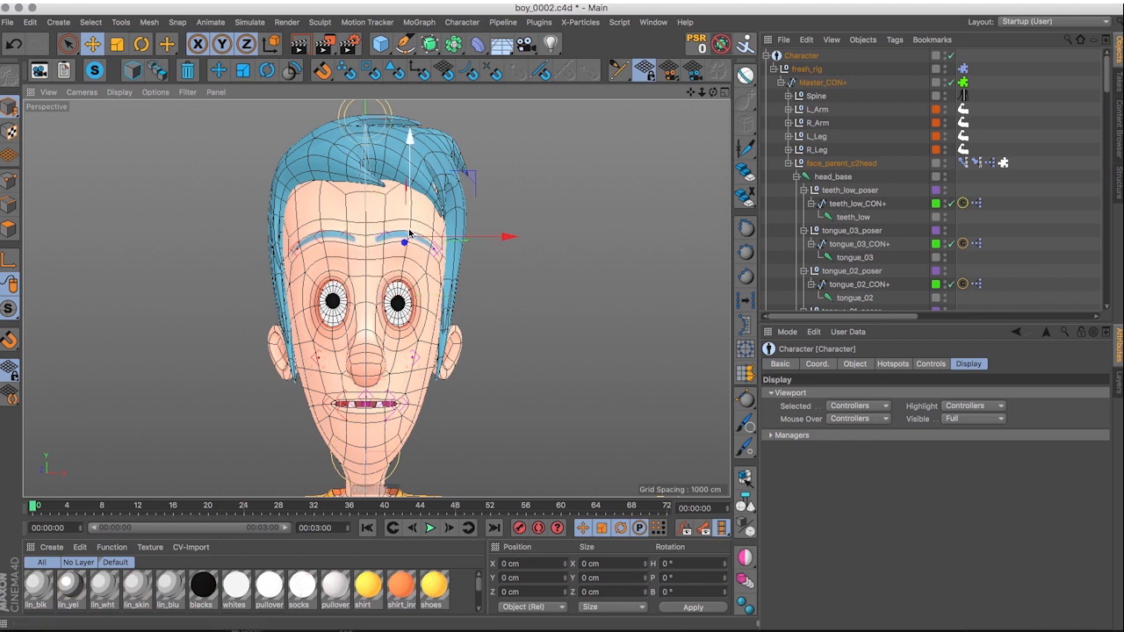
click(964, 163)
drag(918, 534, 1112, 534)
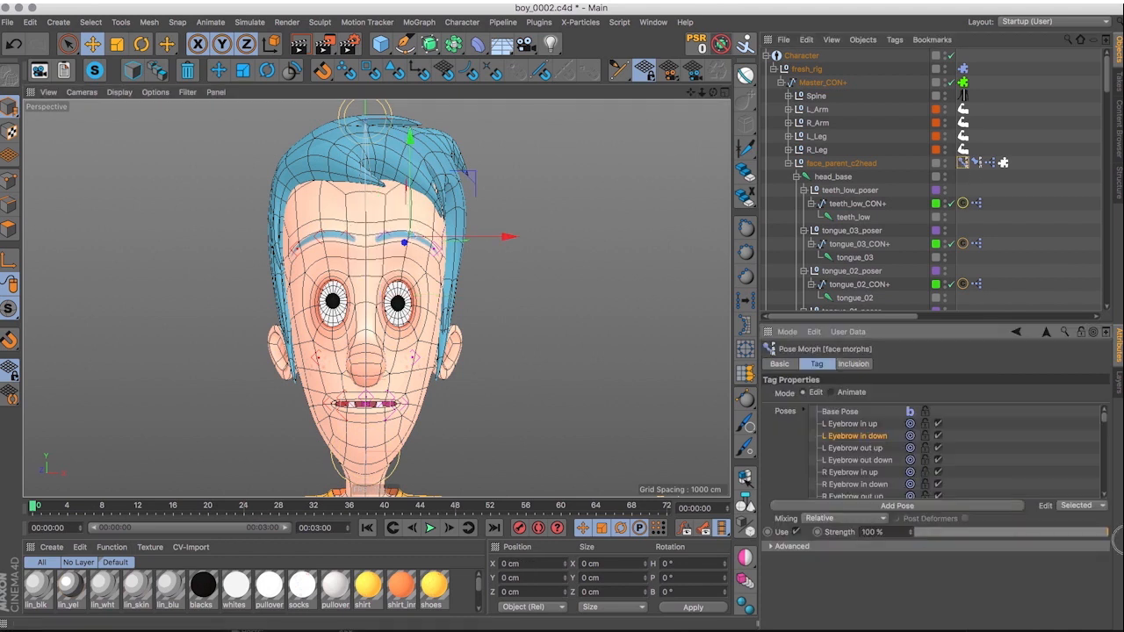
click(387, 236)
drag(447, 179, 469, 202)
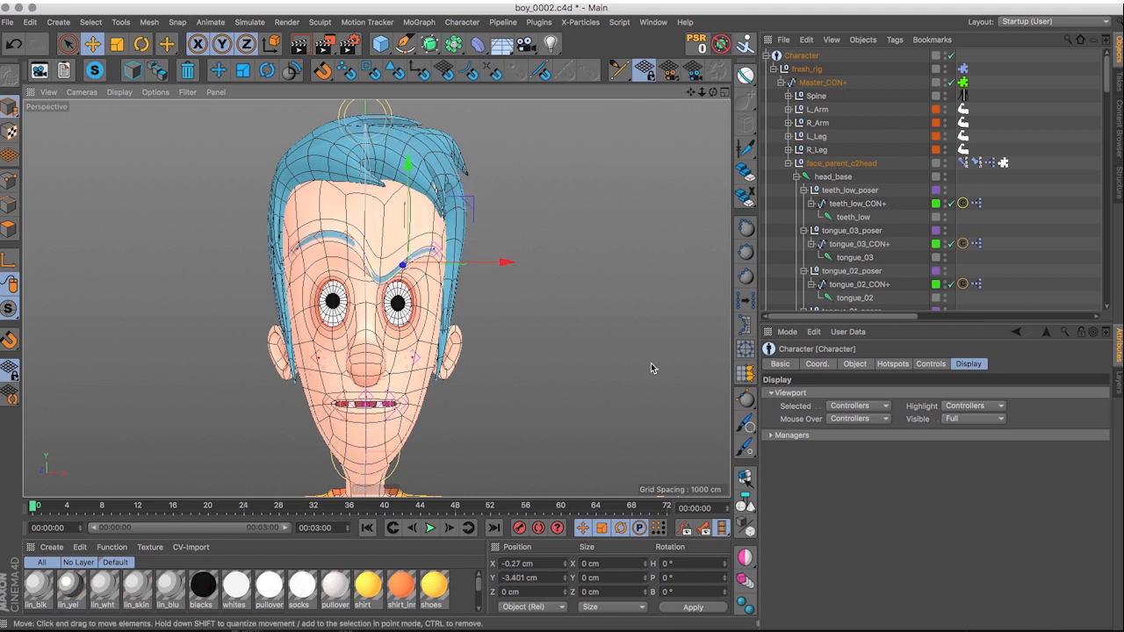
click(963, 163)
Shape the L Eyebrow out up pose by raising the left brow's outer poser and slightly raising its middle poser.
click(852, 435)
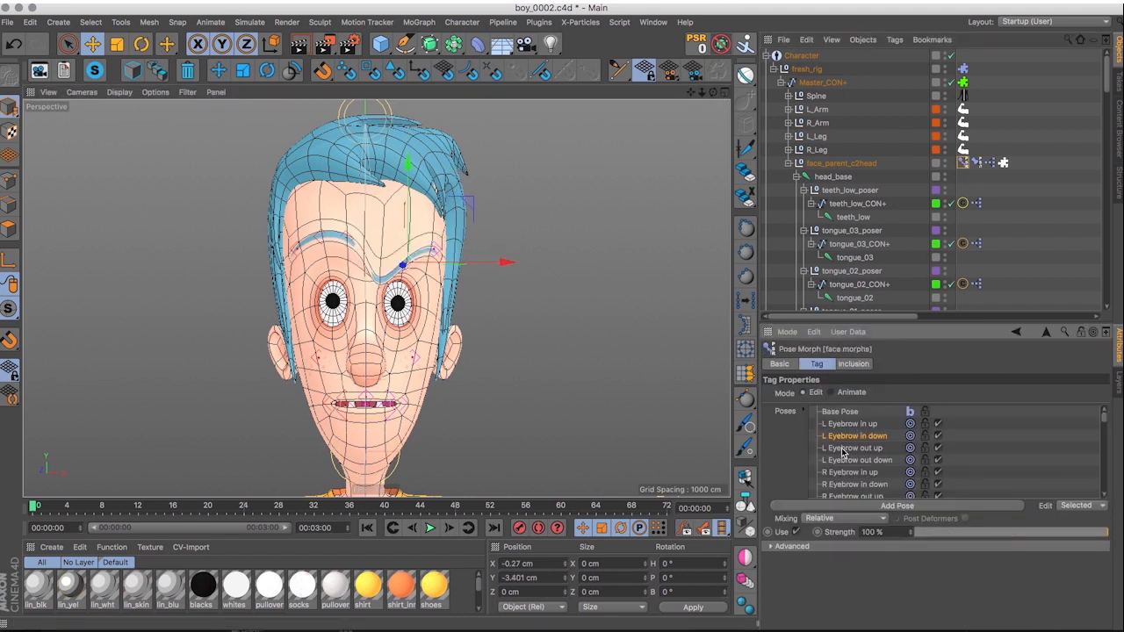
click(427, 235)
drag(501, 160, 503, 156)
key(ctrl+z)
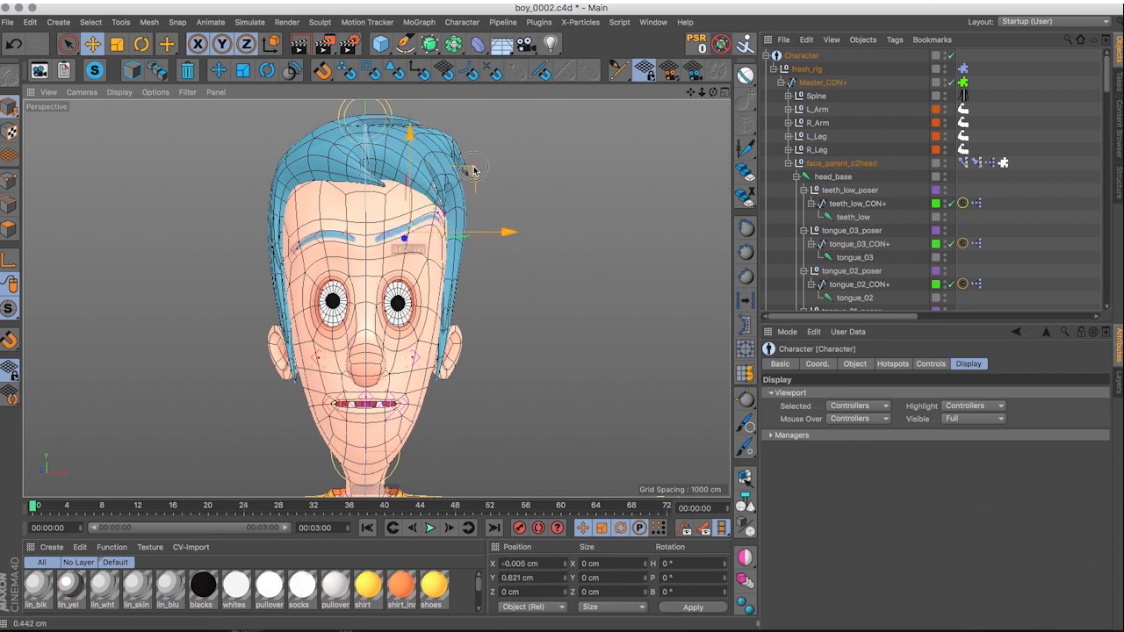
Shape the L Eyebrow out down pose at 100% strength by lowering the left brow's outer and middle posers.
click(963, 162)
click(867, 463)
click(615, 280)
click(963, 162)
drag(924, 533, 1109, 532)
drag(493, 195, 474, 239)
click(412, 236)
drag(474, 178, 471, 195)
click(964, 164)
drag(1075, 533, 1111, 533)
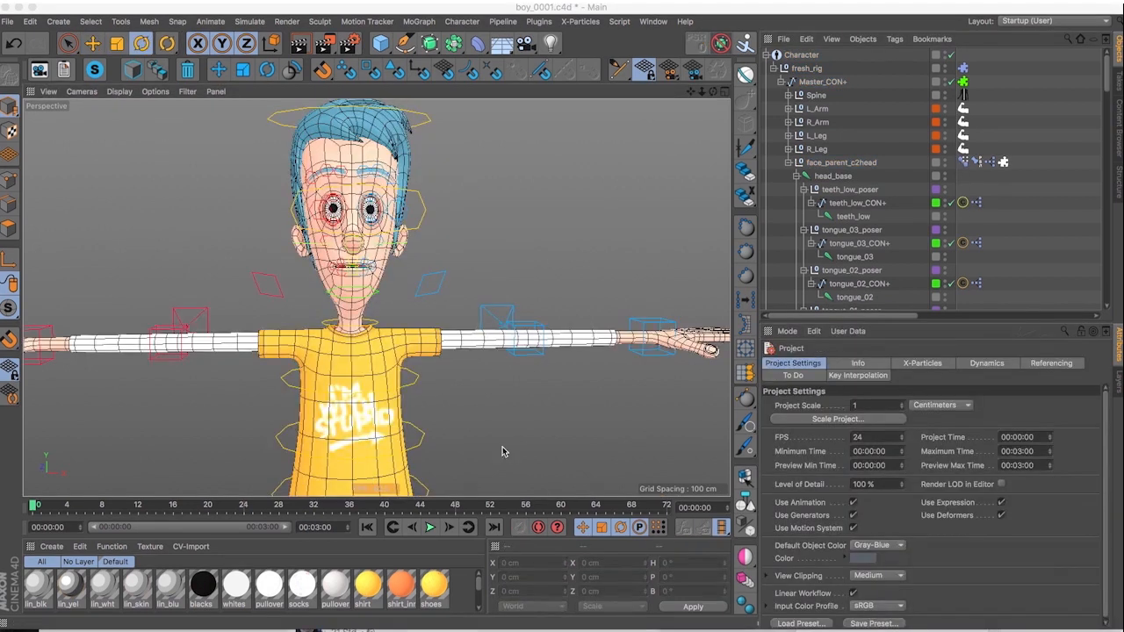
Collapse head_base and examine the left eye hierarchy from L_eye_base_poser through L_lid_low_poser and L_eye_base to L_eye_joint and eye_L.
click(797, 176)
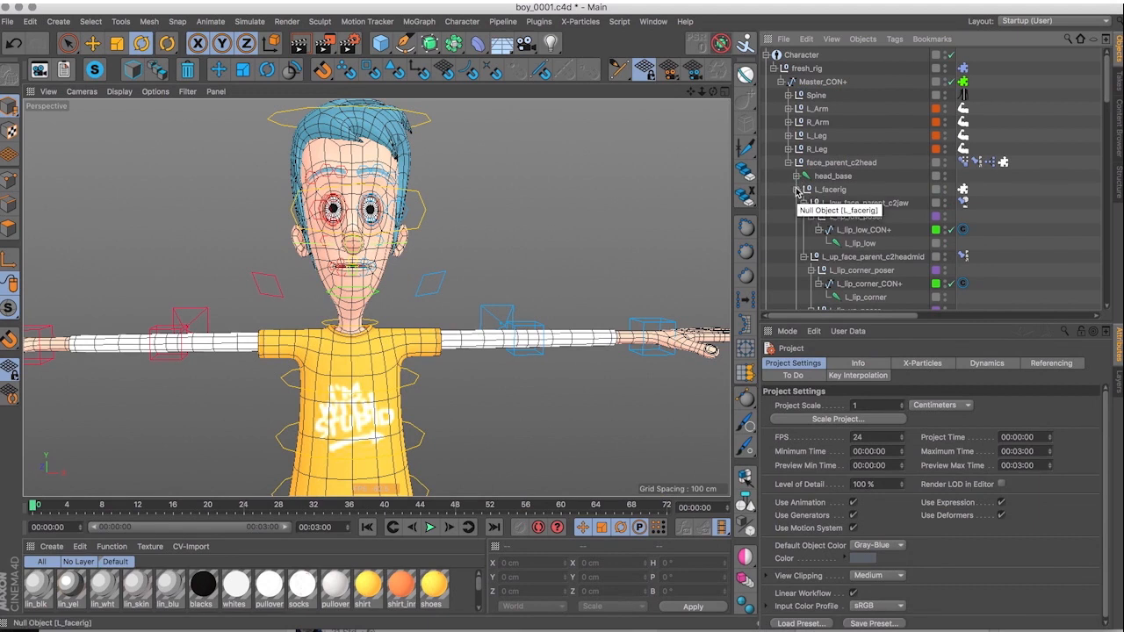
scroll(839, 191, down, 10)
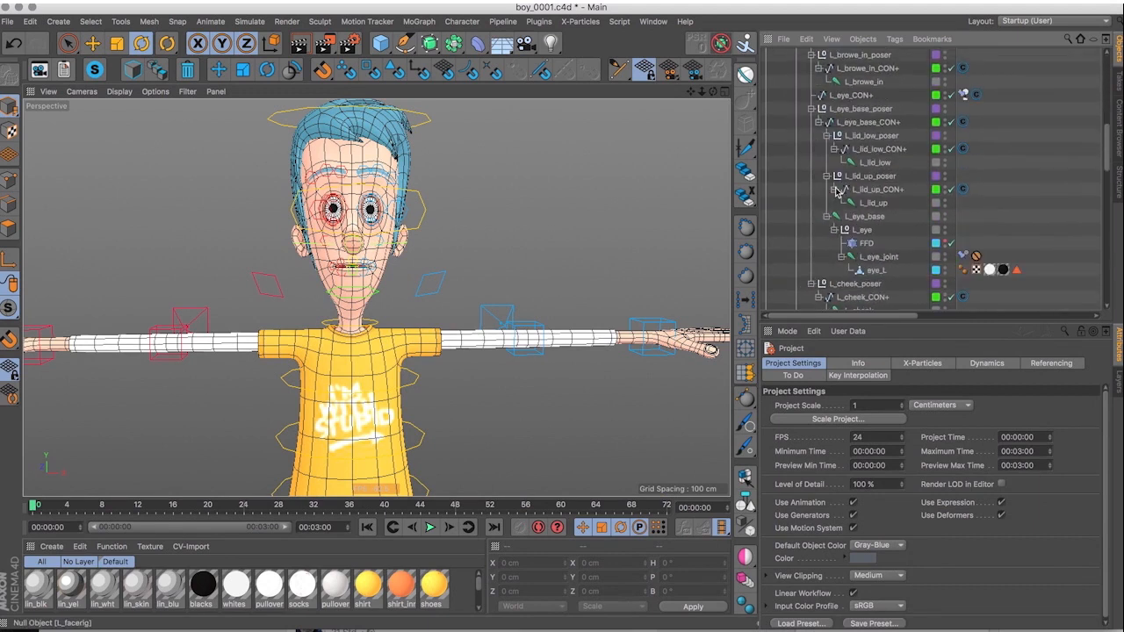
click(855, 110)
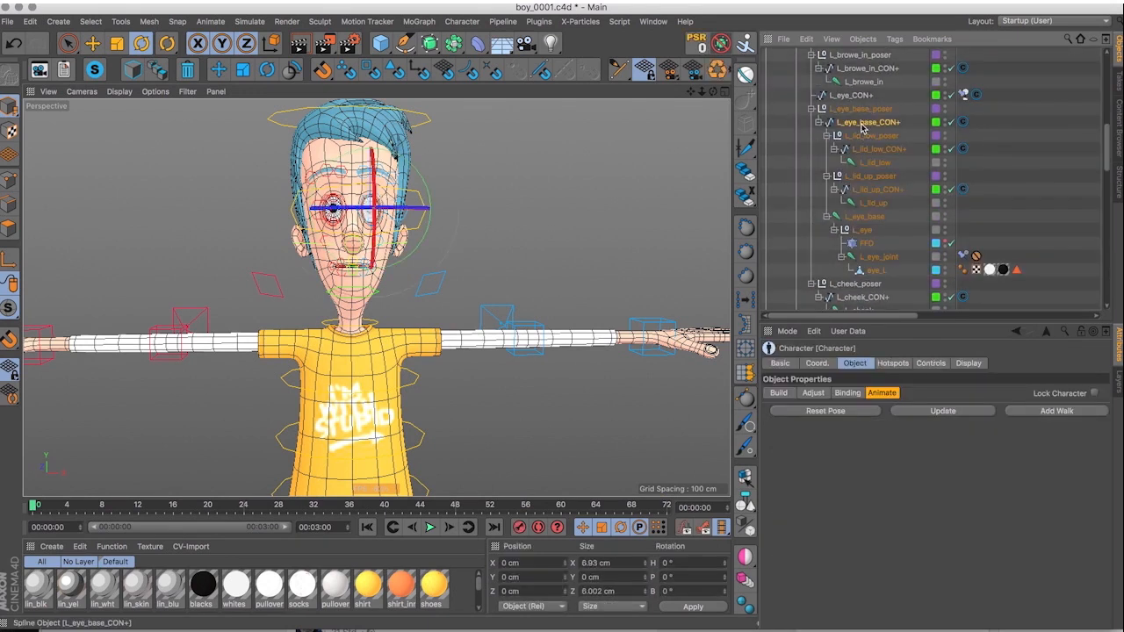
click(861, 137)
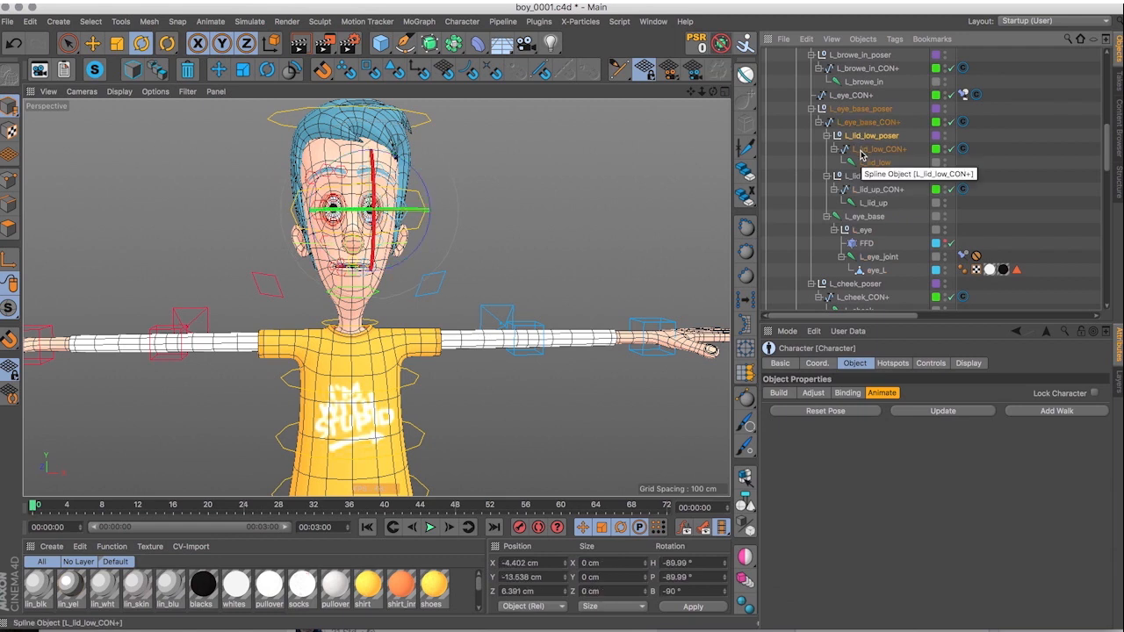
click(861, 218)
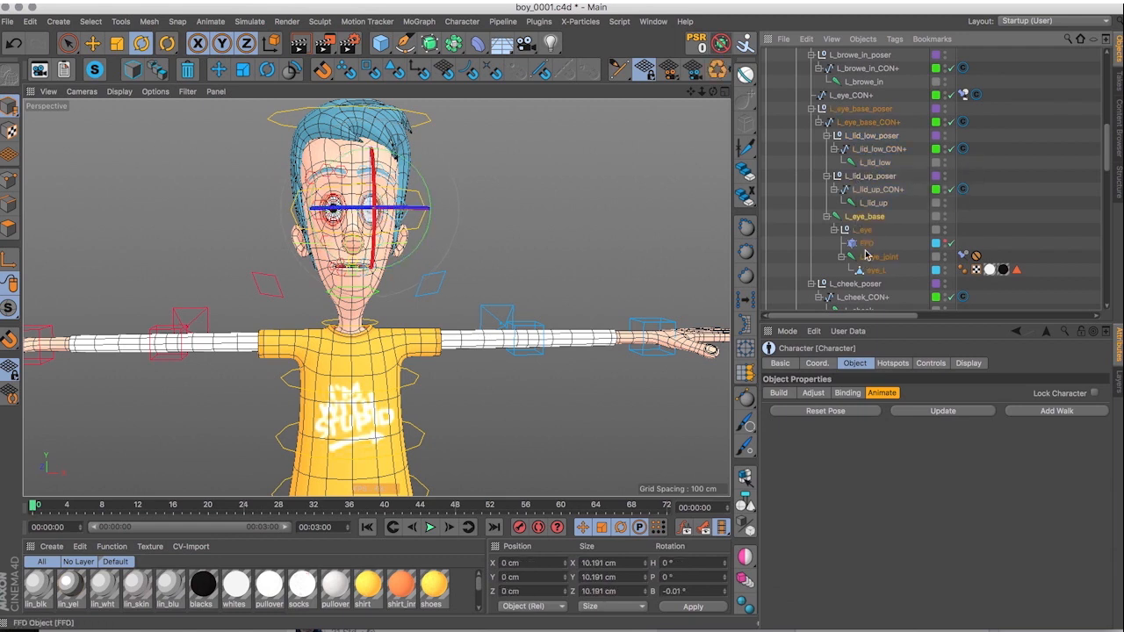
click(876, 256)
click(870, 271)
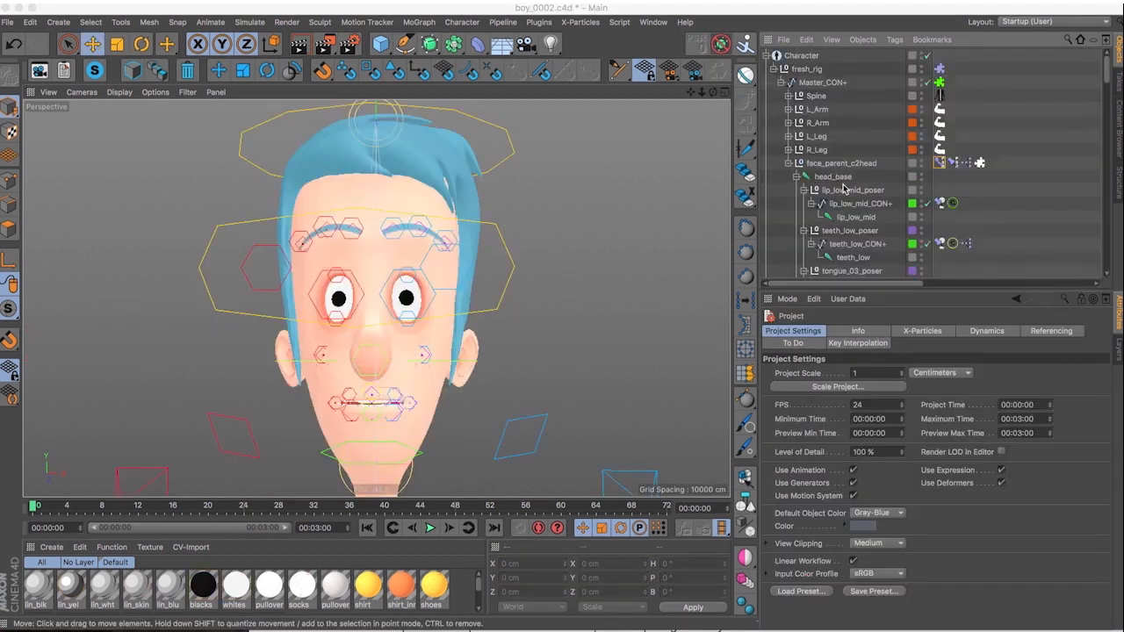
scroll(843, 187, down, 5)
scroll(843, 187, down, 10)
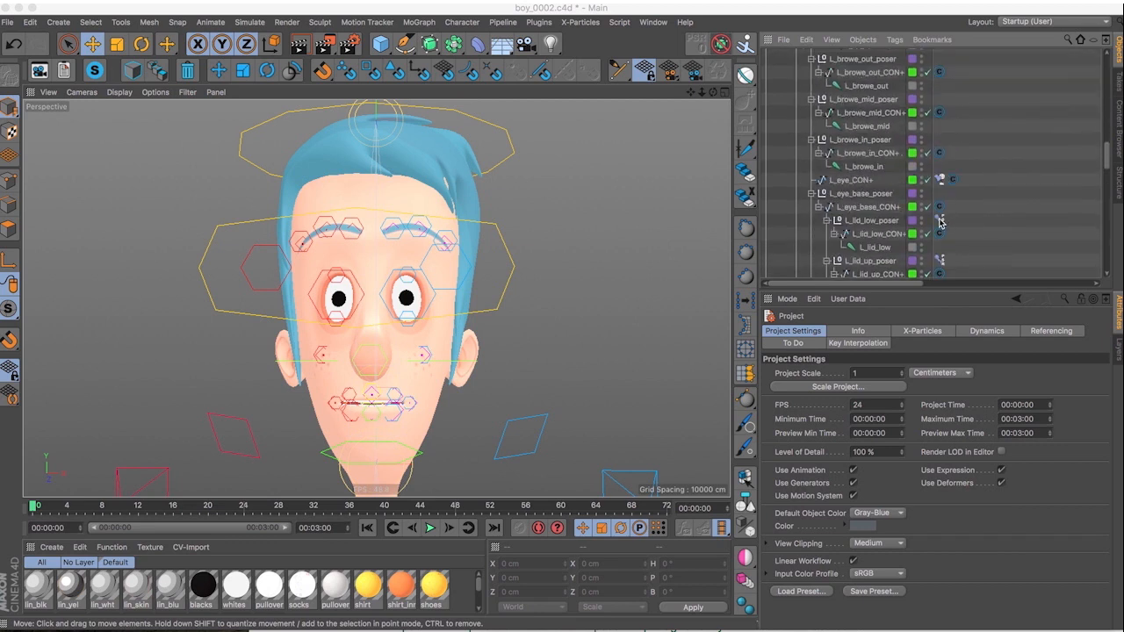
Limit the character's visible viewport elements to Controllers and open the XPresso expression of face_parent_c2head.
click(940, 221)
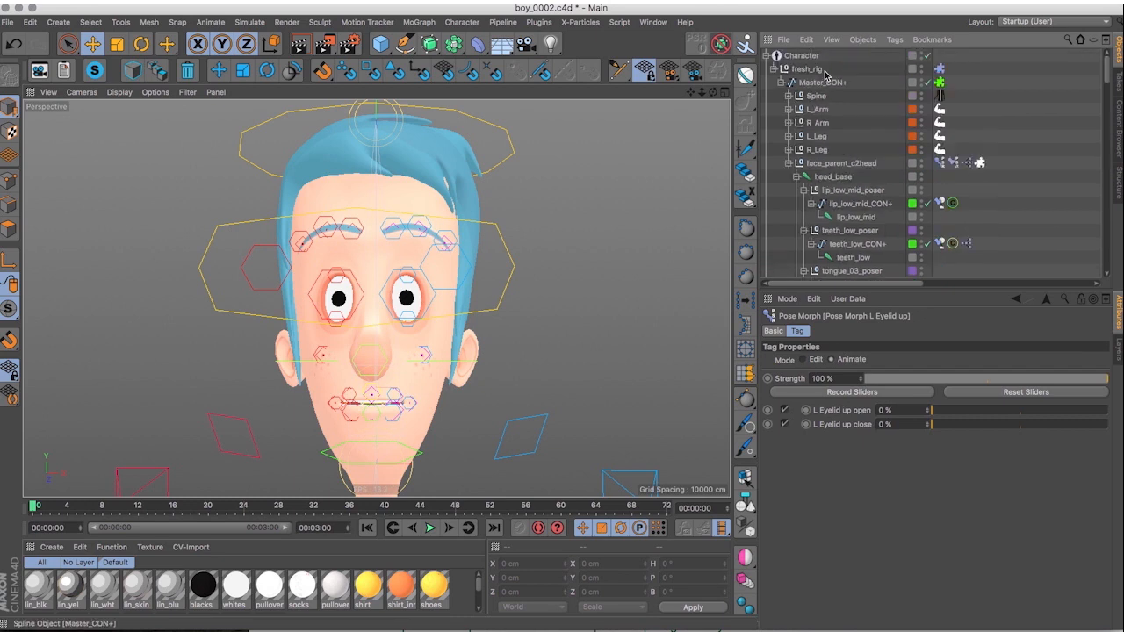
click(966, 331)
click(960, 384)
click(966, 406)
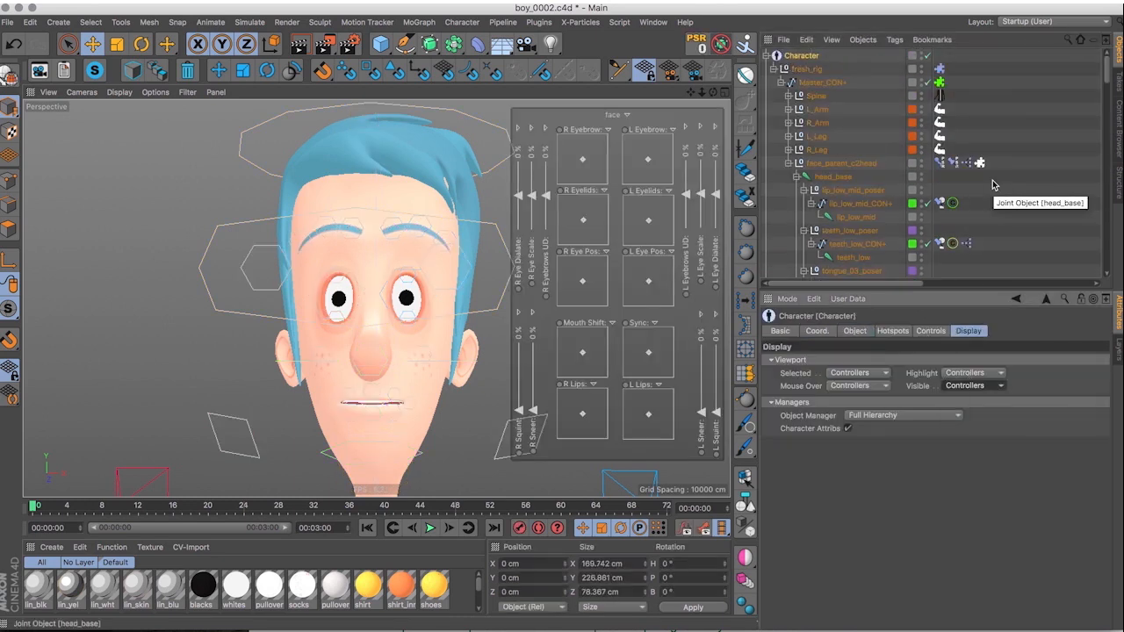
click(876, 165)
double_click(966, 163)
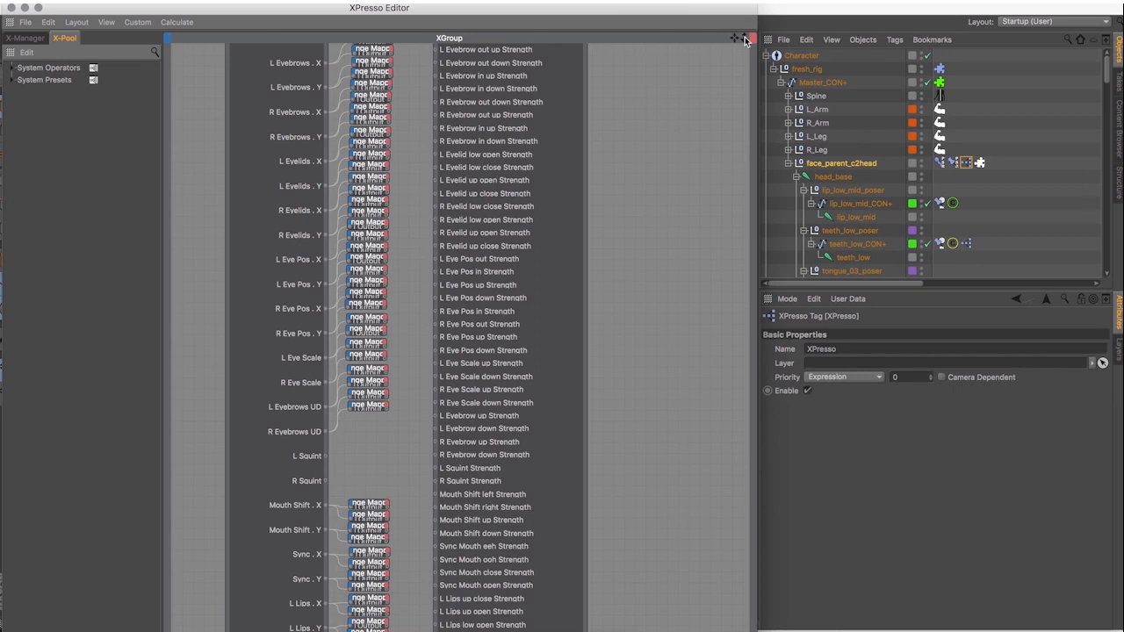
Connect the eyebrow, eye position, eye scale and mouth range mappers to the matching strength inputs of the face morphs node.
drag(744, 38, 724, 38)
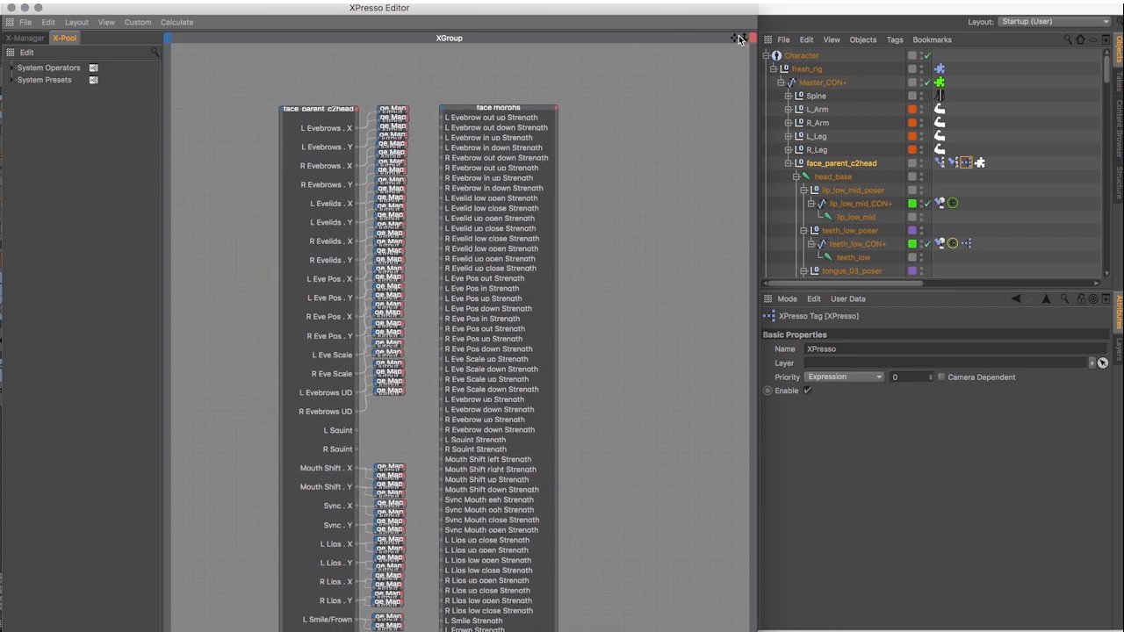
drag(734, 38, 731, 158)
drag(744, 37, 773, 38)
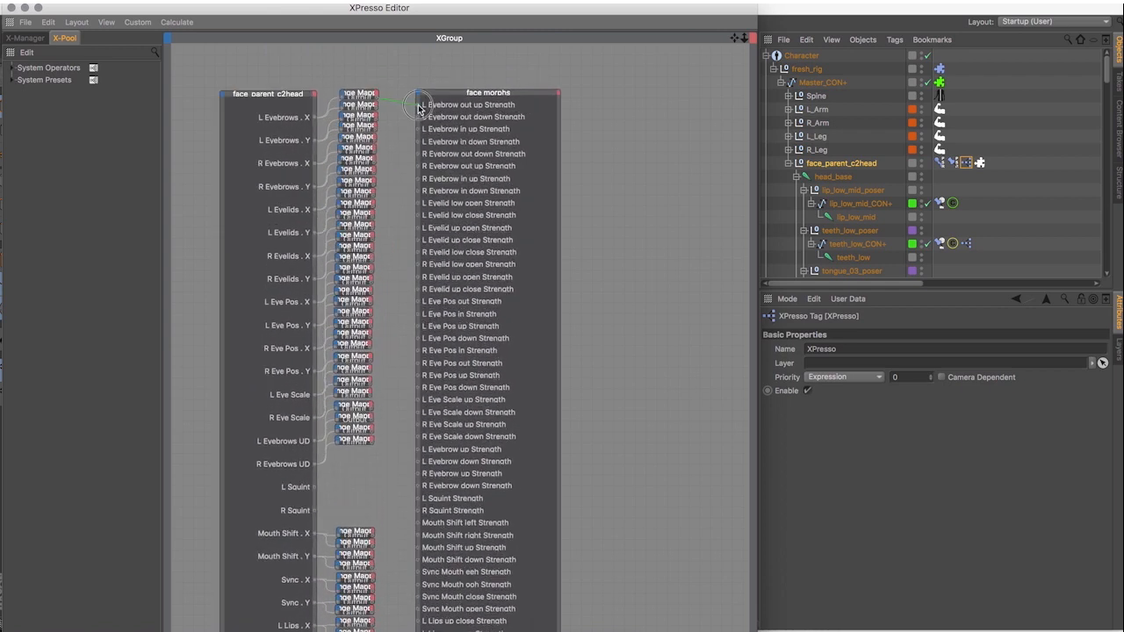
click(390, 158)
scroll(406, 233, up, 2)
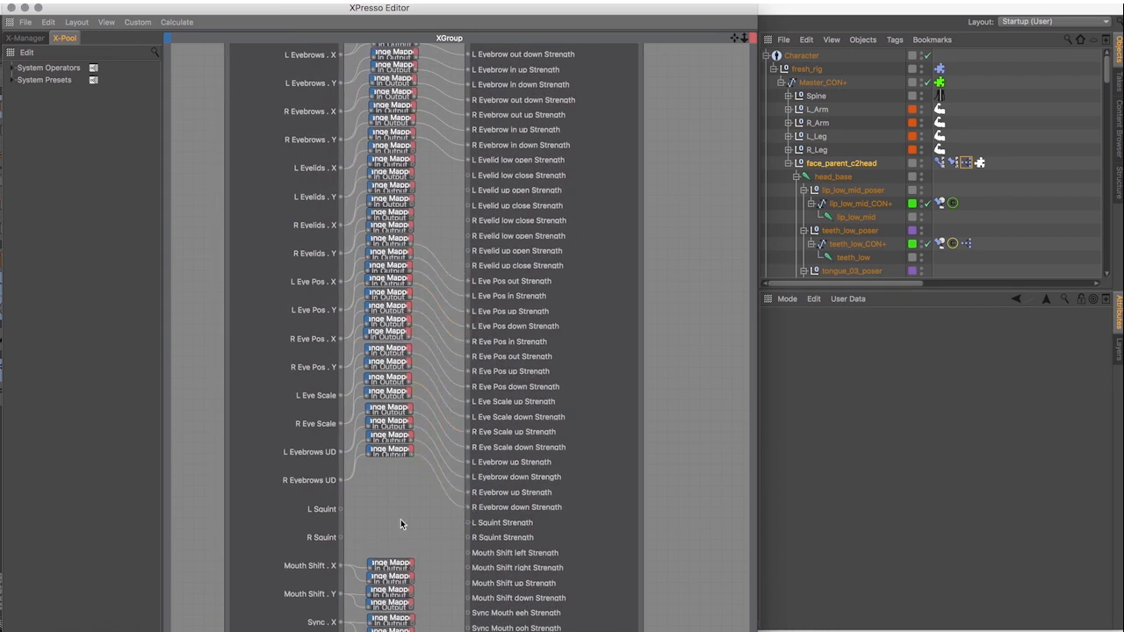
drag(734, 39, 700, 0)
drag(378, 272, 434, 262)
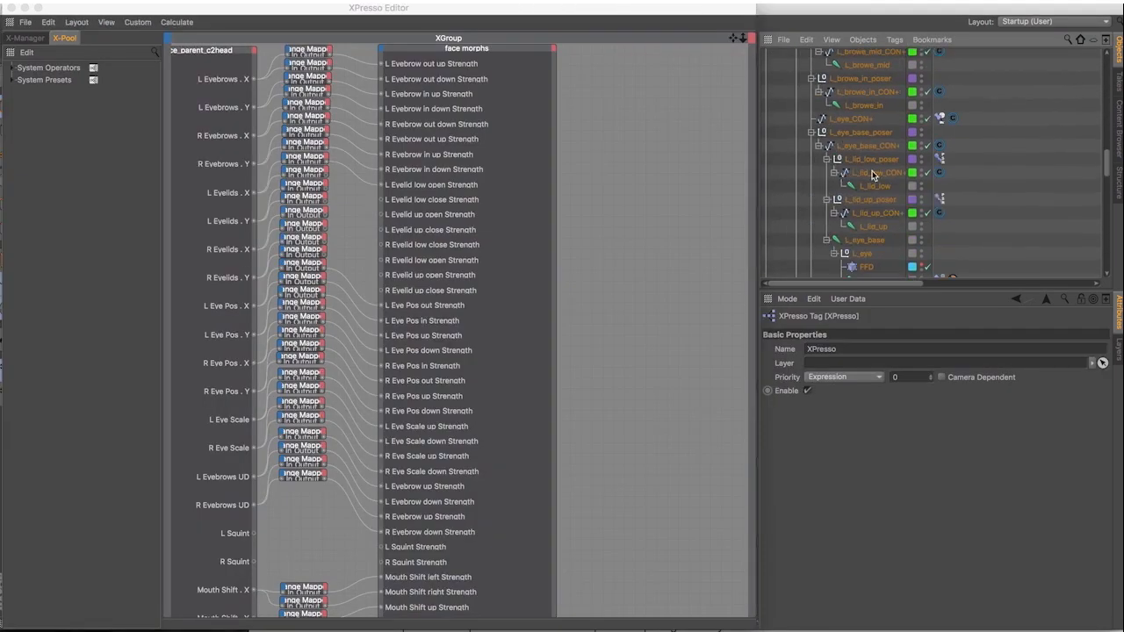
Bring the left and right lower and upper eyelid Pose Morph tags into the XPresso graph and stack their nodes beside face morphs.
drag(939, 159, 615, 120)
drag(940, 200, 613, 154)
scroll(878, 193, down, 15)
drag(940, 174, 615, 195)
drag(940, 215, 612, 260)
drag(615, 181, 609, 229)
drag(612, 147, 609, 183)
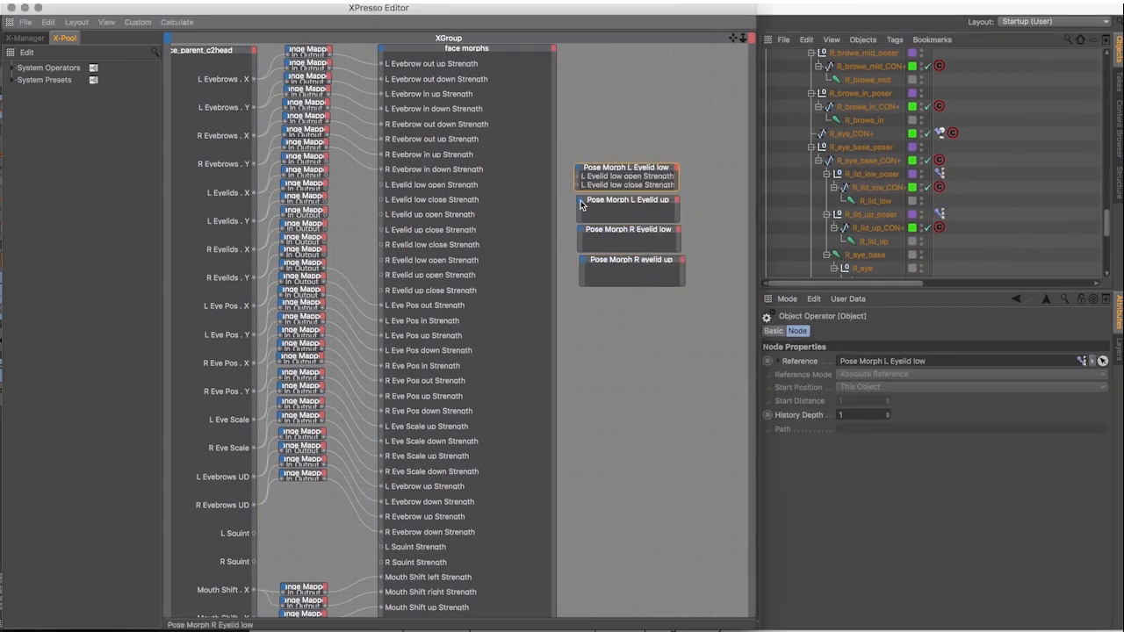
Add the open and close strength inputs to the L Eyelid up, R Eyelid low and R eyelid up nodes and close the XPresso editor.
click(581, 204)
click(707, 307)
click(582, 232)
click(707, 337)
click(583, 262)
click(708, 396)
click(583, 262)
click(708, 369)
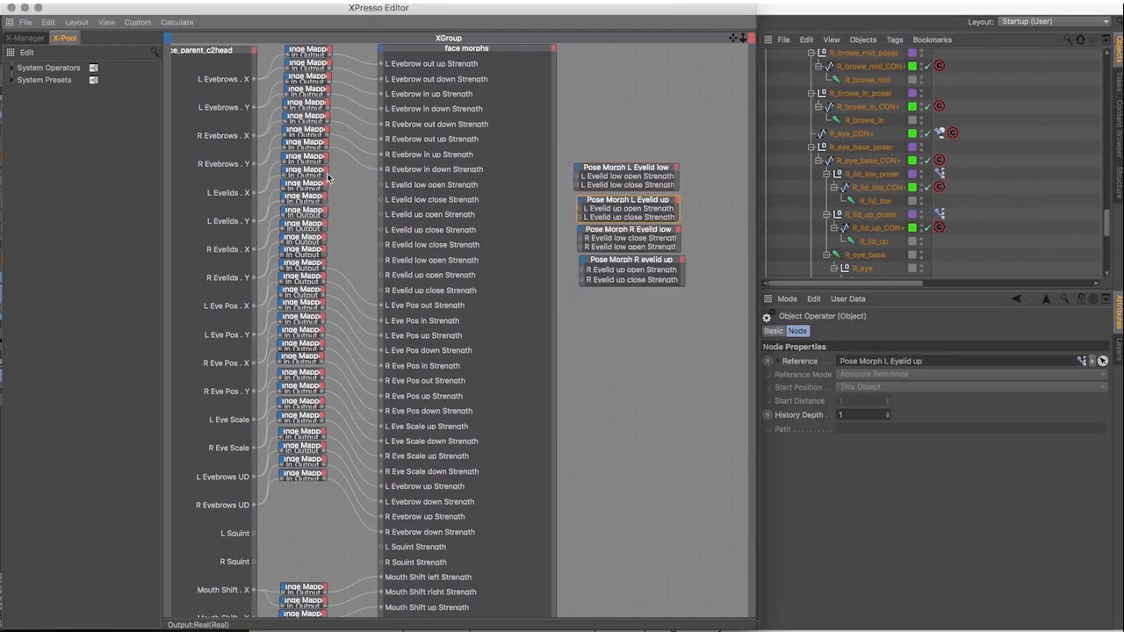
click(11, 8)
Test the eyebrow, eye and L Eye Pos face controls against the face morphs tag and reset L Eye Pos.
scroll(990, 132, up, 10)
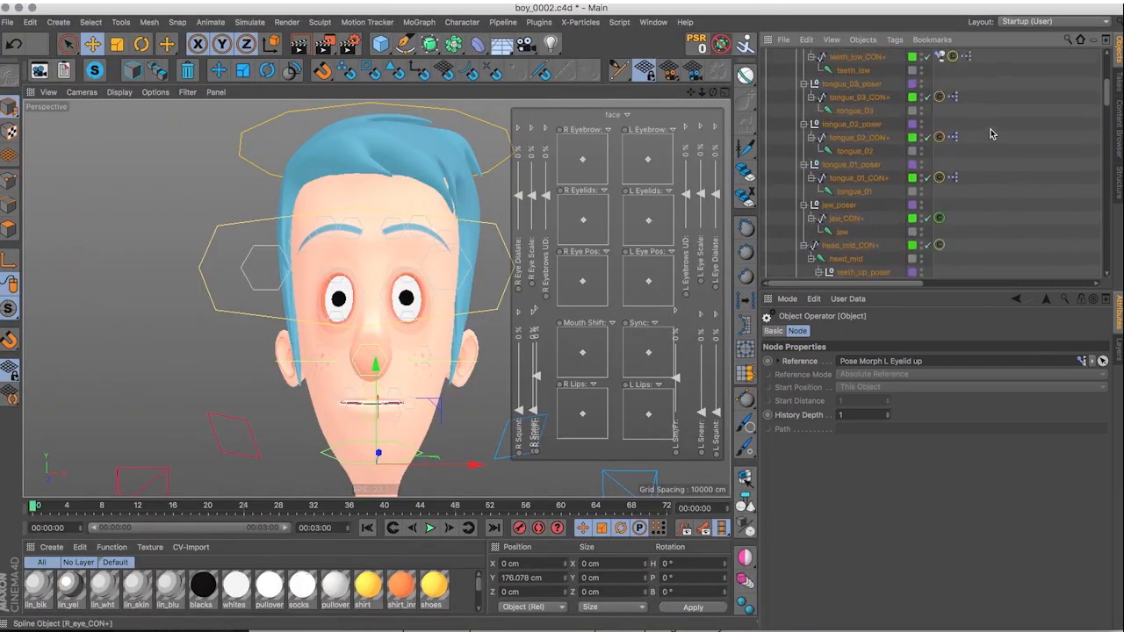
click(939, 163)
drag(583, 159, 684, 138)
drag(680, 255, 700, 235)
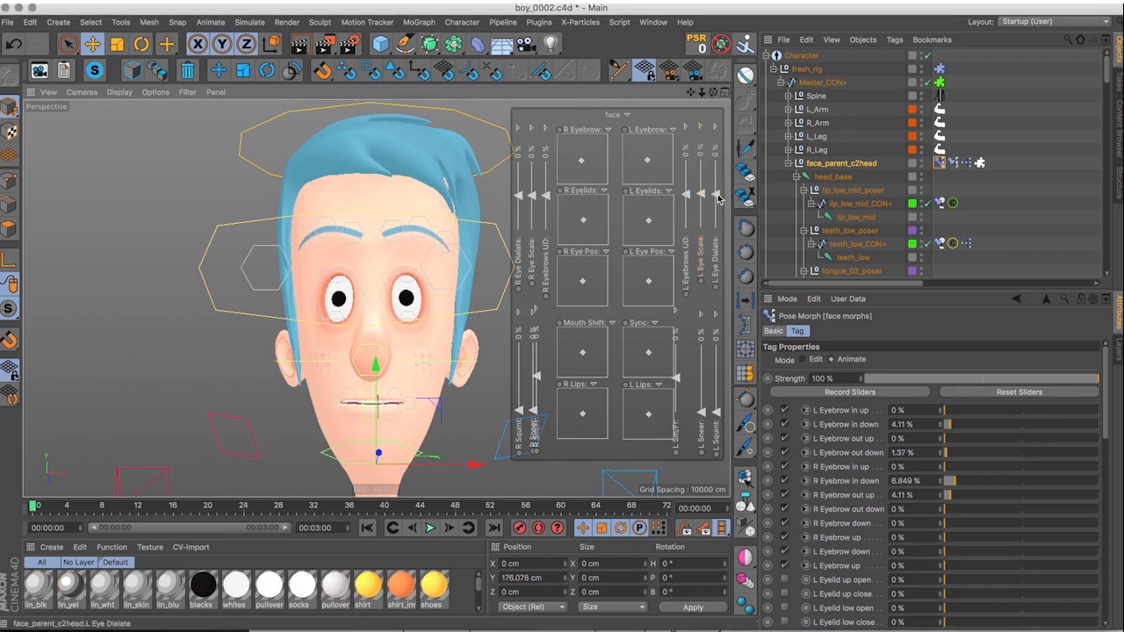
drag(642, 258, 648, 281)
right_click(648, 282)
click(678, 434)
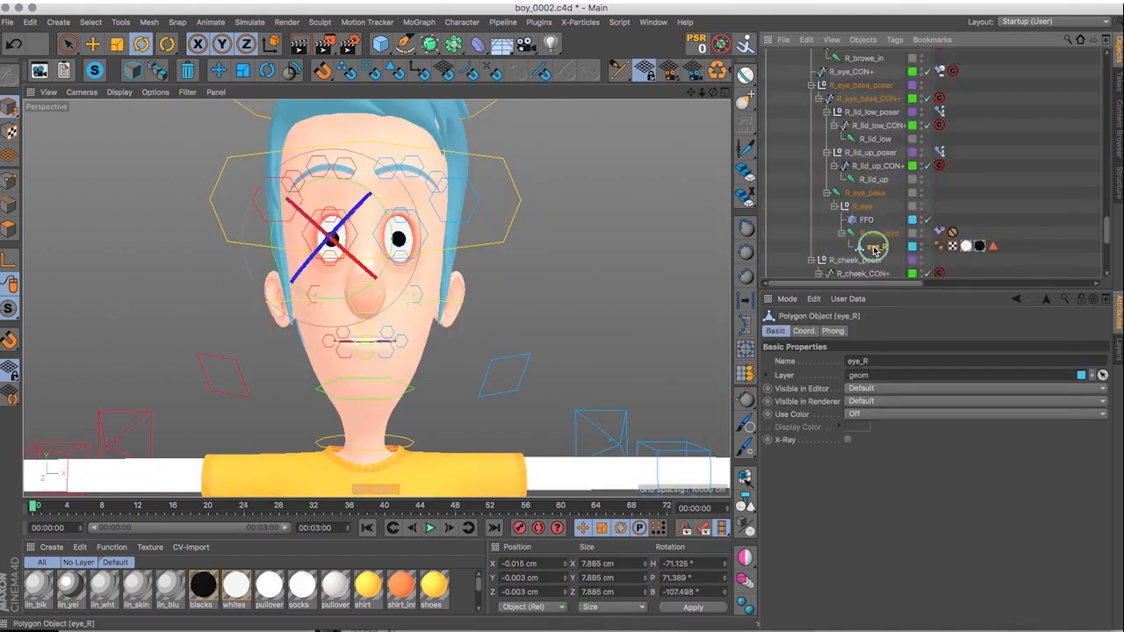
Scale the pupil points for the R Eye dialate up pose and expose the L Eye dialate down strength on the L Eye Morphs node.
click(940, 247)
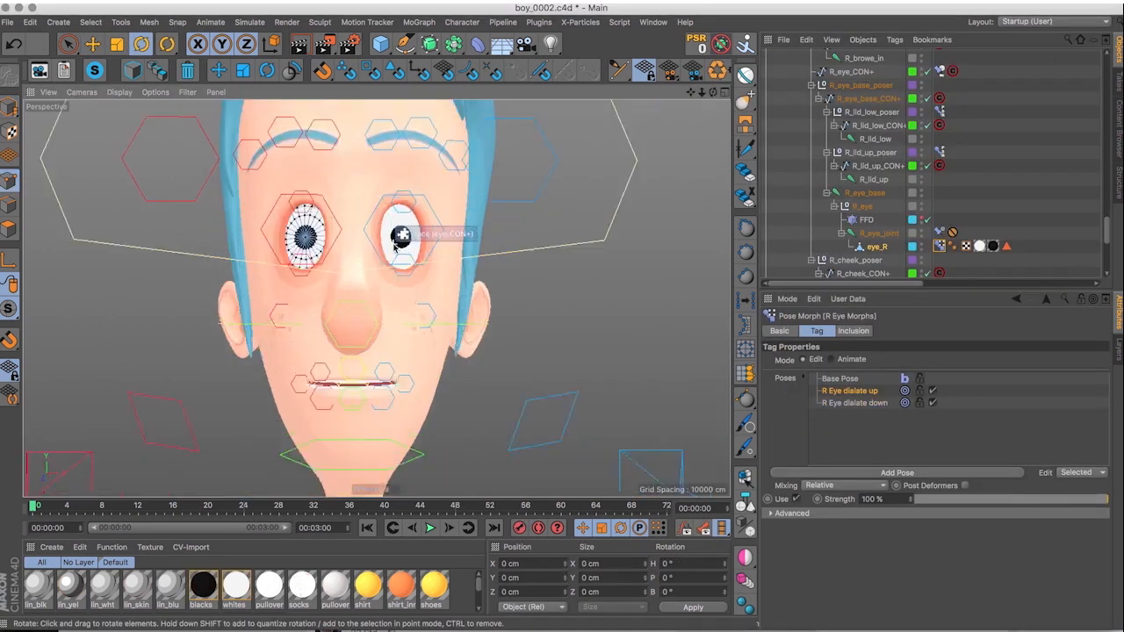
key(t)
drag(539, 187, 610, 132)
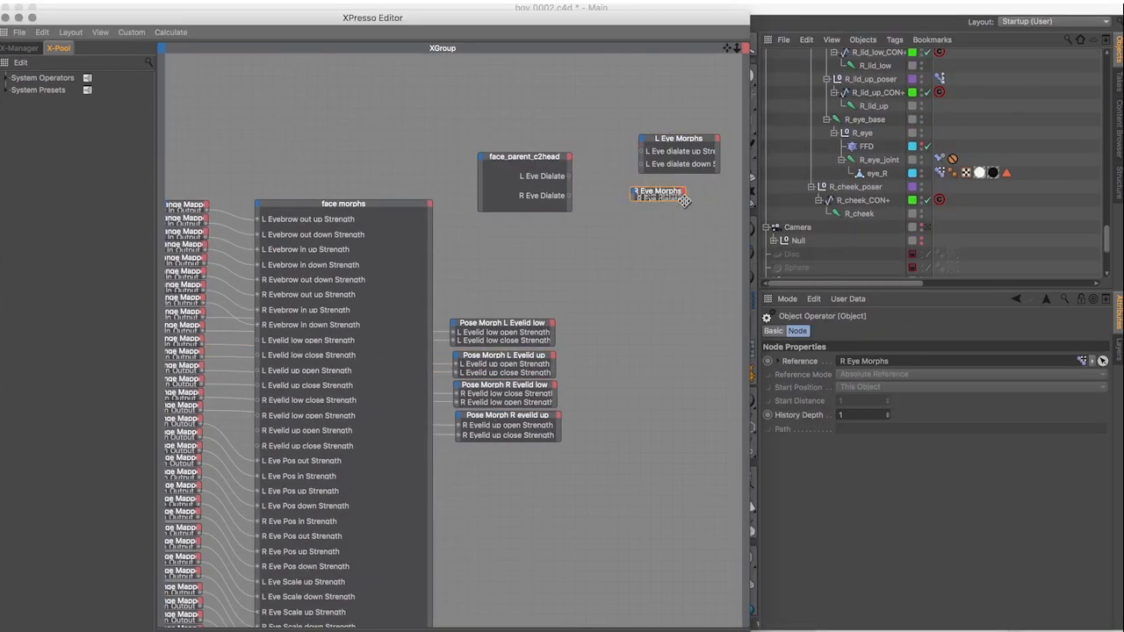
drag(683, 201, 687, 202)
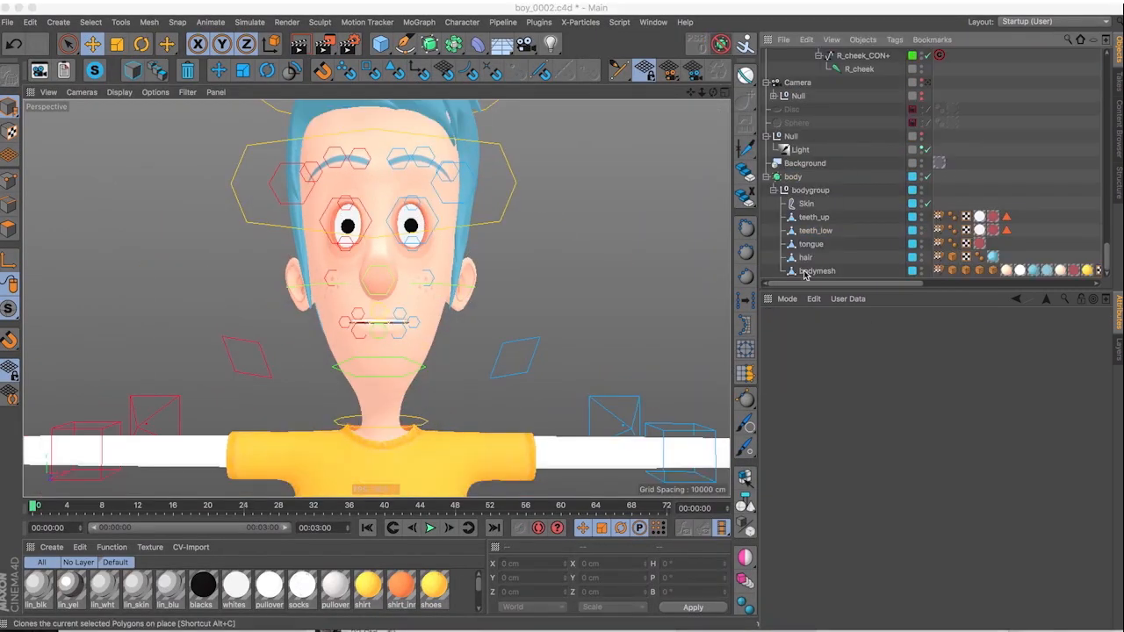
Add a Pose Morph tag to bodymesh and set it to mix Points.
click(816, 271)
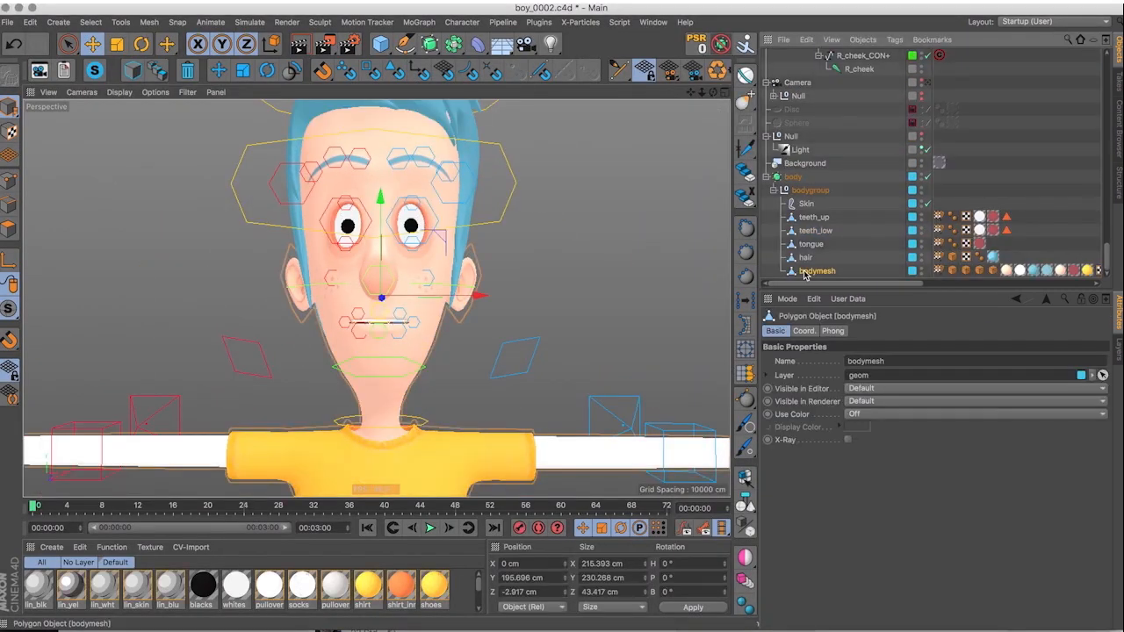
right_click(803, 274)
mouse_move(865, 32)
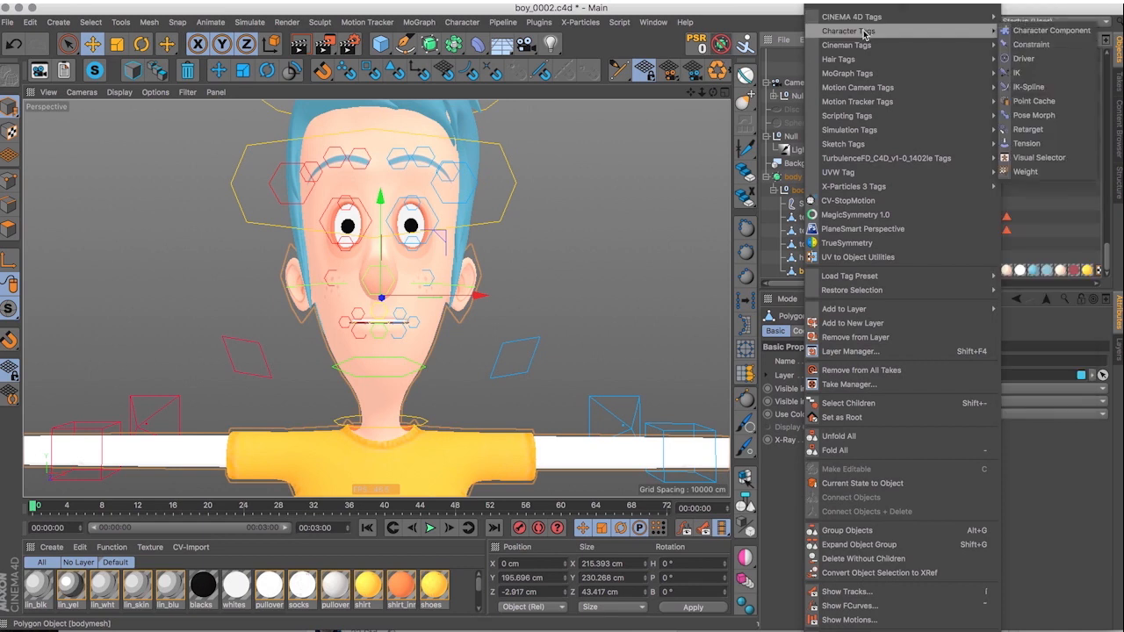
click(1035, 115)
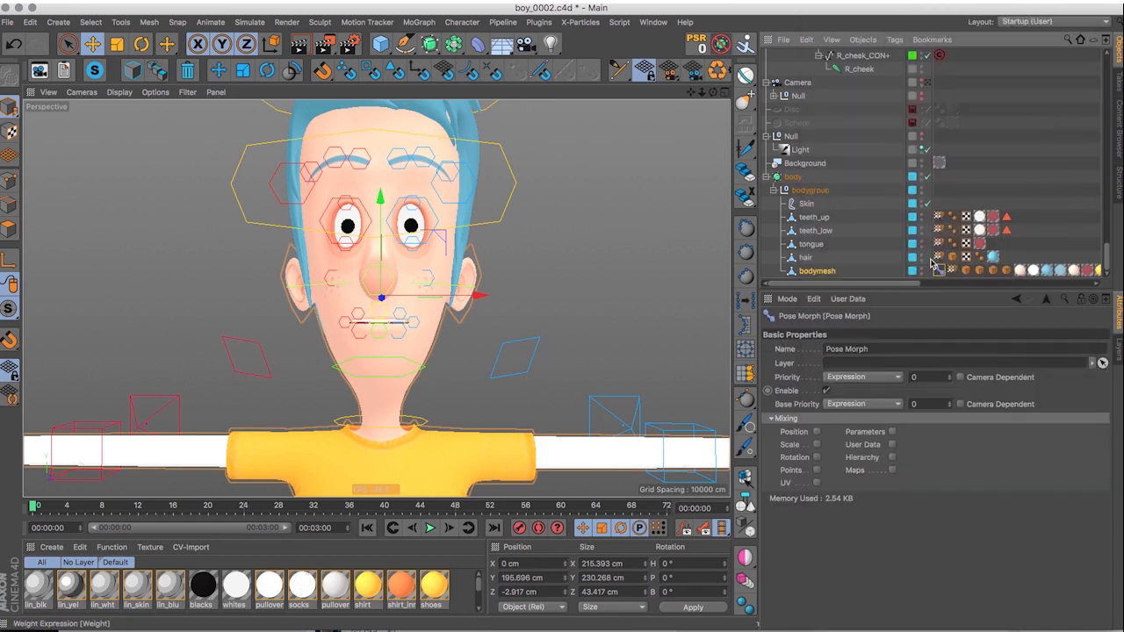
click(817, 471)
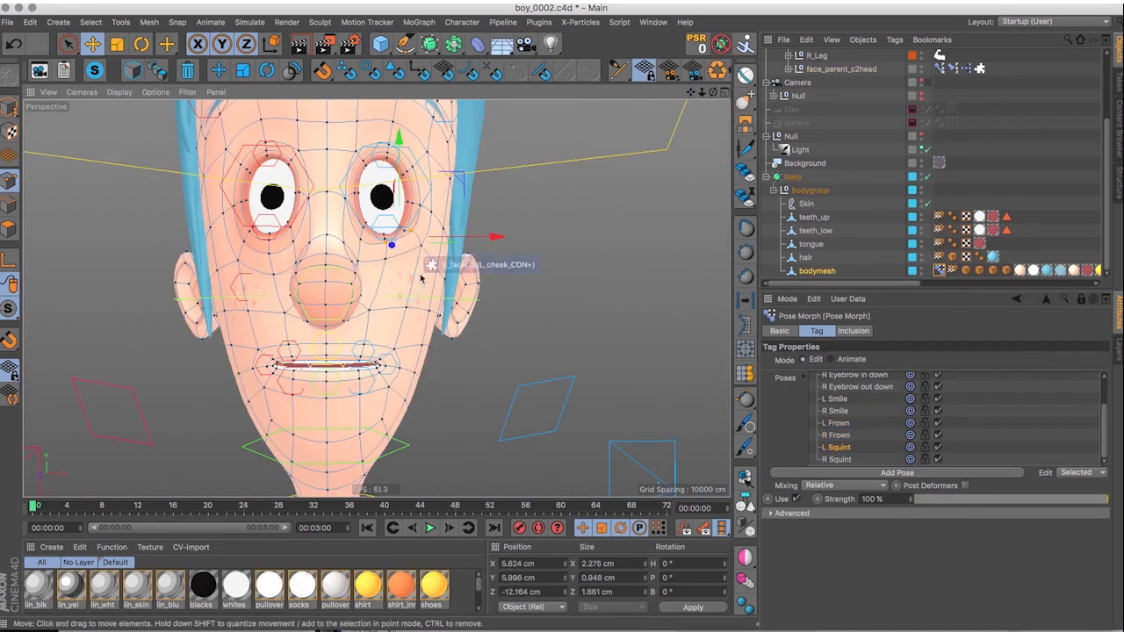
Edit the R Squint pose of the bodymesh Pose Morph tag and give the tag a face morph name.
right_click(834, 460)
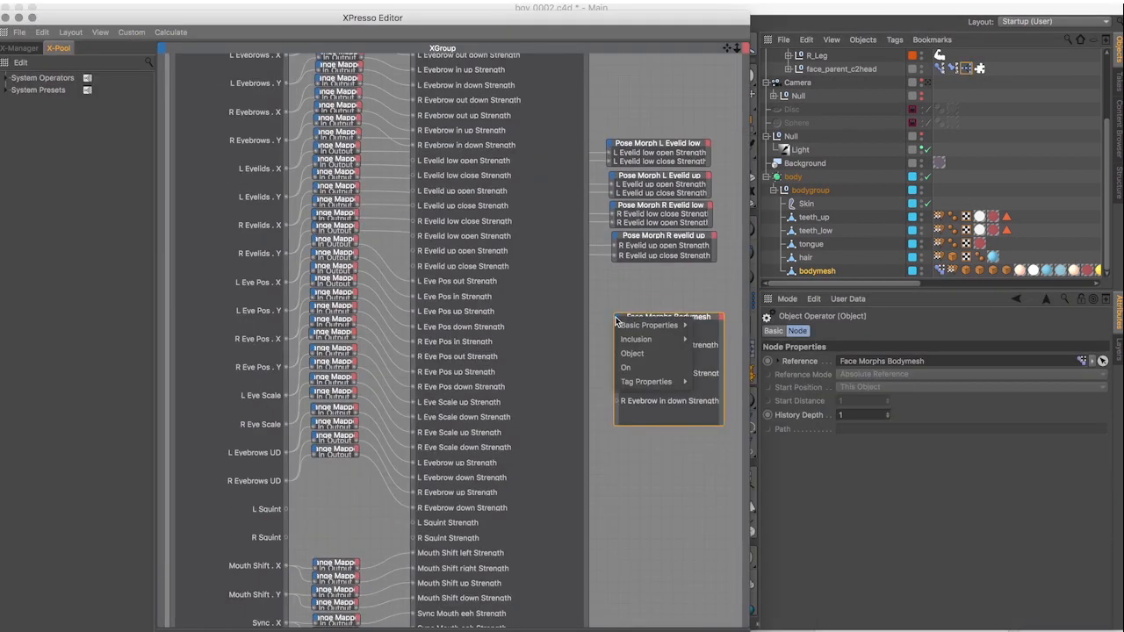
click(618, 318)
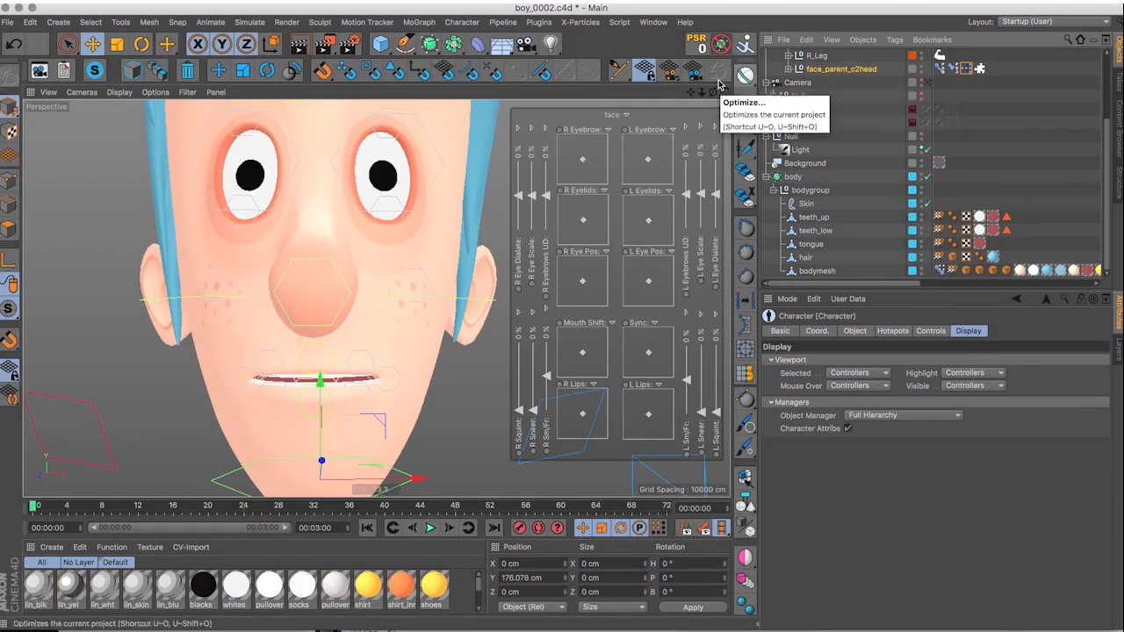
Test the R Eyebrow and L Eyebrow face controls and reset both to their default positions.
scroll(465, 262, down, 4)
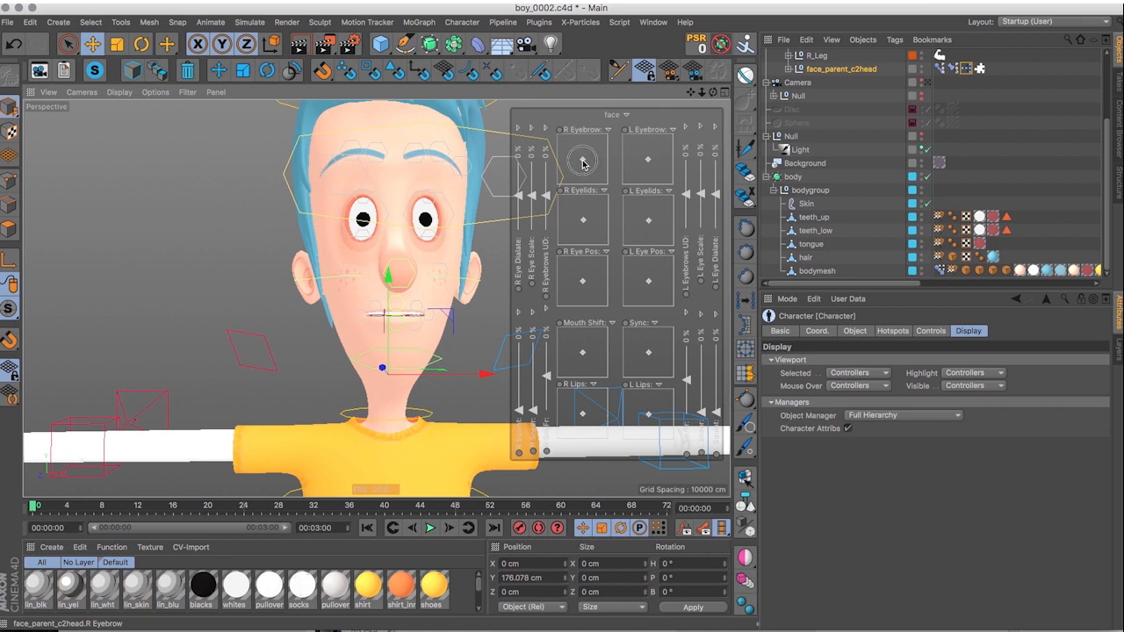
mouse_move(583, 163)
mouse_down()
mouse_move(608, 186)
mouse_move(579, 141)
mouse_move(531, 195)
mouse_move(612, 153)
mouse_move(585, 162)
mouse_up()
right_click(582, 163)
click(621, 311)
mouse_move(648, 164)
mouse_down()
mouse_move(627, 180)
mouse_move(580, 154)
mouse_move(648, 164)
mouse_up()
right_click(649, 163)
click(676, 313)
Set the R Sm/Fr slider to 0%.
double_click(547, 335)
text(0)
key(Return)
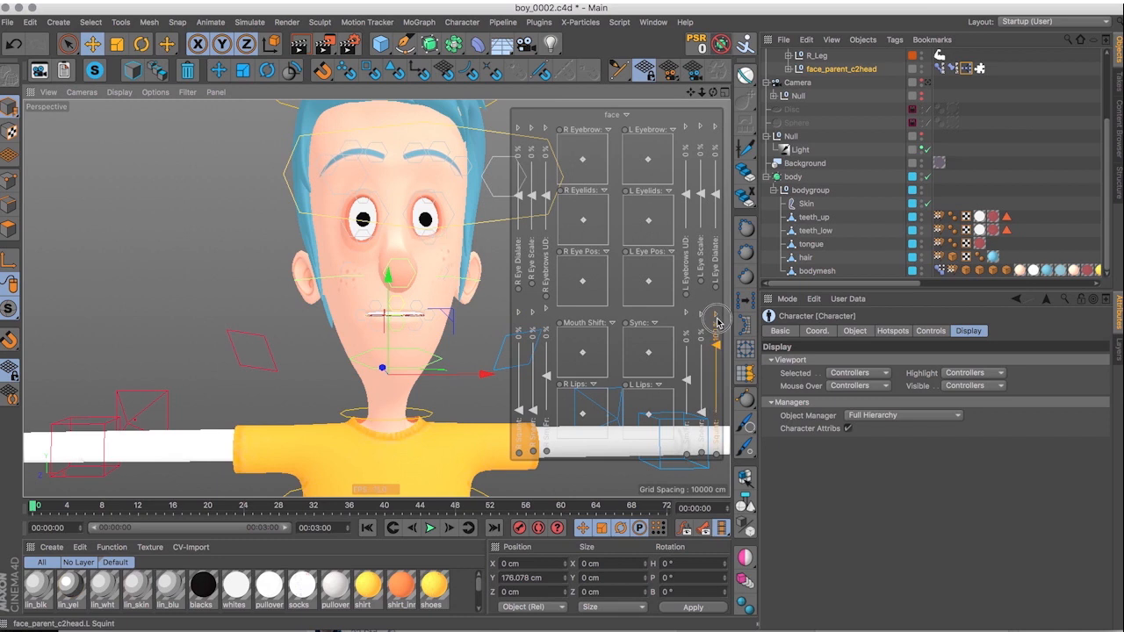
Try rotating a left arm controller with the full body in view and undo the changes.
click(211, 293)
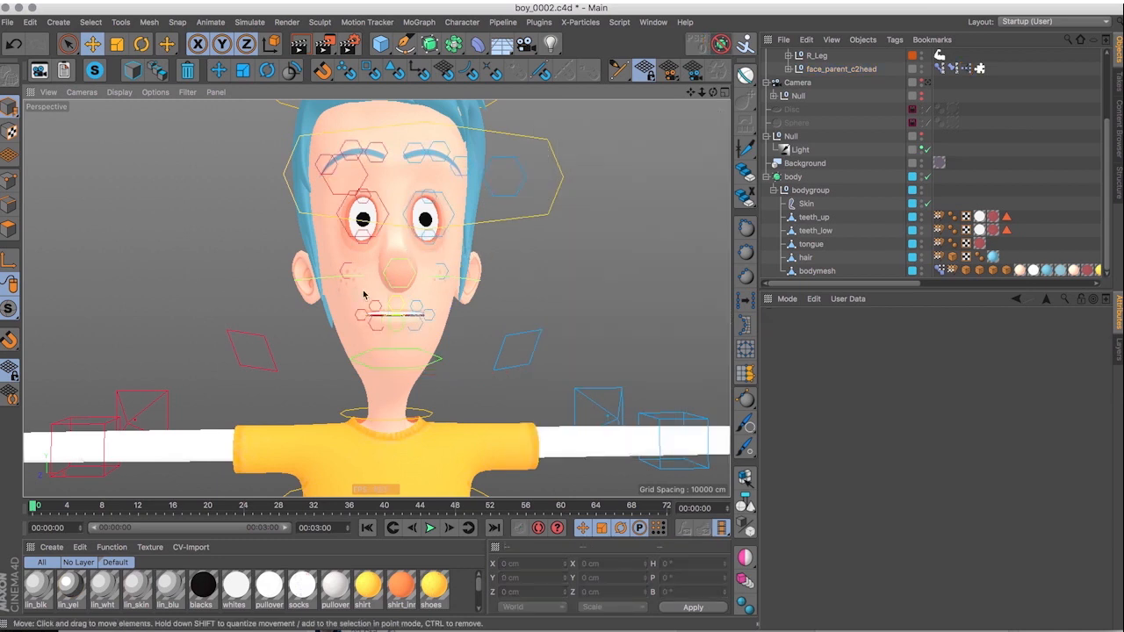
scroll(487, 268, down, 10)
alt+middle_drag(513, 359, 467, 326)
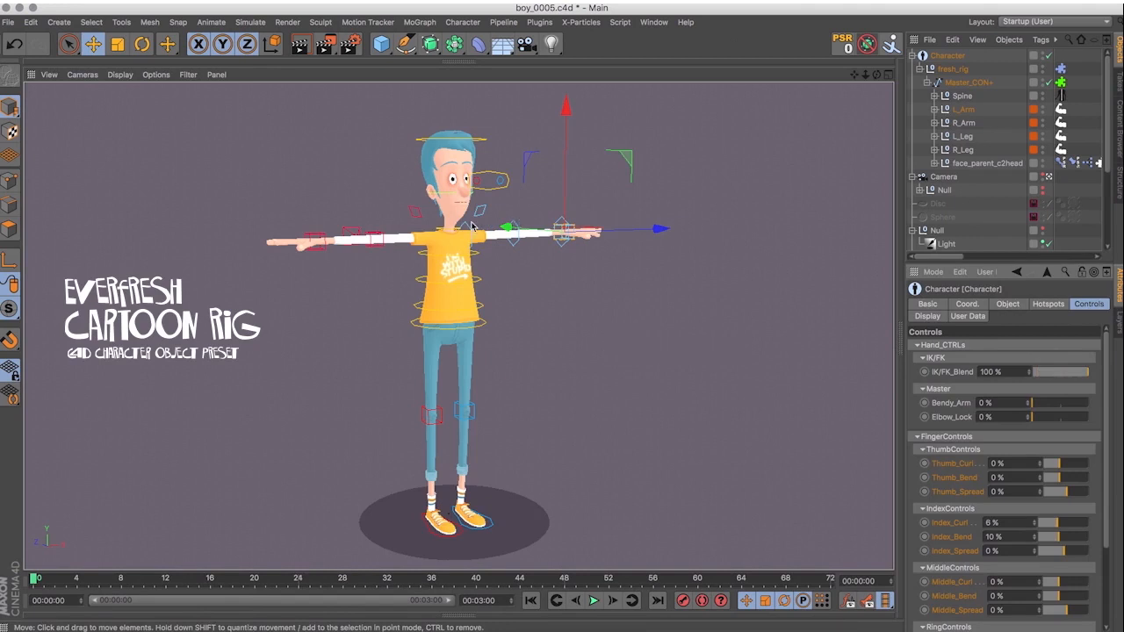
click(471, 227)
key(r)
drag(455, 167, 448, 220)
key(super+z)
key(super+z)
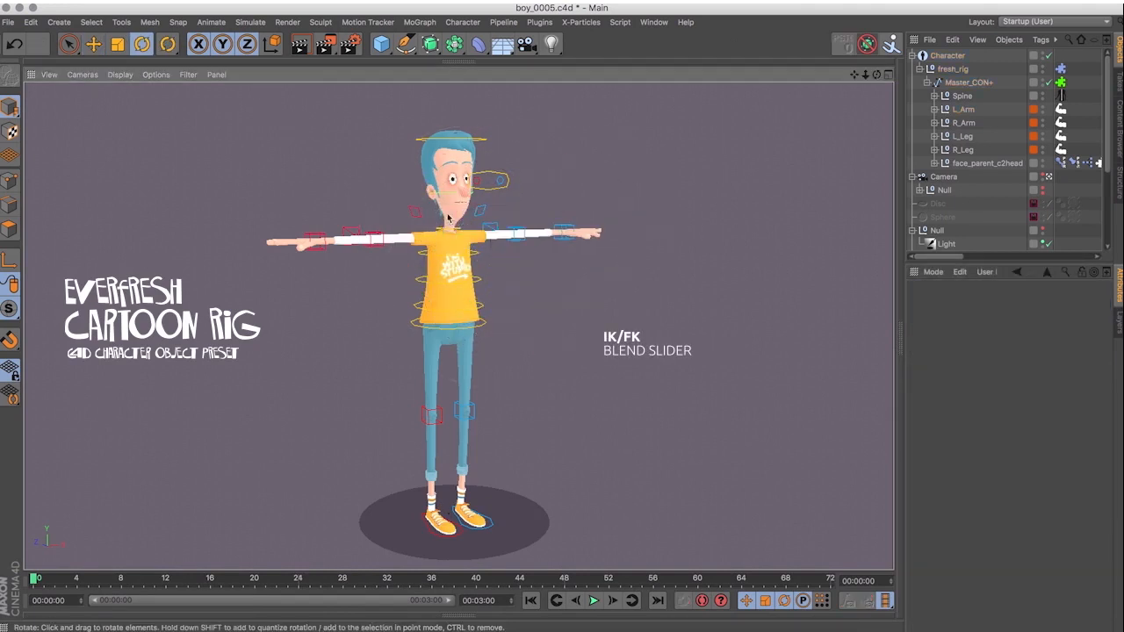
Rotate the left shoulder controller and deselect it.
click(395, 209)
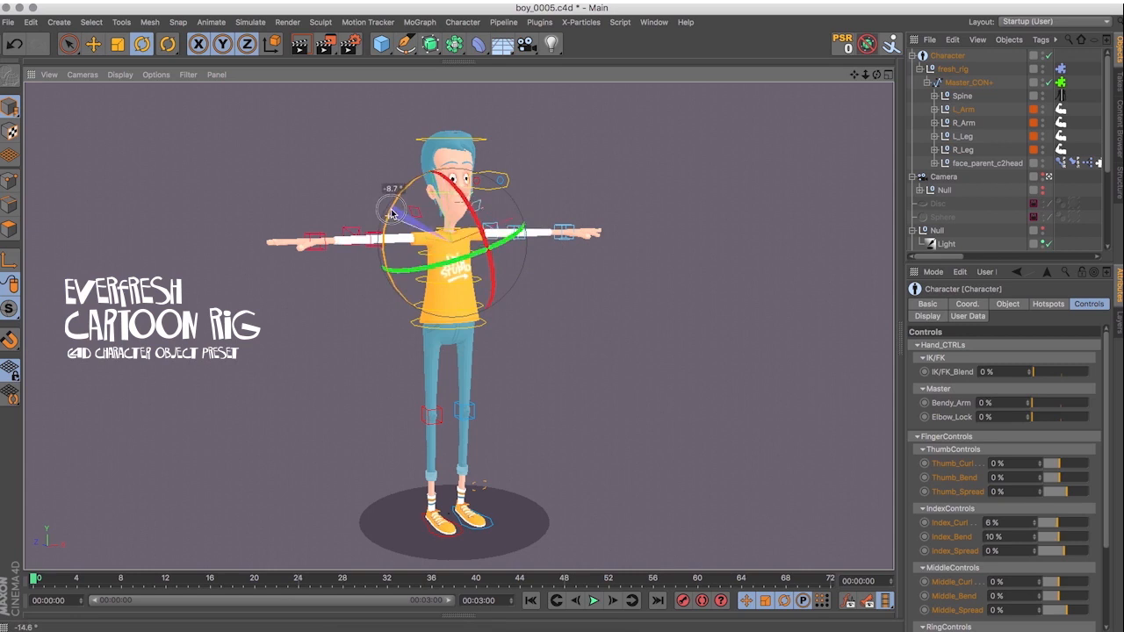
click(557, 140)
Try moving the eye target controller in front of the face and undo the move.
scroll(461, 177, up, 10)
alt+middle_drag(446, 187, 446, 233)
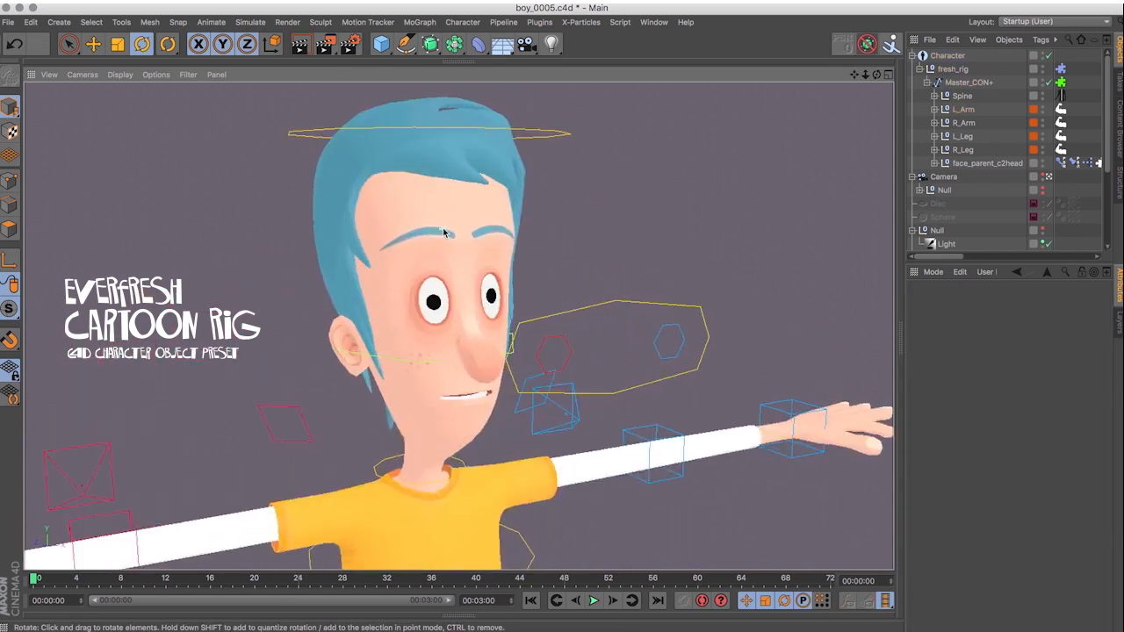
alt+drag(446, 234, 395, 244)
key(e)
click(607, 278)
drag(610, 251, 587, 237)
key(super+z)
Reposition the eye target controllers in front of the face to redirect the character's gaze.
click(606, 304)
drag(678, 251, 598, 286)
click(482, 309)
drag(537, 252, 631, 281)
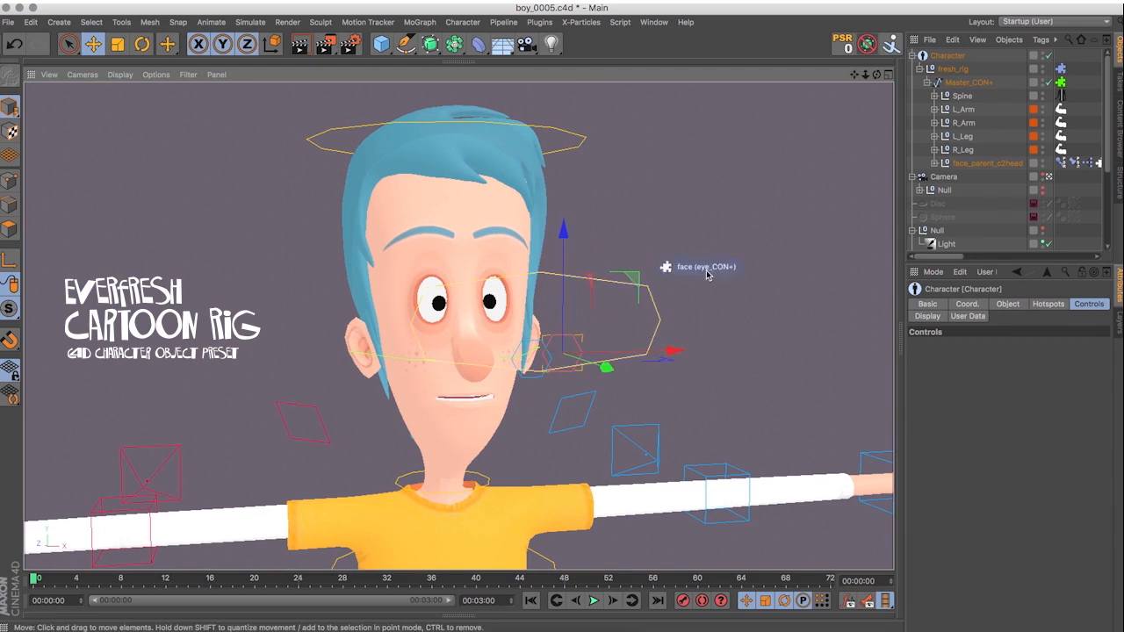
Pose the upper face with the Character's controls, using R Eye Scale 68%, L Eye Scale -53%, a raised right brow and lowered eyelids.
click(951, 56)
drag(735, 141, 738, 145)
mouse_move(852, 177)
mouse_down()
mouse_move(852, 161)
mouse_move(852, 195)
mouse_up()
drag(683, 178, 683, 155)
drag(734, 263, 733, 275)
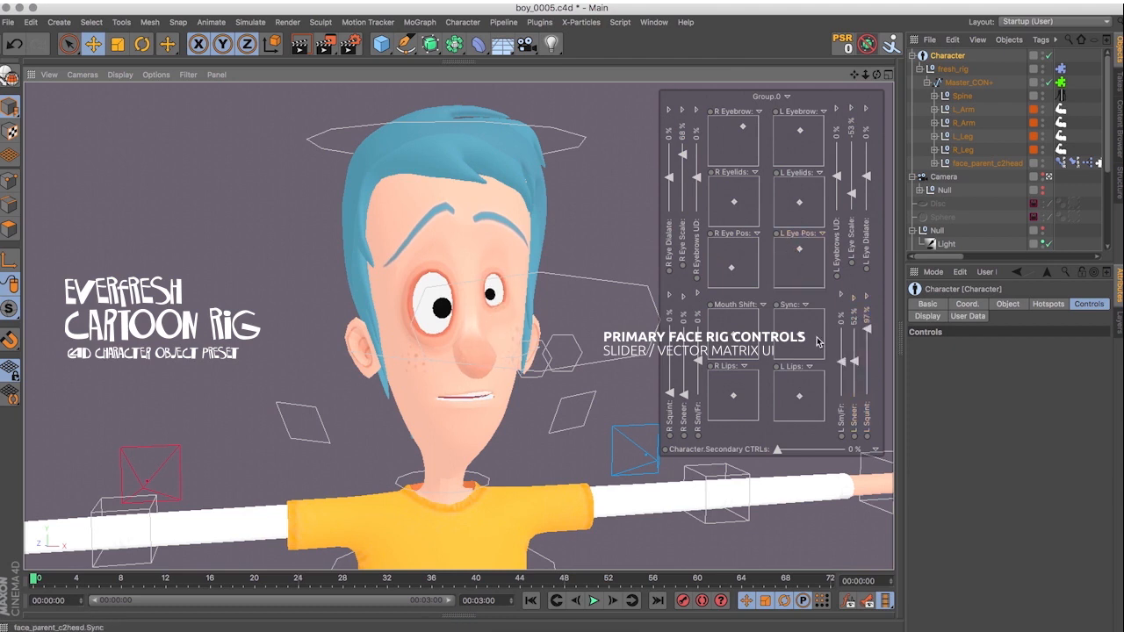
drag(728, 203, 753, 192)
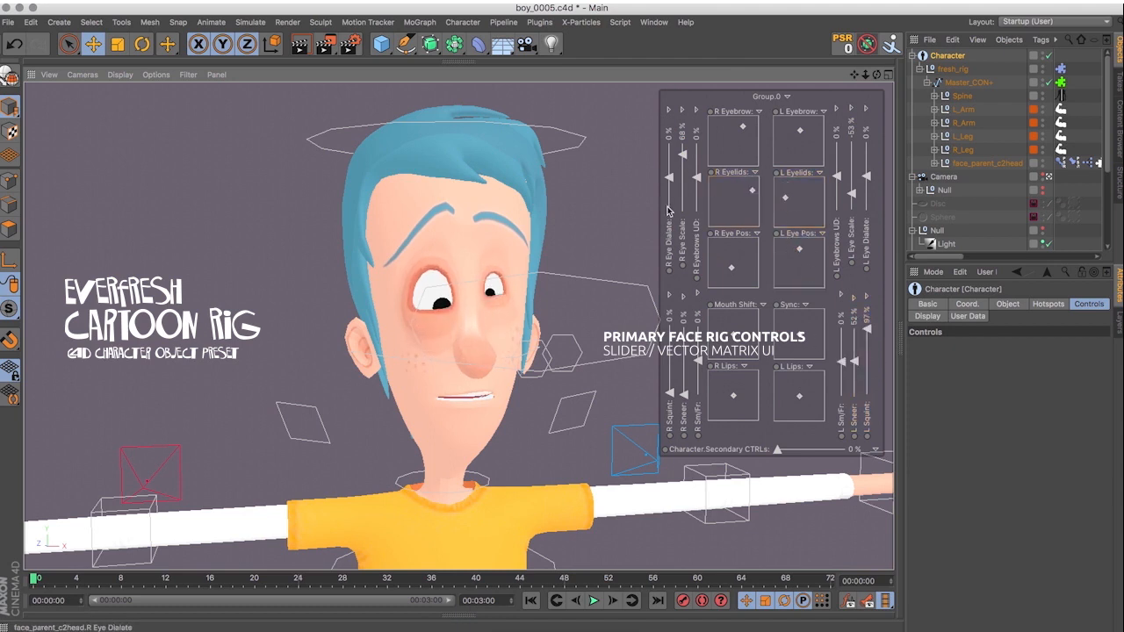
Try the mouth shift, sync and lip controls and form a lopsided smile with L Sm/Fr at 100% and R Sm/Fr at -22%.
drag(735, 336, 734, 337)
mouse_move(801, 336)
mouse_down()
mouse_move(782, 353)
mouse_move(800, 336)
mouse_up()
drag(734, 397, 799, 395)
drag(698, 361, 698, 334)
drag(841, 361, 838, 325)
drag(698, 334, 699, 376)
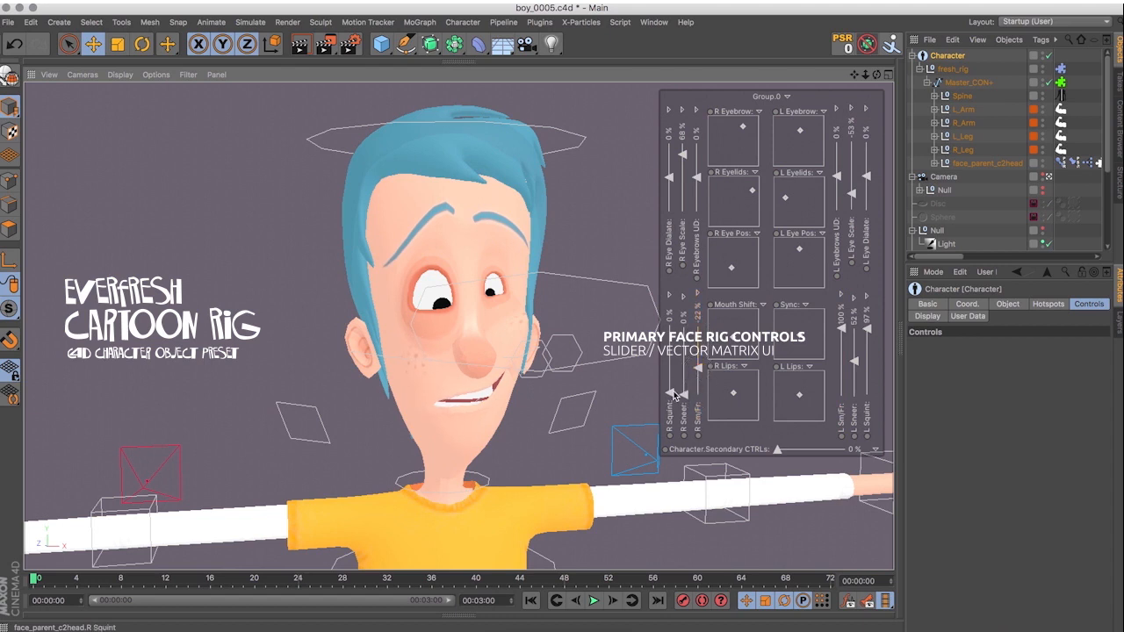
Set R Eye Dialate to -14%, L Eye Dialate to -38%, L Eyebrows UD to 31% and Secondary CTRLs to 100%.
drag(670, 190, 670, 182)
drag(865, 177, 836, 165)
drag(776, 450, 848, 450)
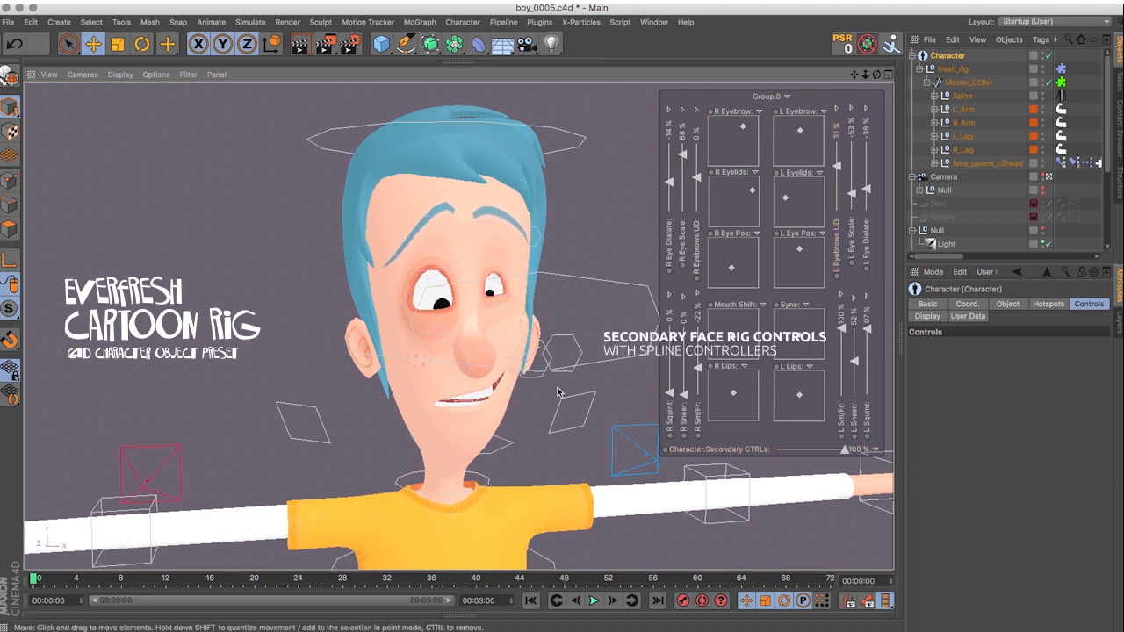
Refine the mouth with the secondary lip spline controllers, raising the lower middle one about 1 cm.
click(450, 385)
drag(507, 325, 565, 323)
click(492, 387)
click(466, 407)
drag(471, 296, 472, 287)
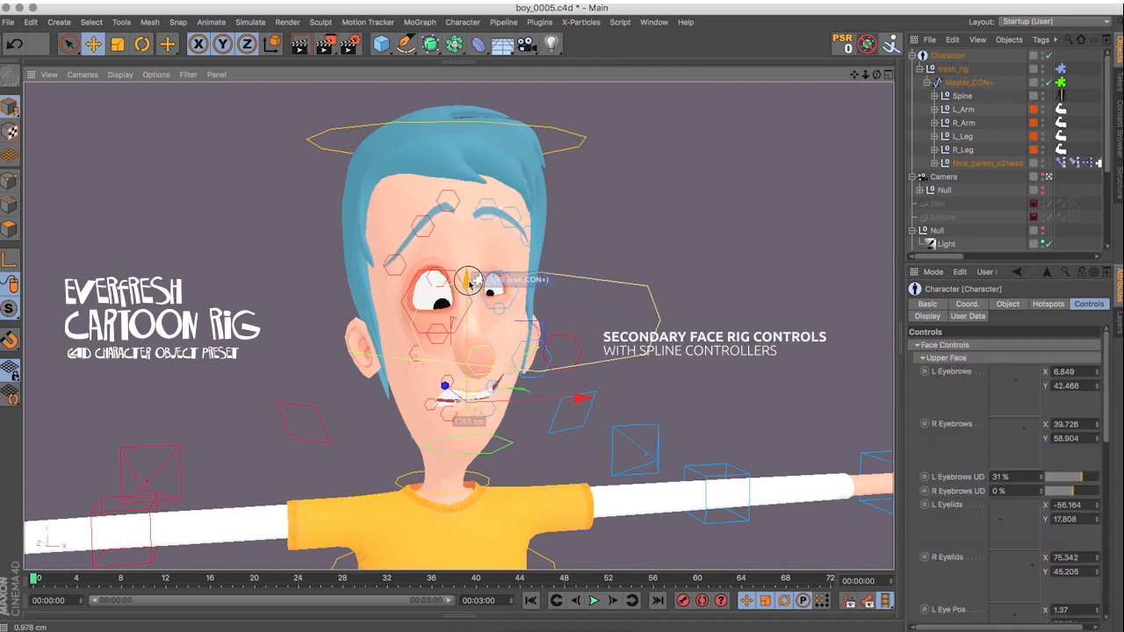
Move and rotate the mid-head ring controller at ear level to bend and turn the head.
click(380, 354)
drag(447, 253, 416, 378)
key(r)
alt+drag(554, 349, 458, 324)
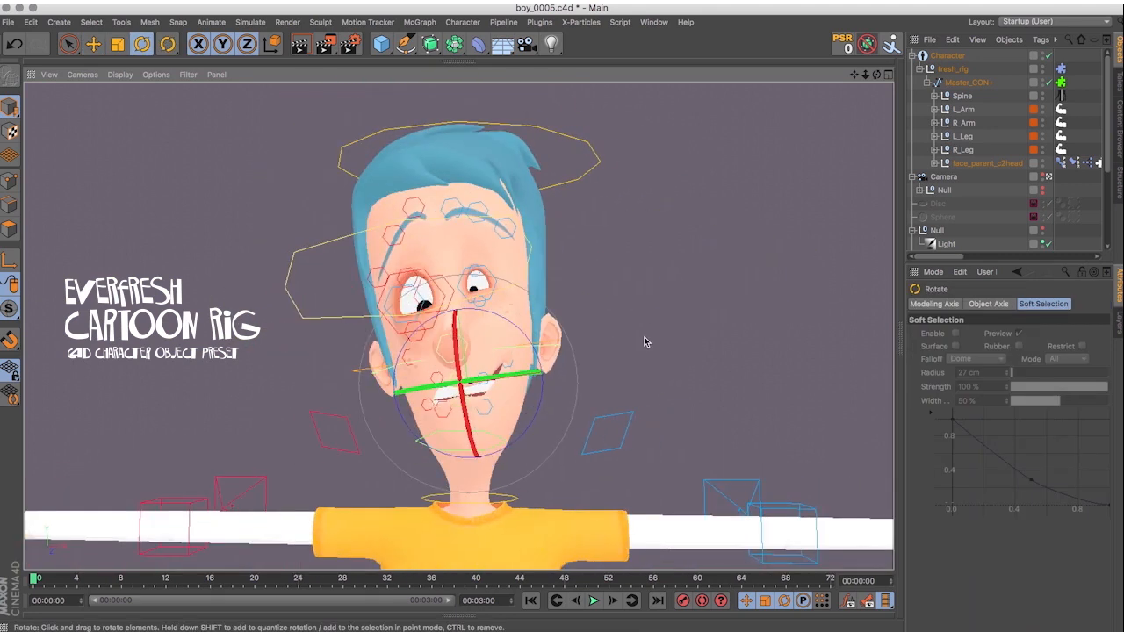